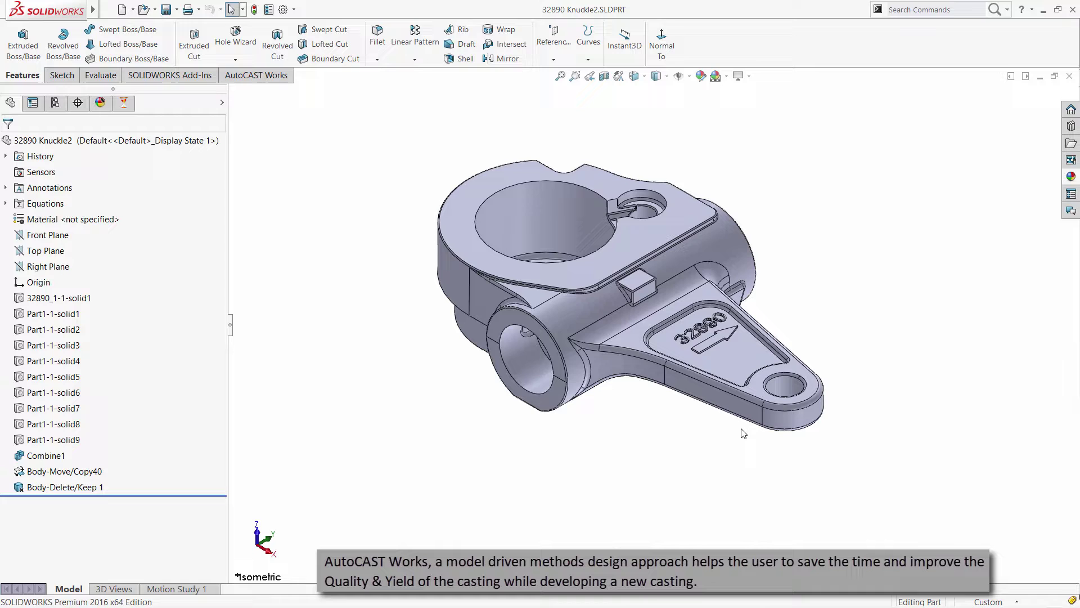
- Set the 32890 Knuckle2 body as the as-cast part, enclosing it in a layout box
click(125, 104)
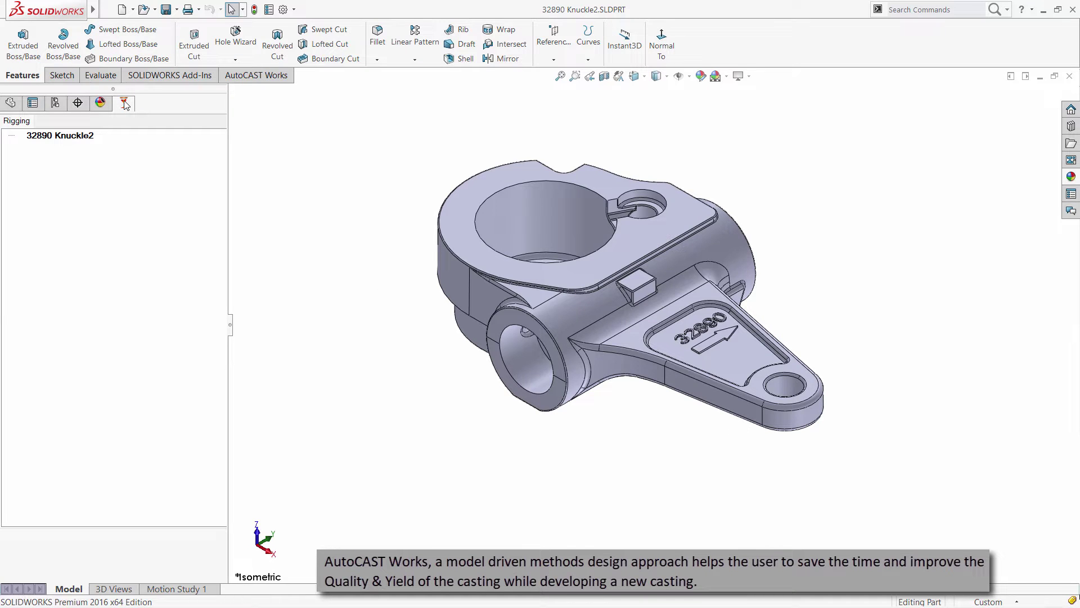
double_click(80, 136)
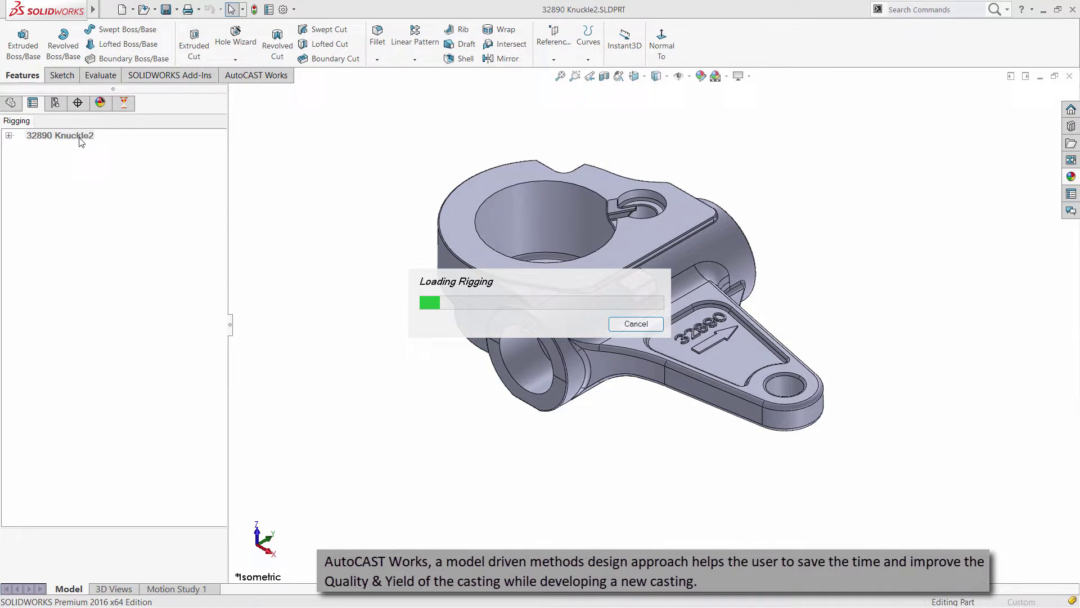
click(446, 253)
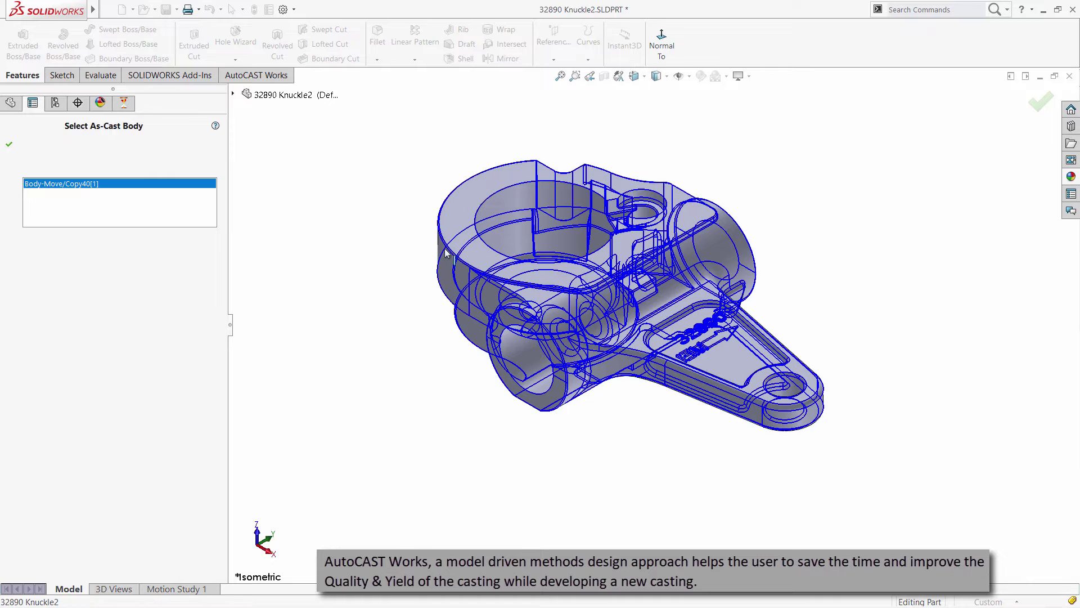
click(9, 145)
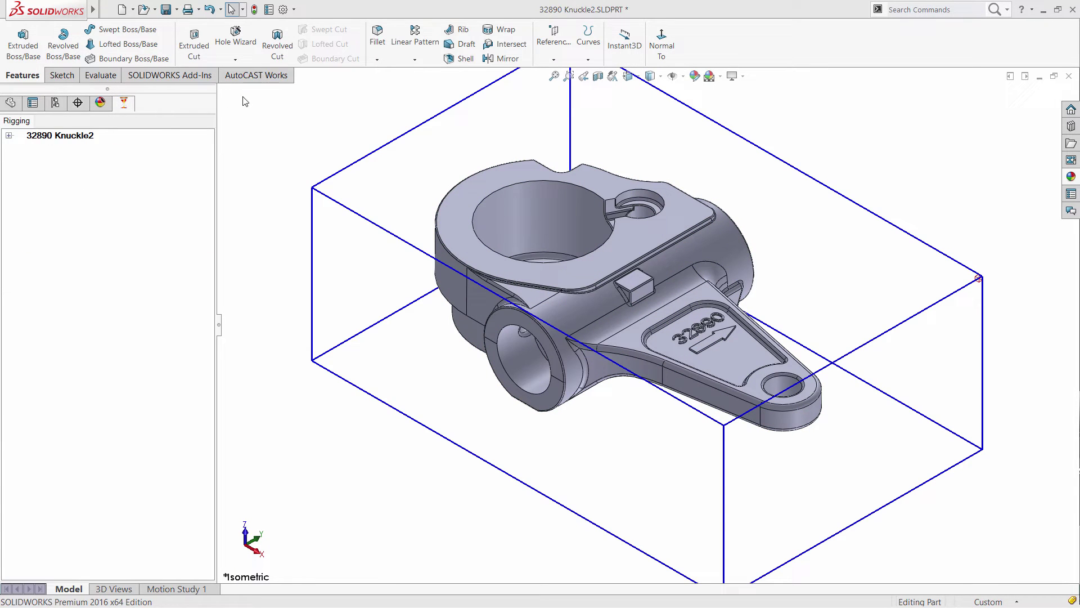
- Show the AutoCAST Works command tab and browse its menu commands
click(261, 79)
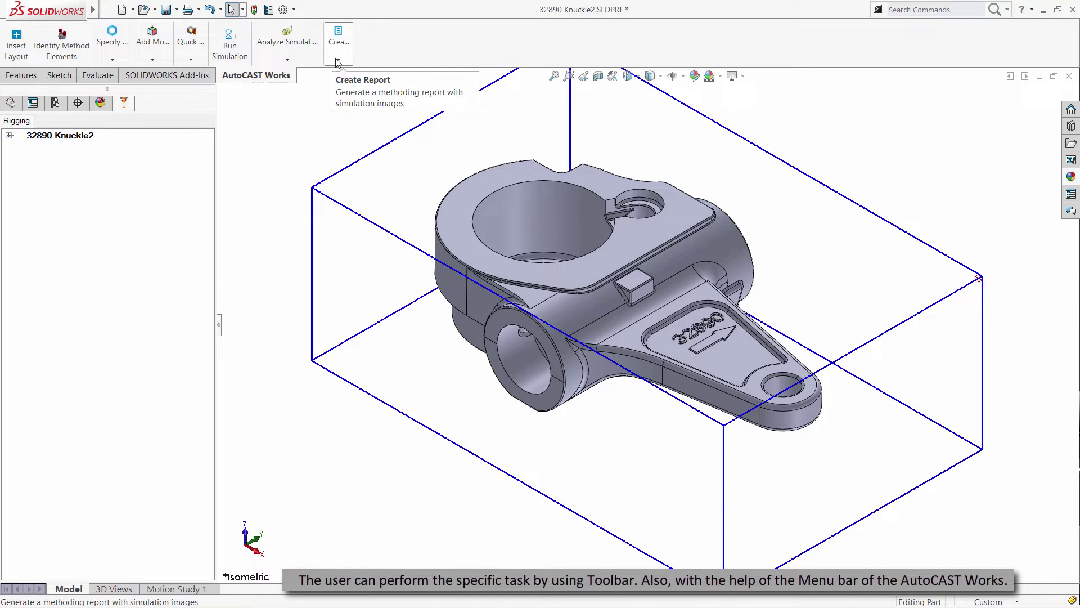
mouse_move(93, 9)
click(180, 9)
mouse_move(208, 9)
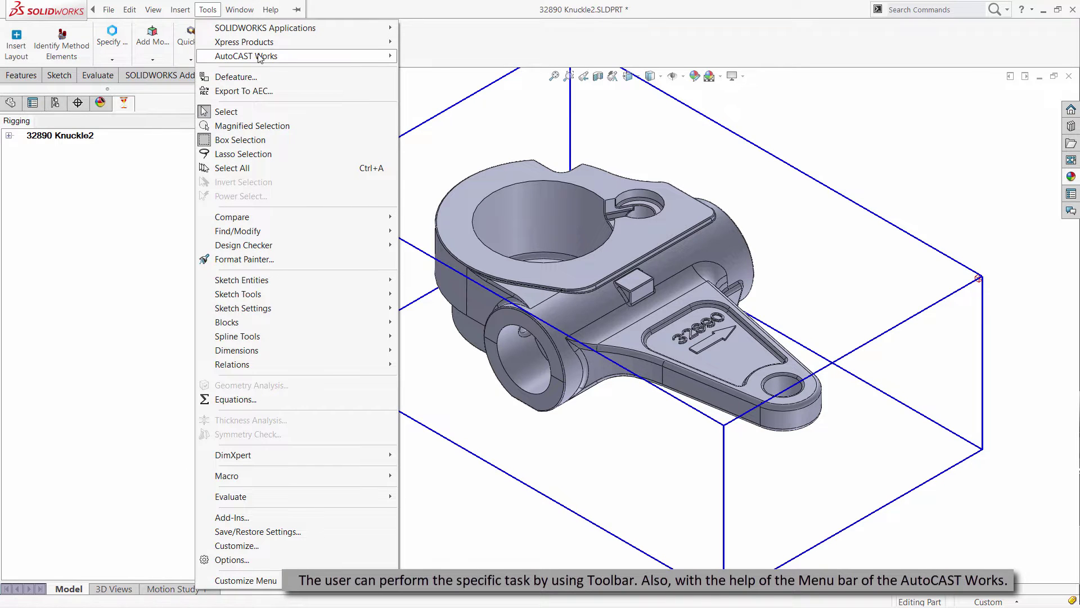
mouse_move(259, 58)
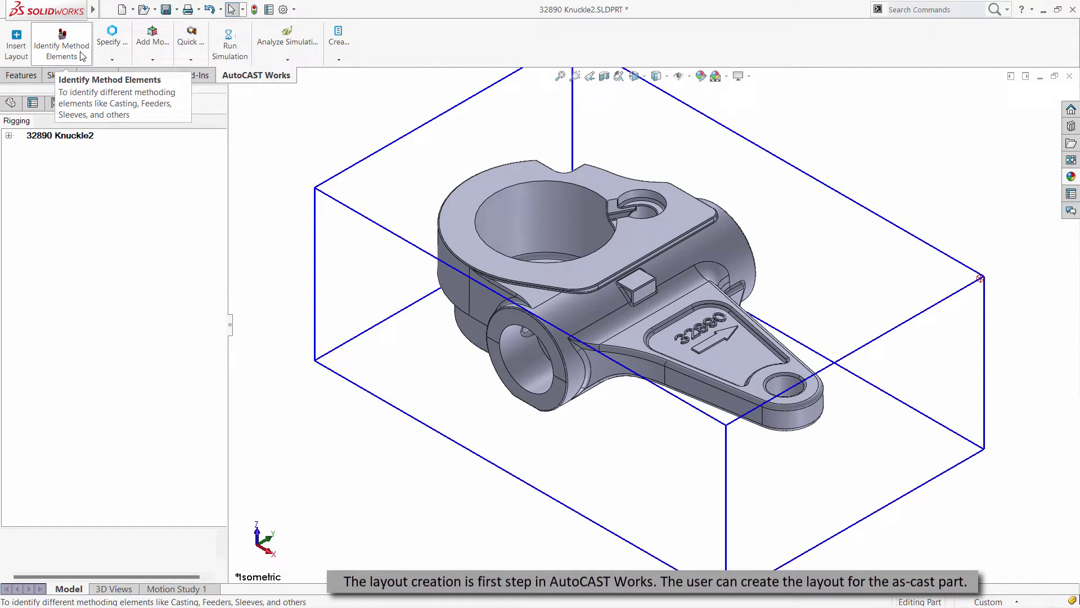
- Add the knuckle body to Cavity in Identify Method Elements and confirm
click(58, 46)
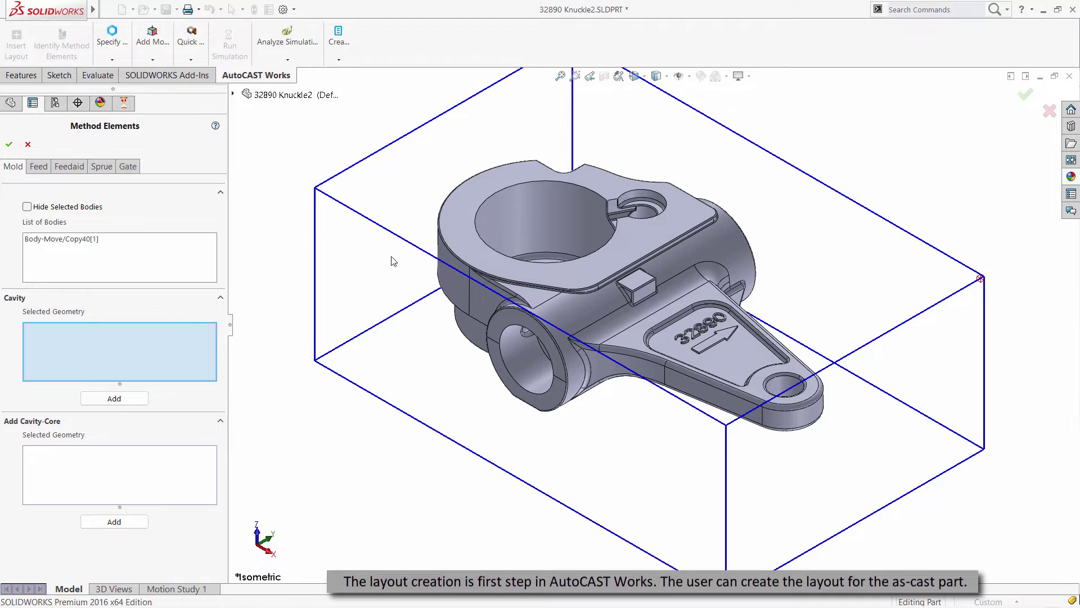
click(478, 265)
click(121, 399)
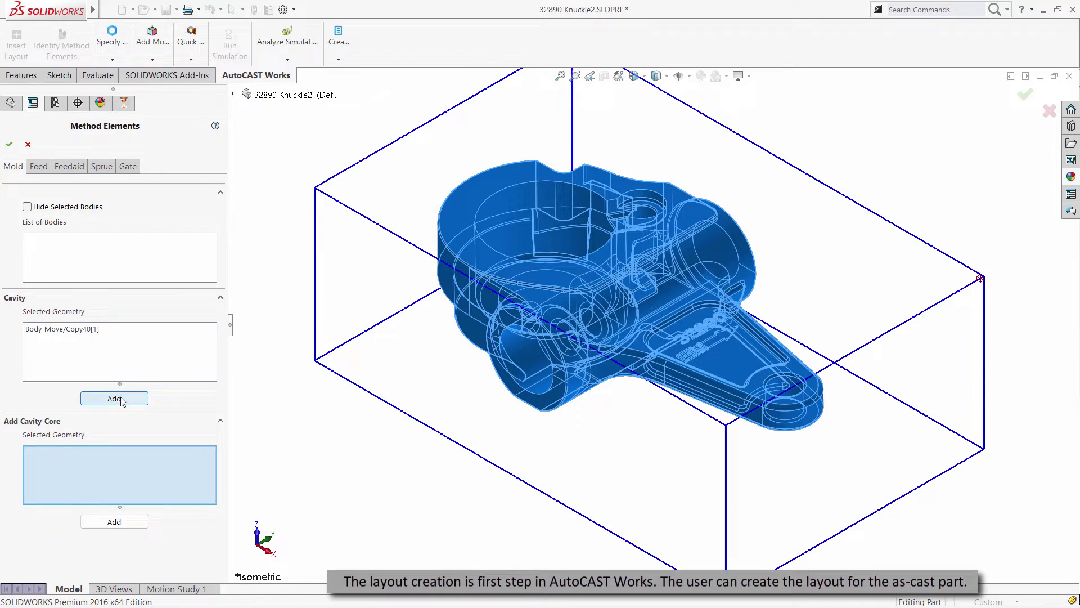
click(13, 144)
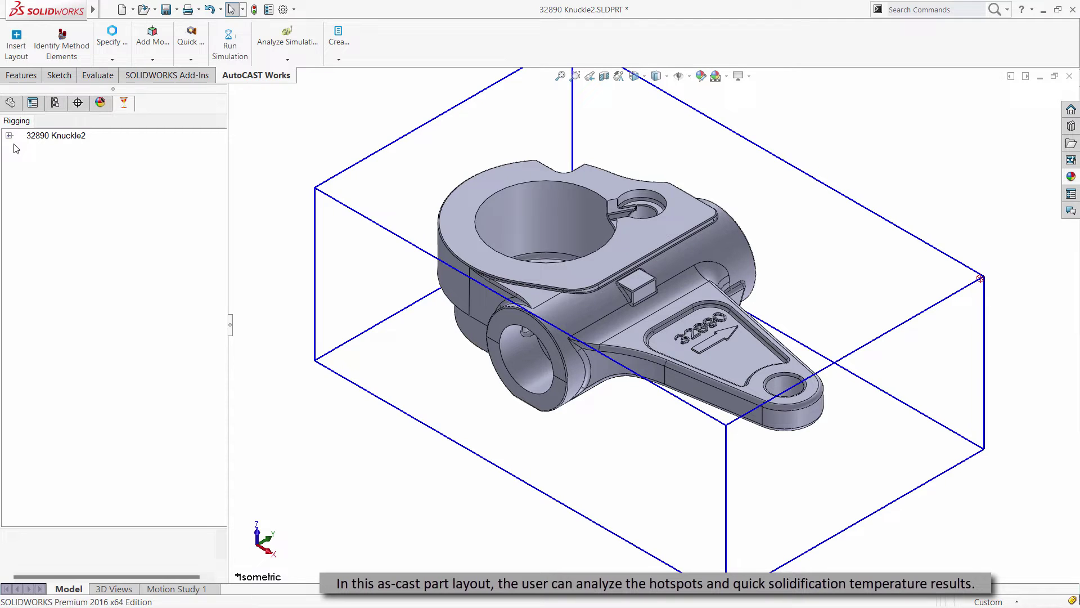
- Run the Quick Hotspot analysis, view the knuckle from Top, and expand the Rigging tree
click(191, 57)
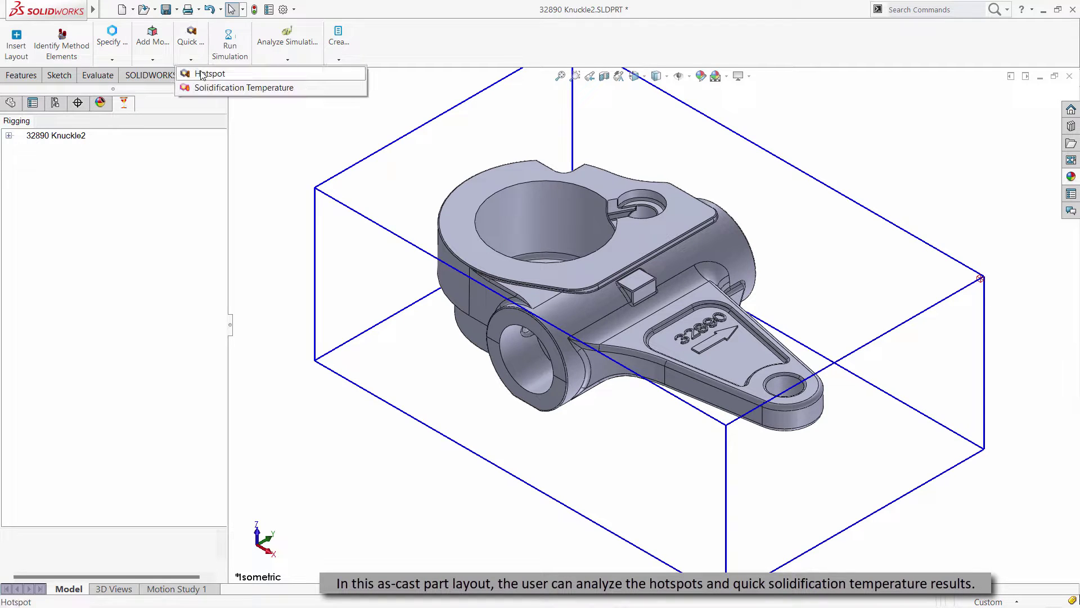
click(204, 76)
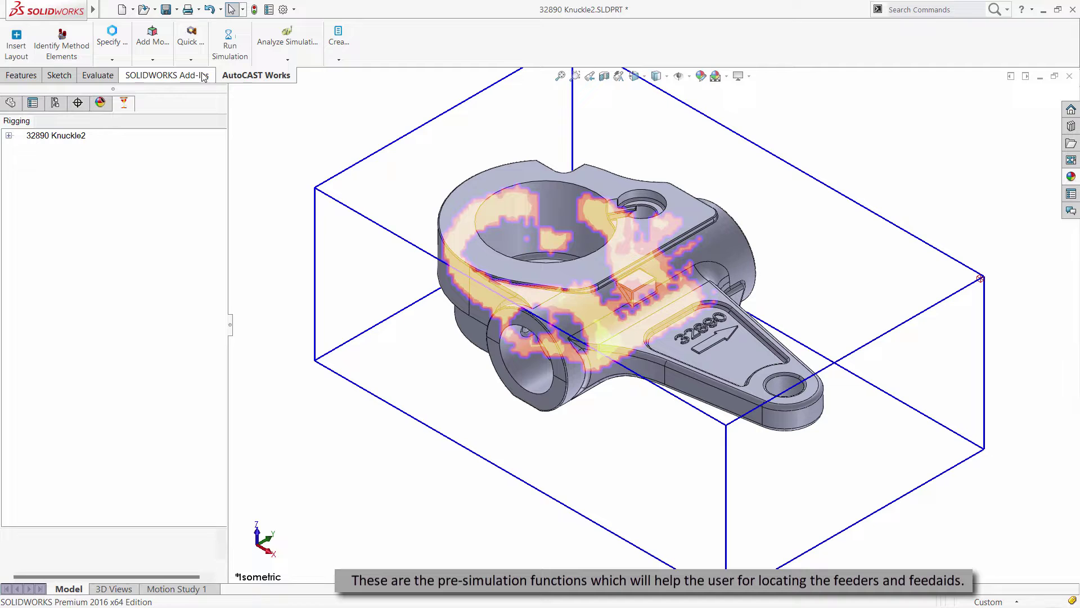
click(636, 78)
click(651, 107)
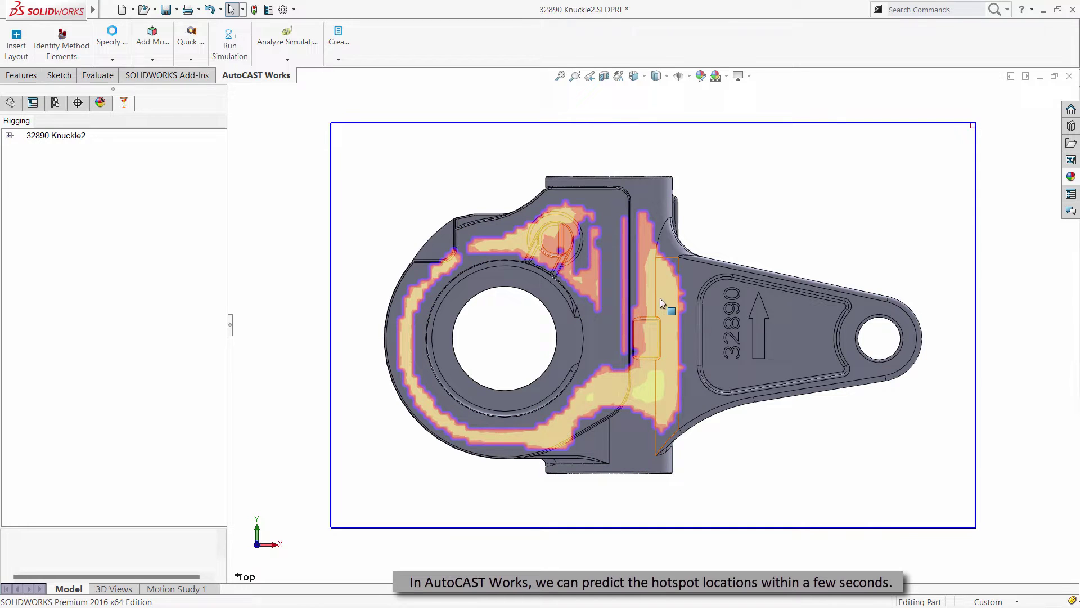
click(9, 136)
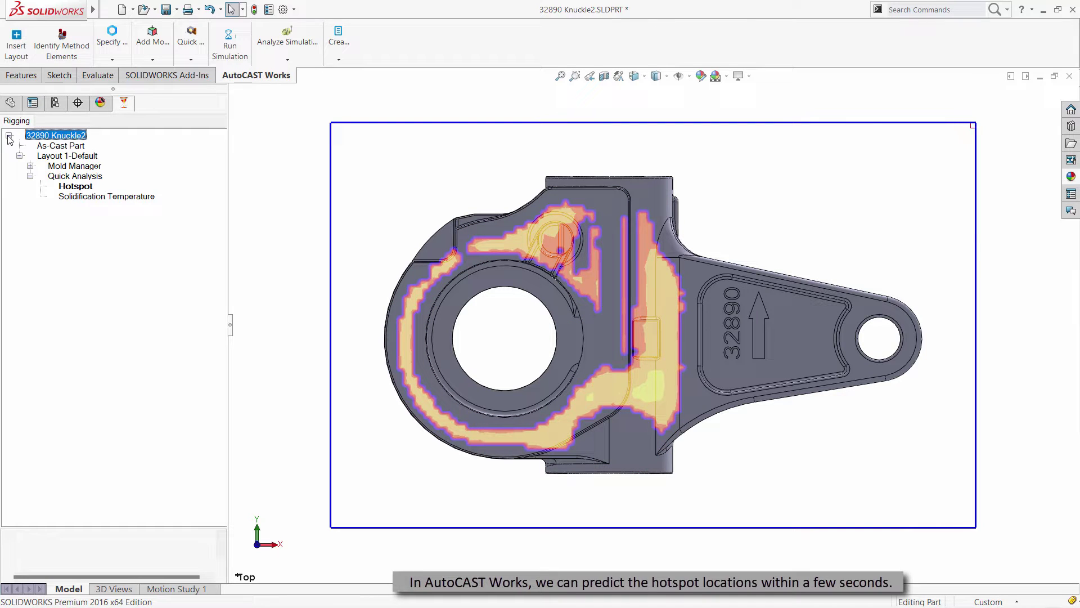
right_click(75, 186)
click(112, 225)
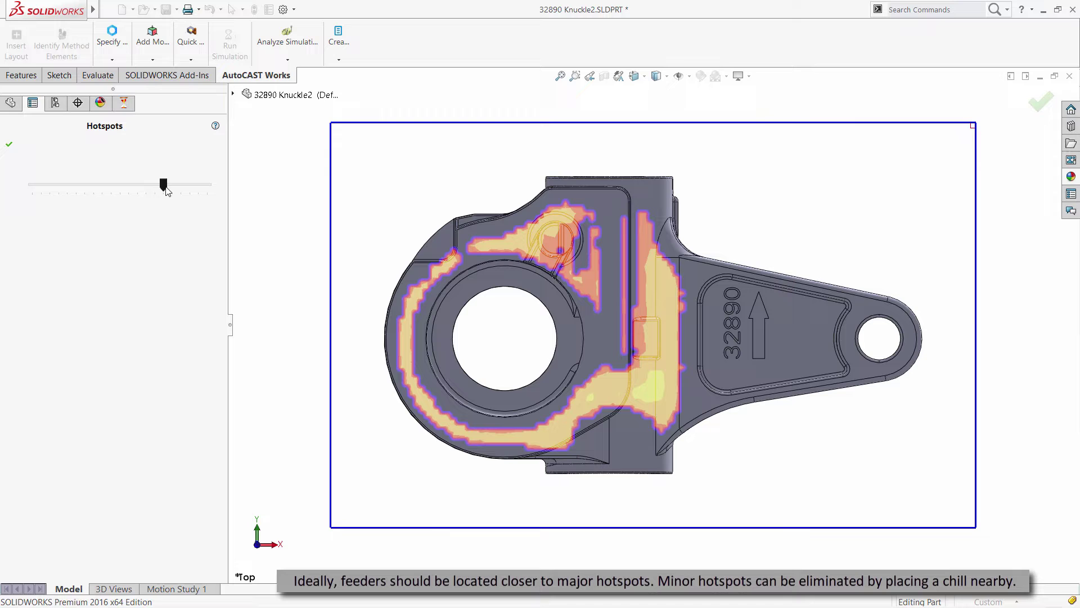
drag(207, 192, 212, 196)
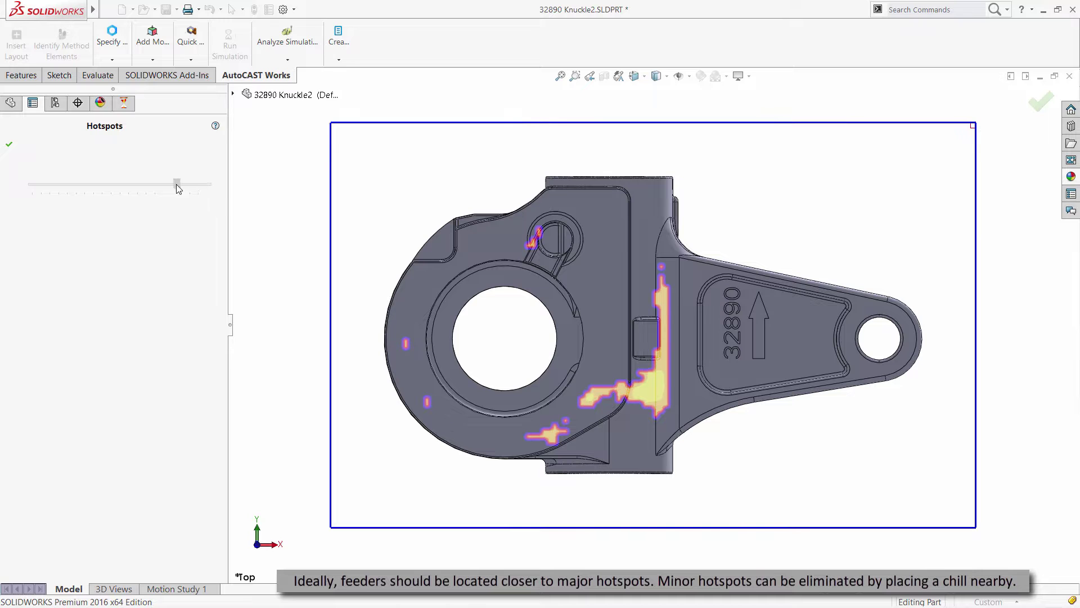
drag(178, 189, 164, 188)
key(Return)
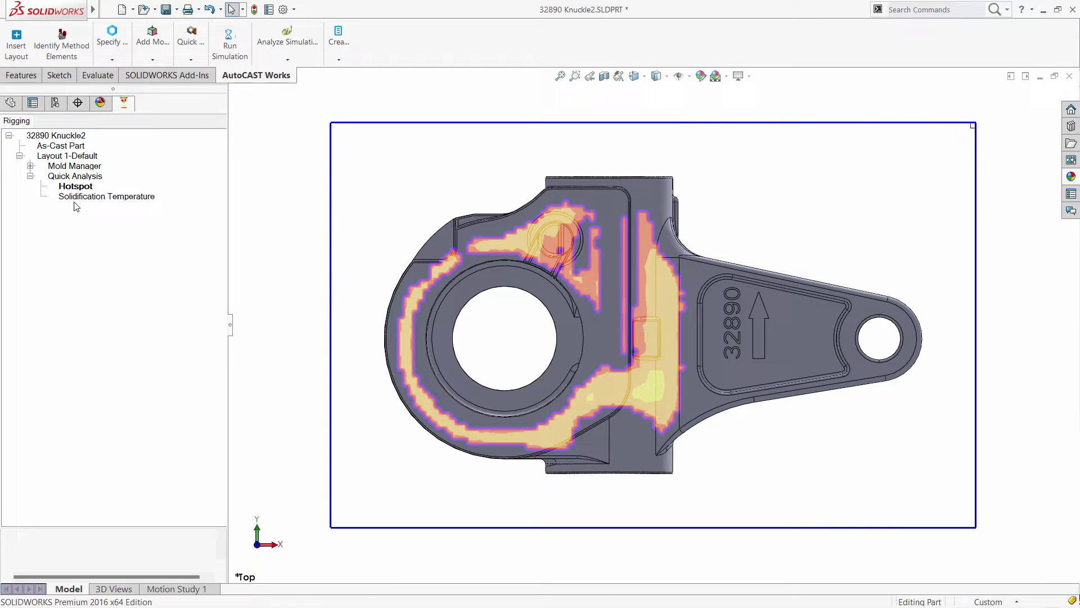
- Display the Solidification Temperature map and open its Sectional Analysis
double_click(90, 196)
right_click(94, 198)
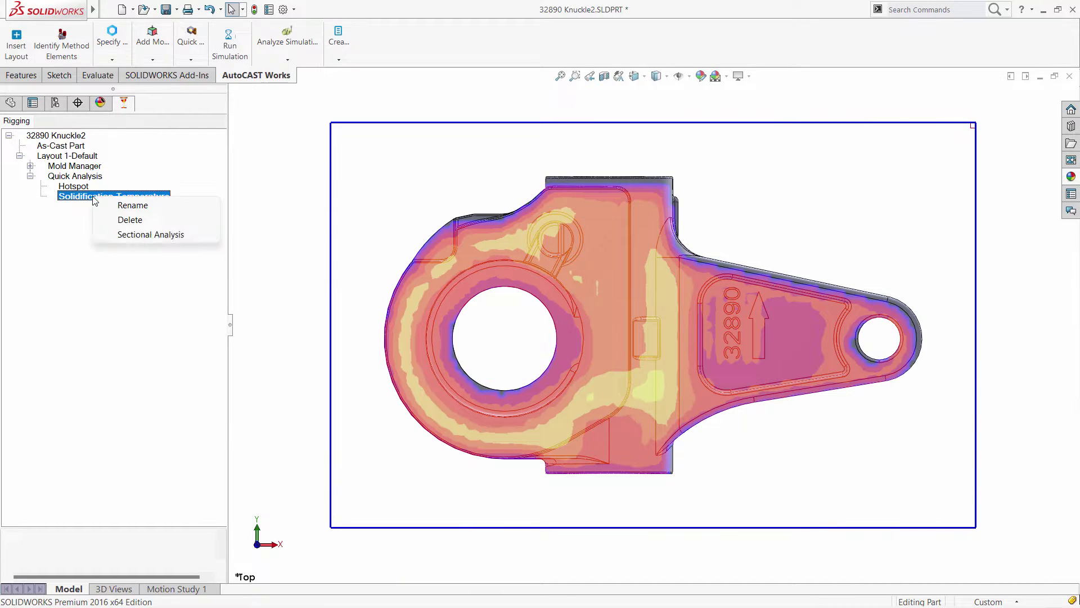
click(133, 234)
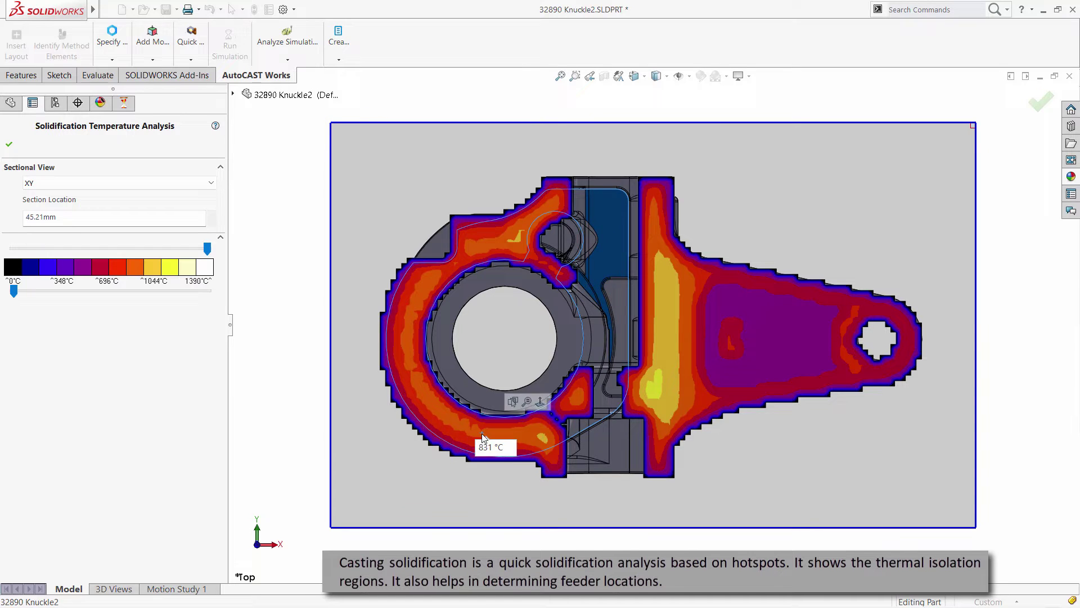
- Probe temperatures at five points on the 45.21mm XY section, then close the analysis
click(406, 327)
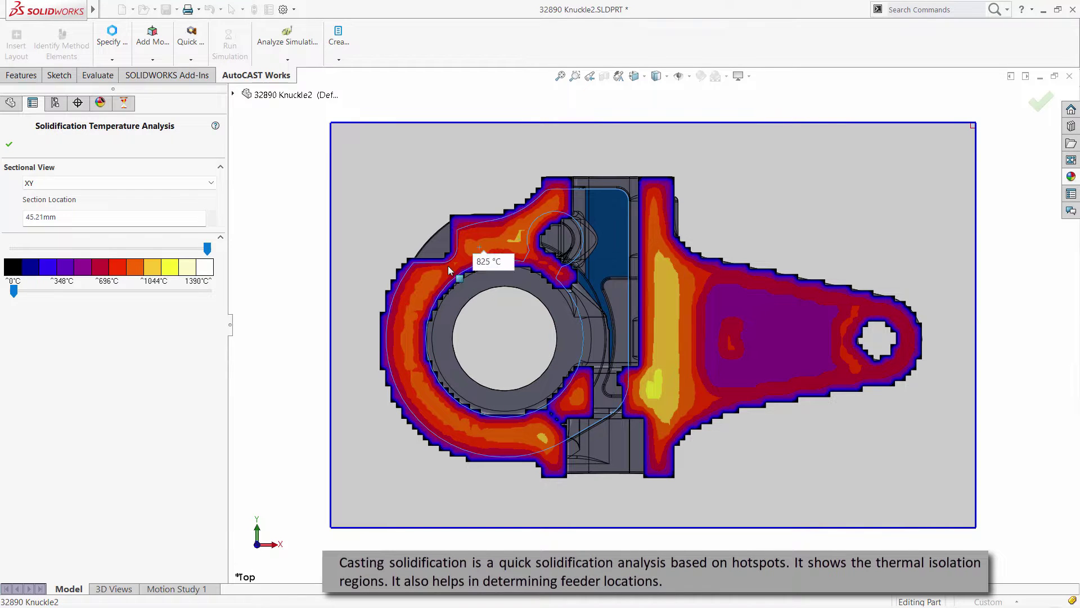
click(454, 262)
click(668, 352)
click(662, 279)
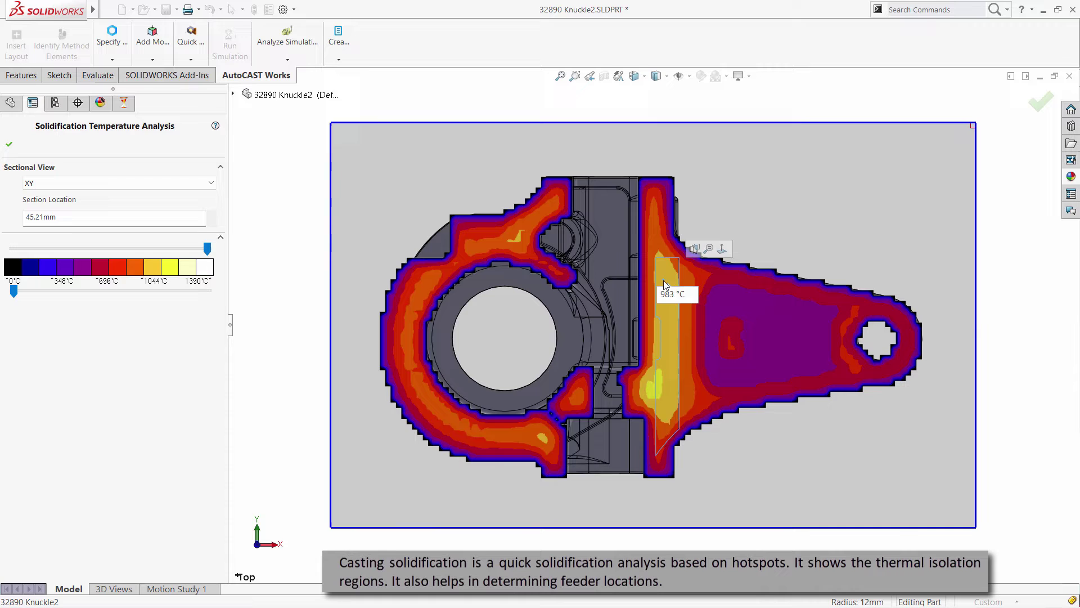
click(655, 233)
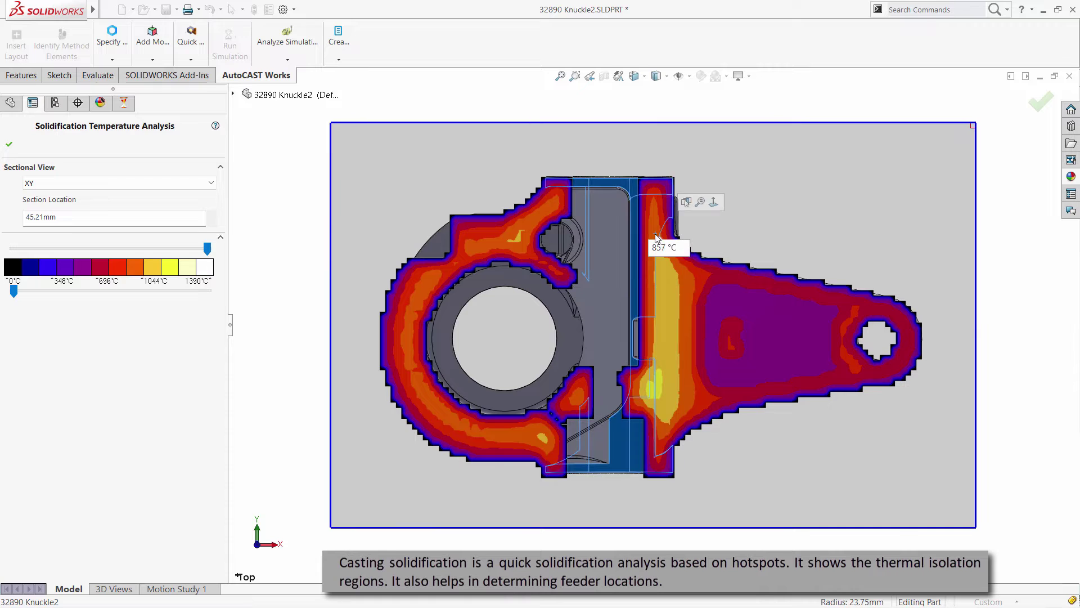
click(10, 145)
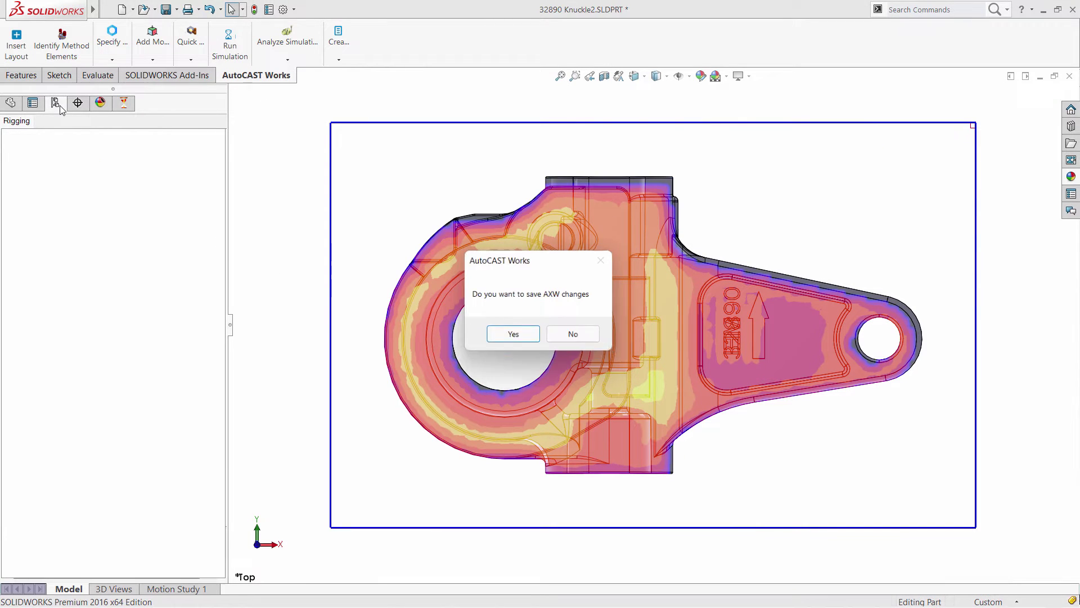
- Save the AutoCAST AXW changes and switch to the Isometric view
click(516, 336)
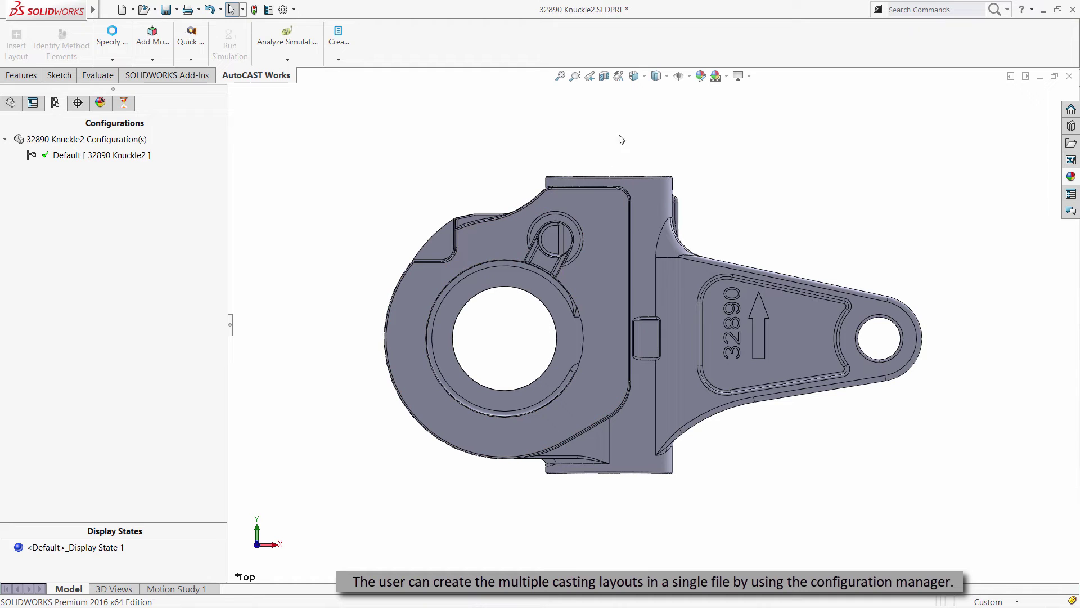
click(634, 76)
click(698, 108)
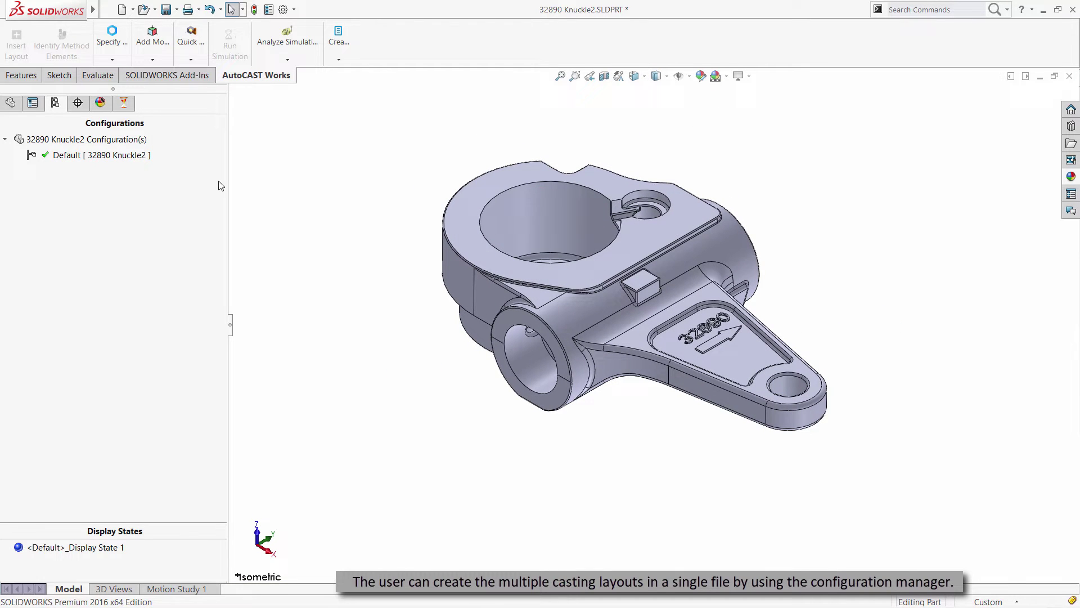
- Add a new part configuration named 'Double cavity'
right_click(99, 140)
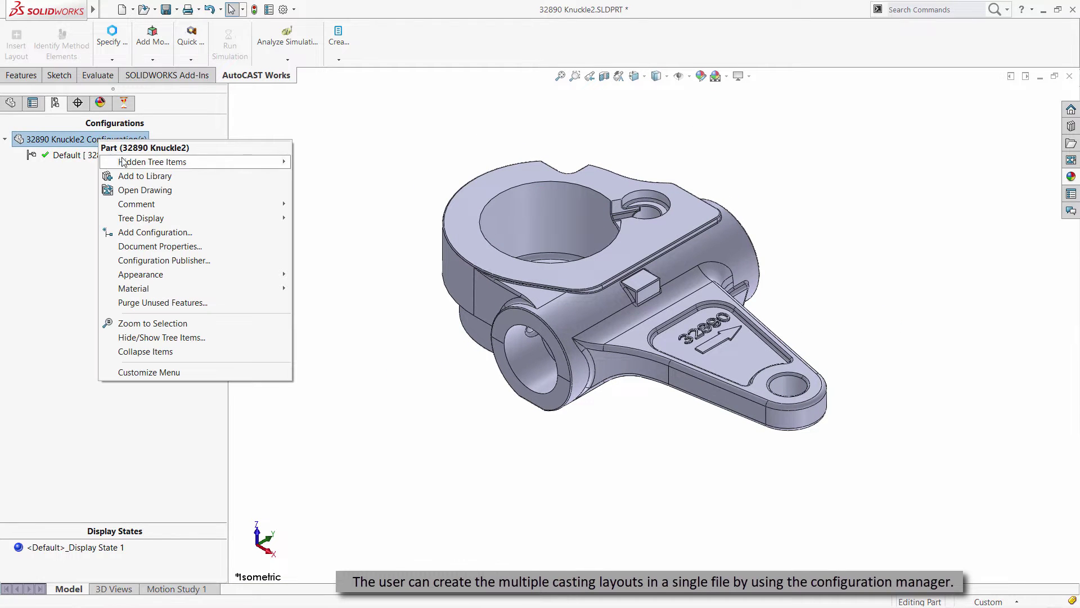
click(135, 233)
text(Double cavity)
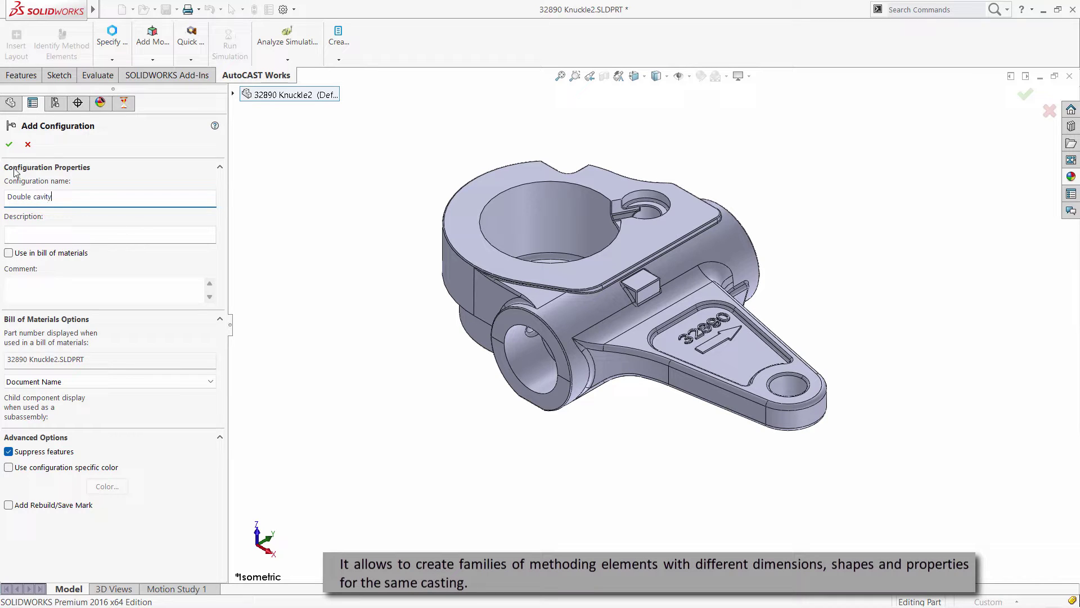
click(10, 145)
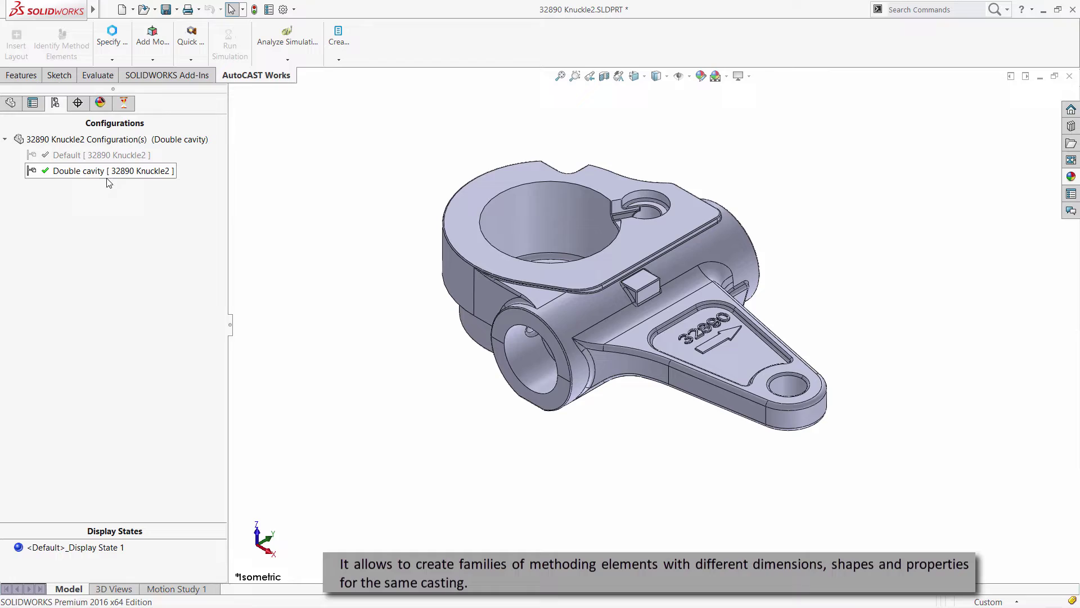
- Review the part's feature tree and Solid Bodies list, then show its configurations
click(10, 103)
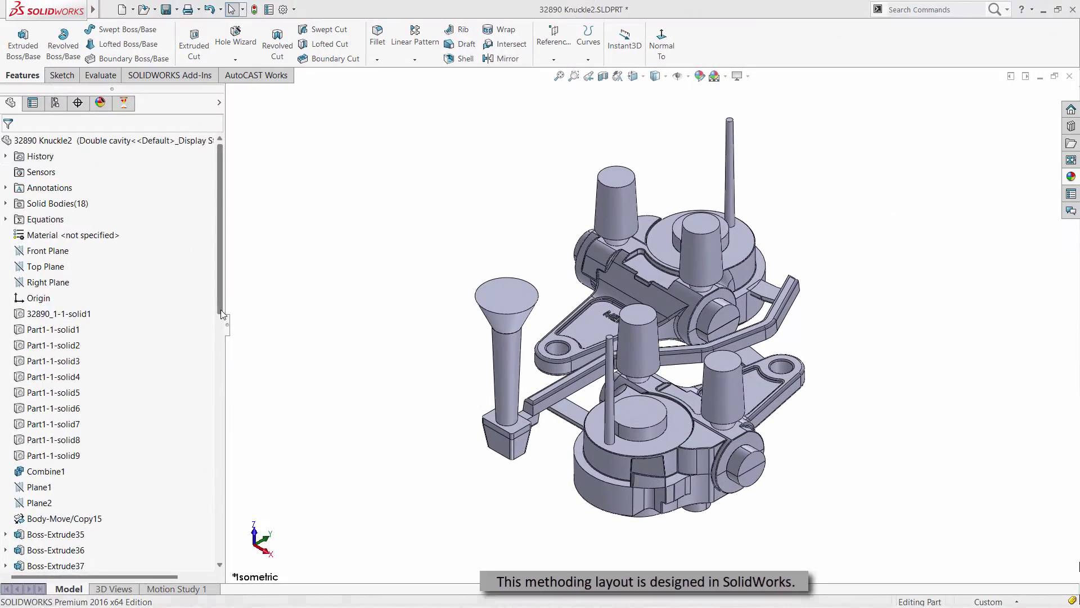
scroll(221, 370, down, 20)
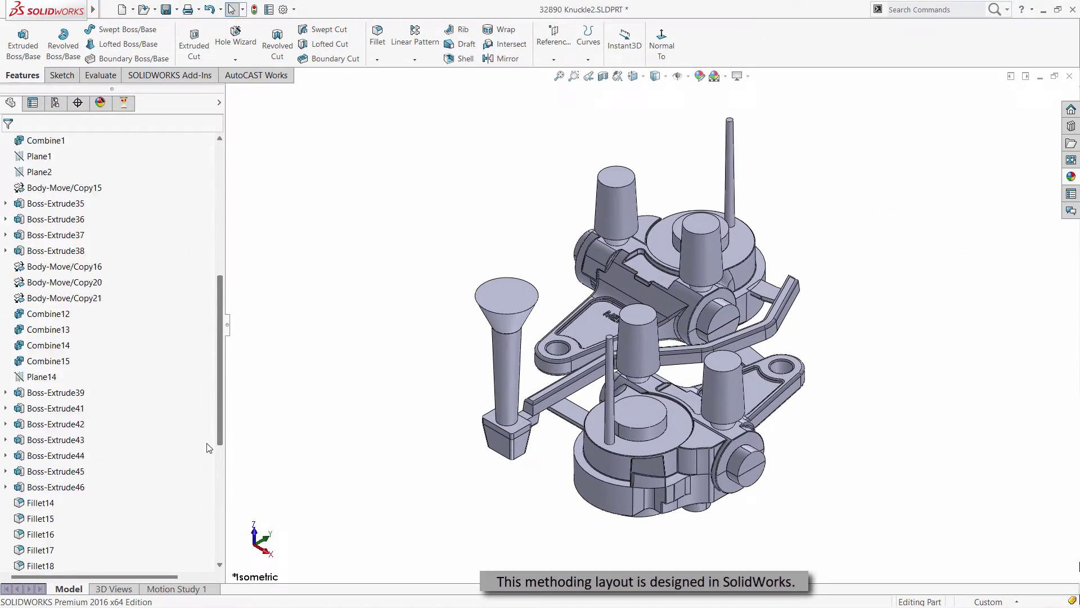
scroll(207, 513, down, 2)
scroll(207, 514, up, 20)
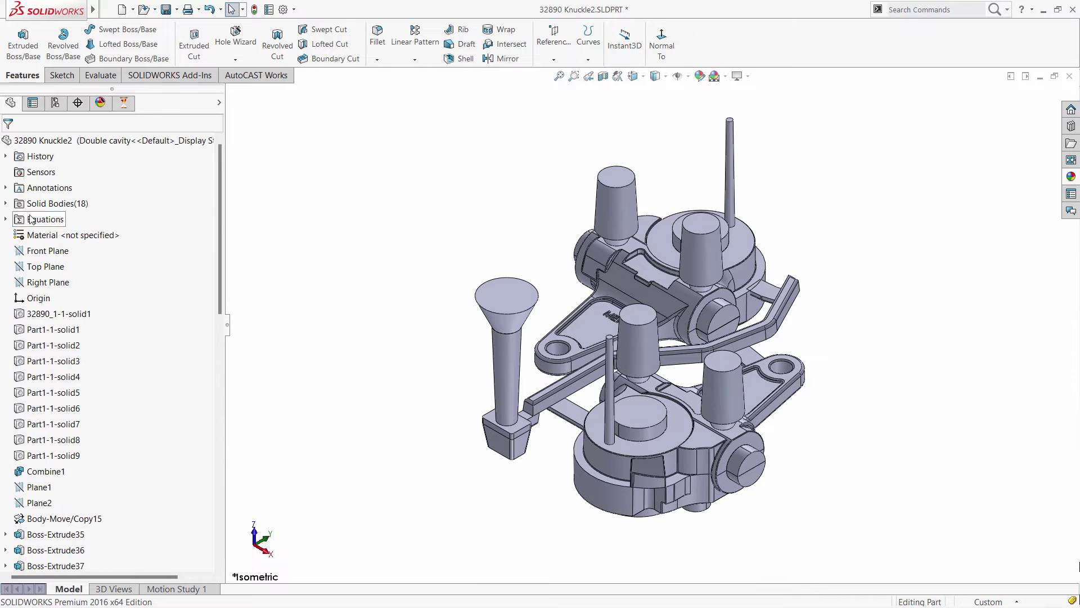
click(6, 203)
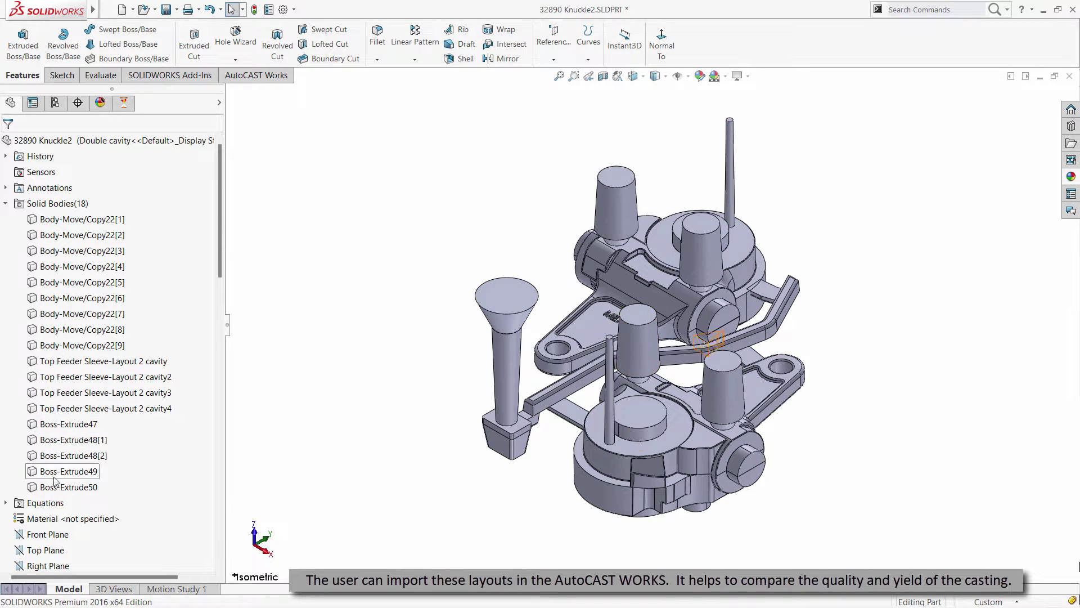
click(7, 204)
click(55, 102)
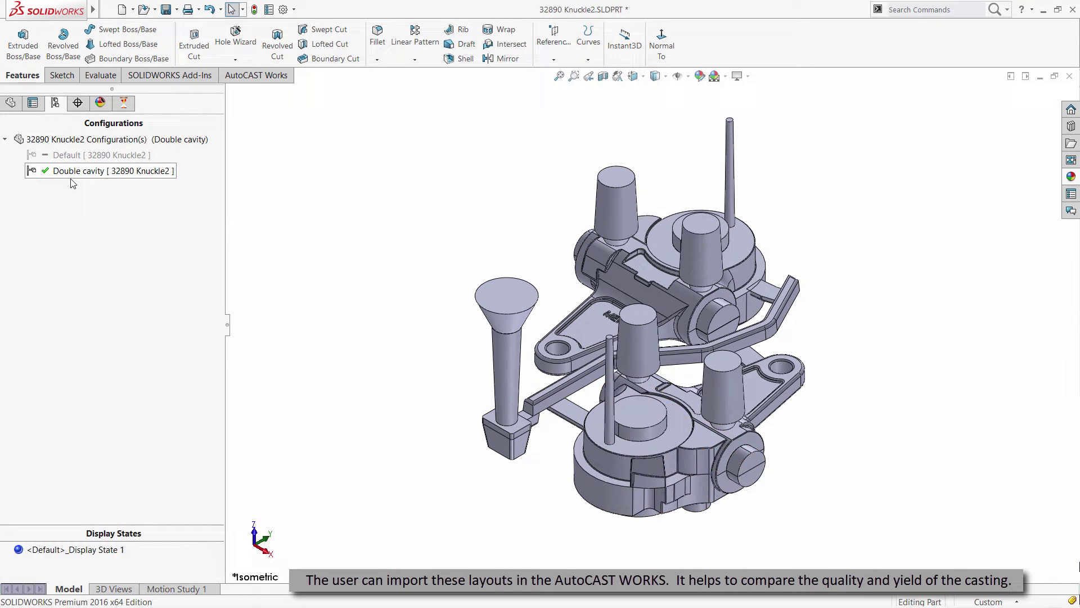
- Insert a new AutoCAST layout using the Double cavity configuration
click(125, 104)
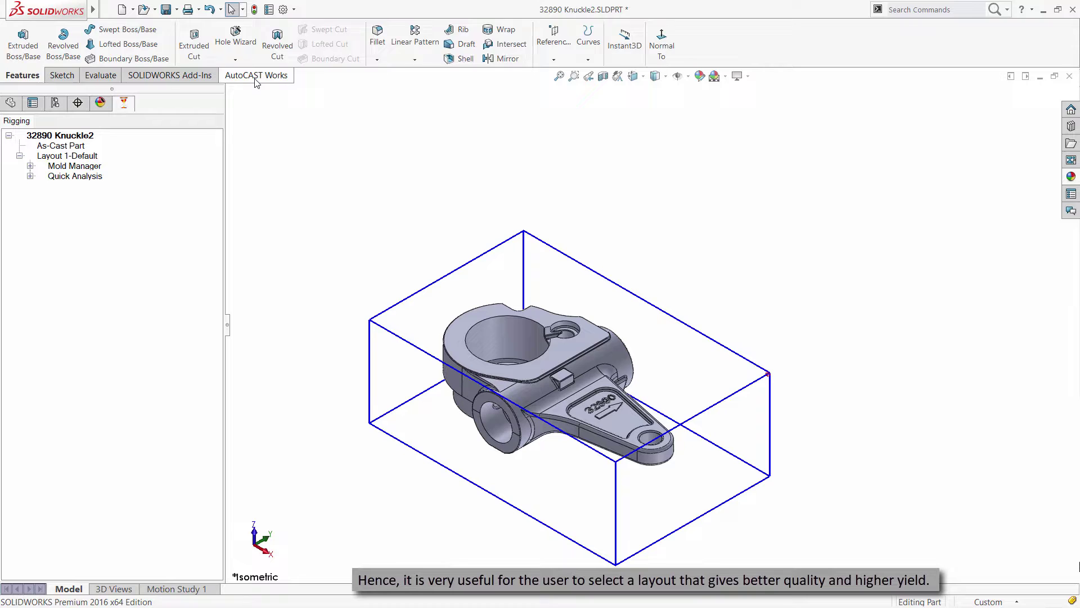
click(240, 82)
click(17, 44)
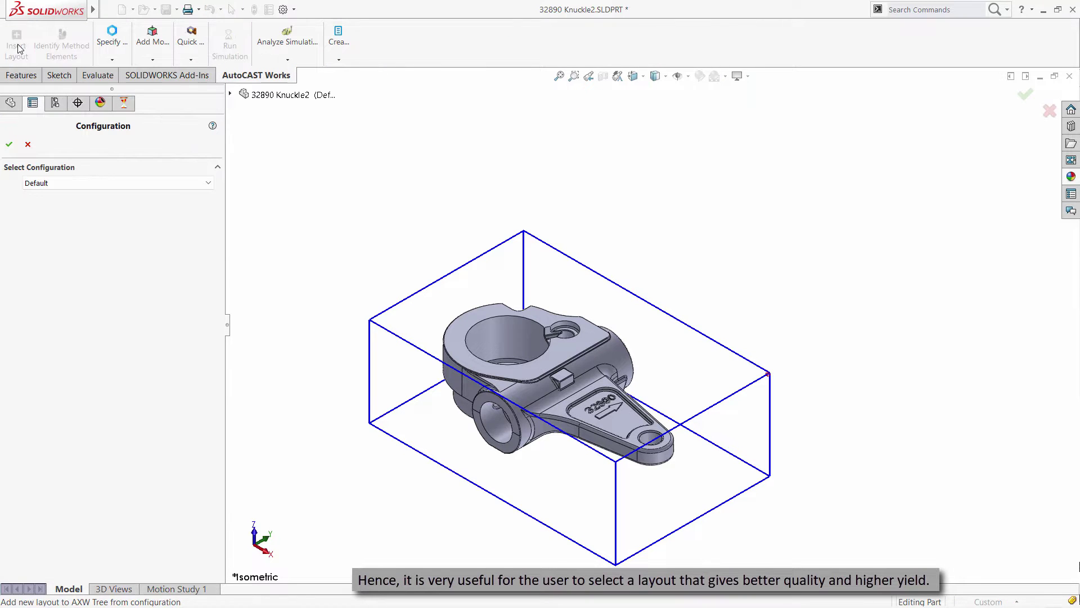
click(89, 182)
click(88, 203)
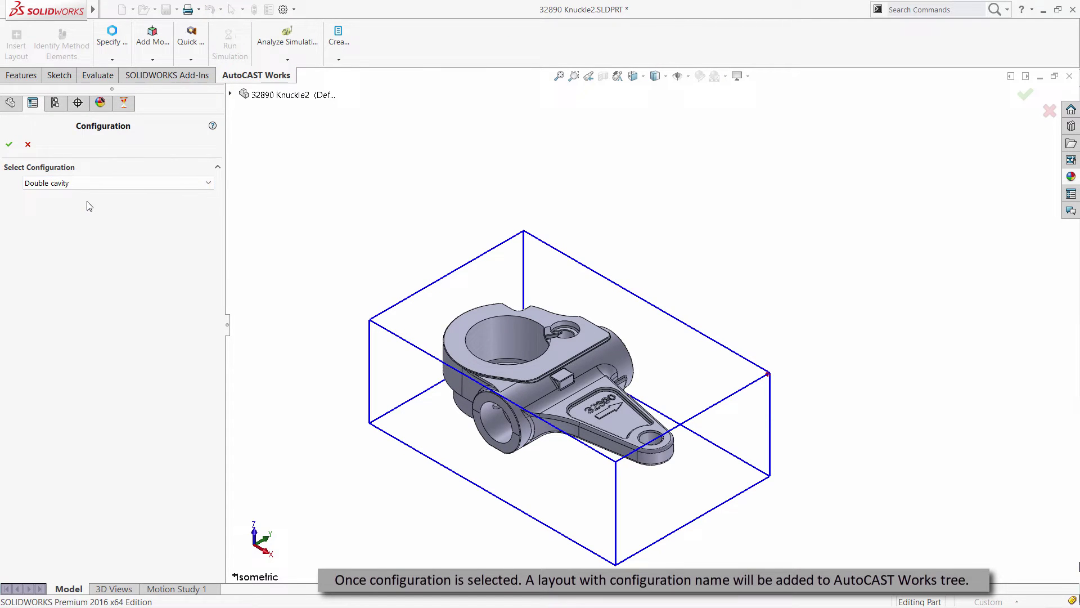
click(12, 148)
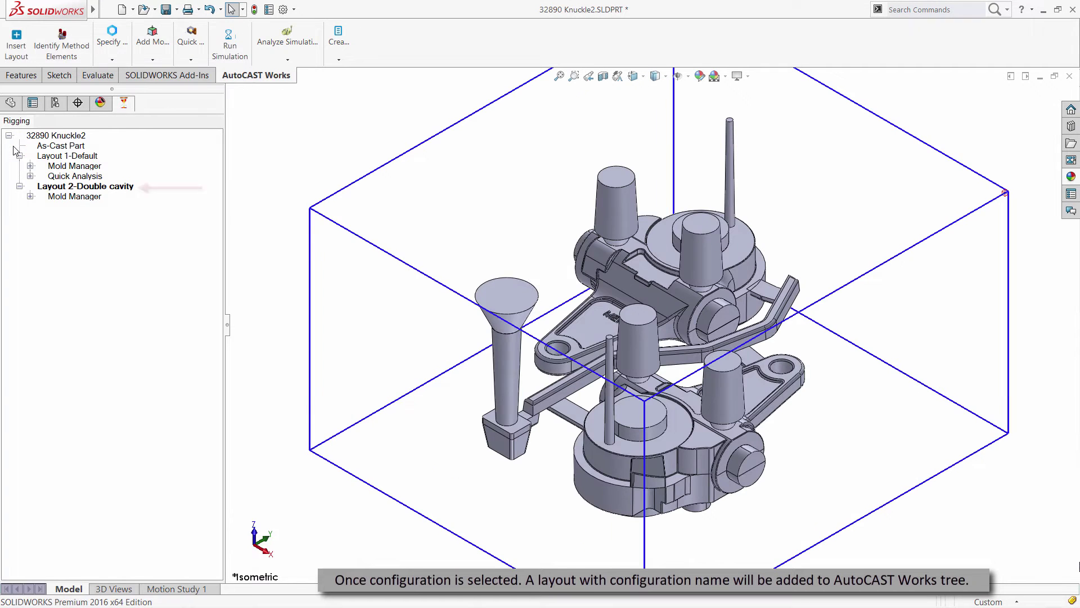
- Mark the two knuckle bodies as cavities and their two inner bodies as cavity cores
click(72, 50)
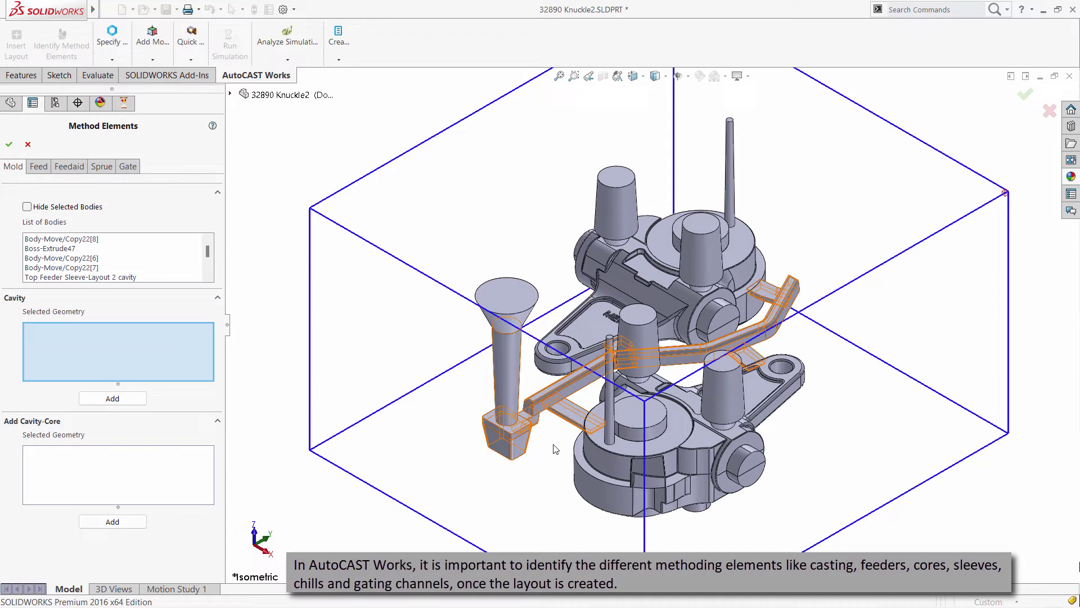
click(732, 388)
click(629, 292)
click(113, 398)
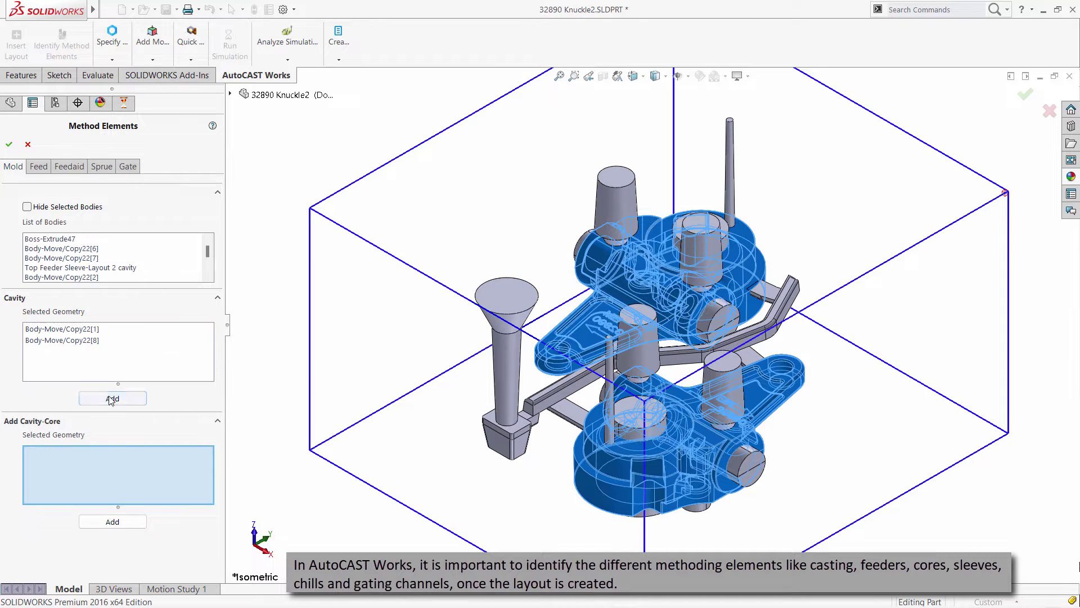
click(636, 433)
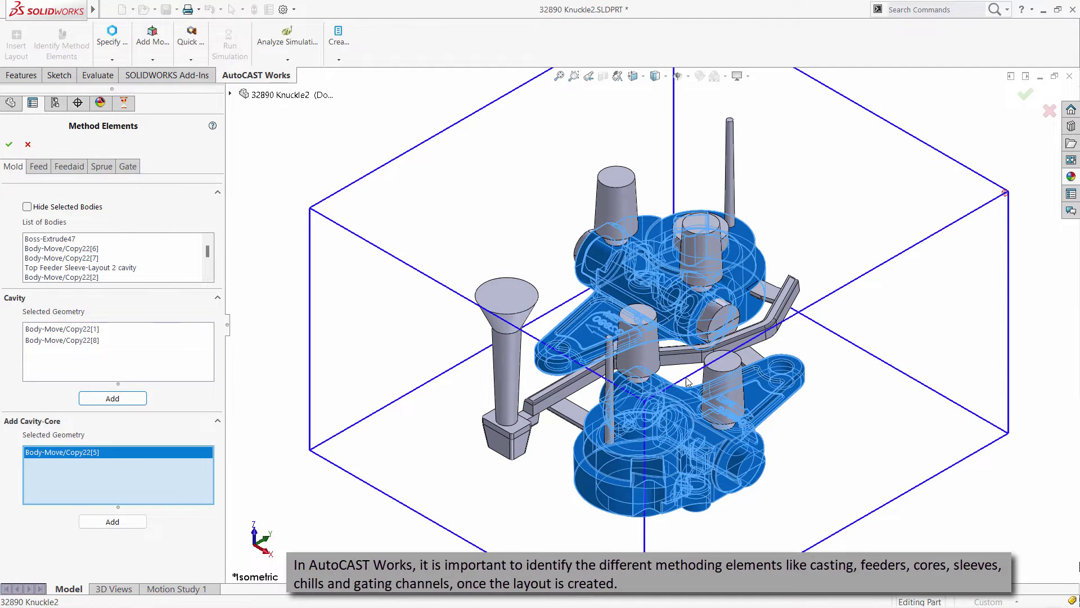
click(720, 318)
click(99, 525)
- Assign the four feeder bodies on the Feed tab
click(39, 168)
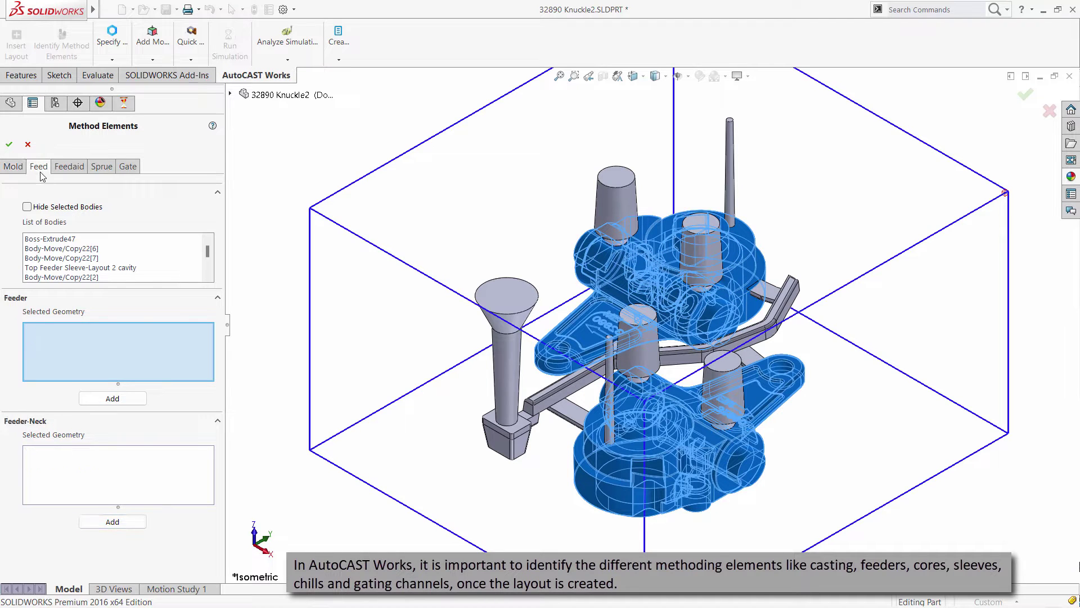
click(714, 430)
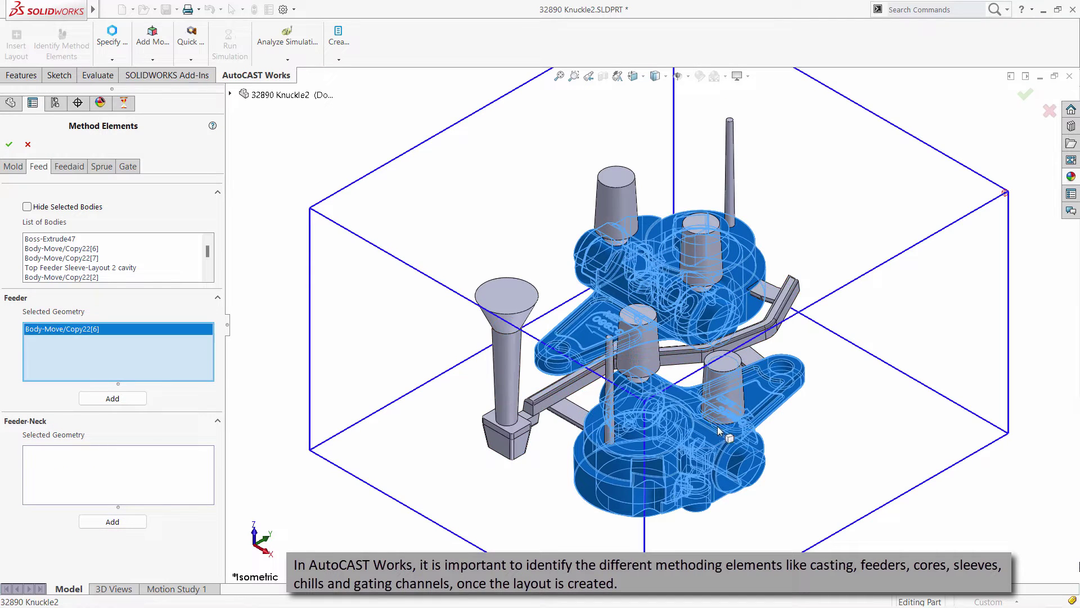
click(634, 384)
click(703, 295)
click(621, 247)
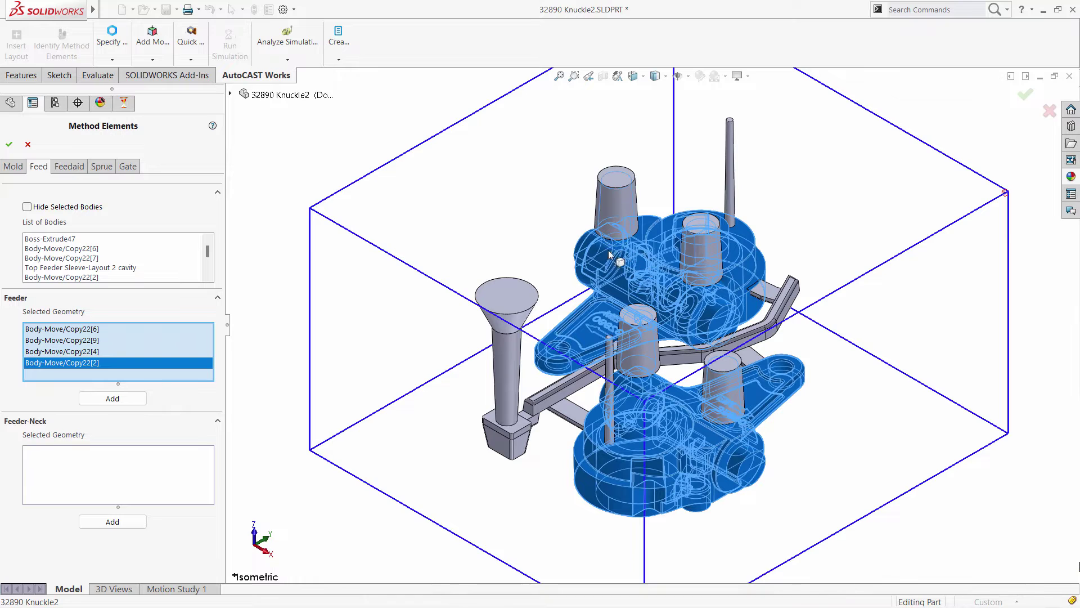
click(110, 399)
- Mark the two top feeder sleeve bodies as feedaids and finish identifying elements
click(71, 170)
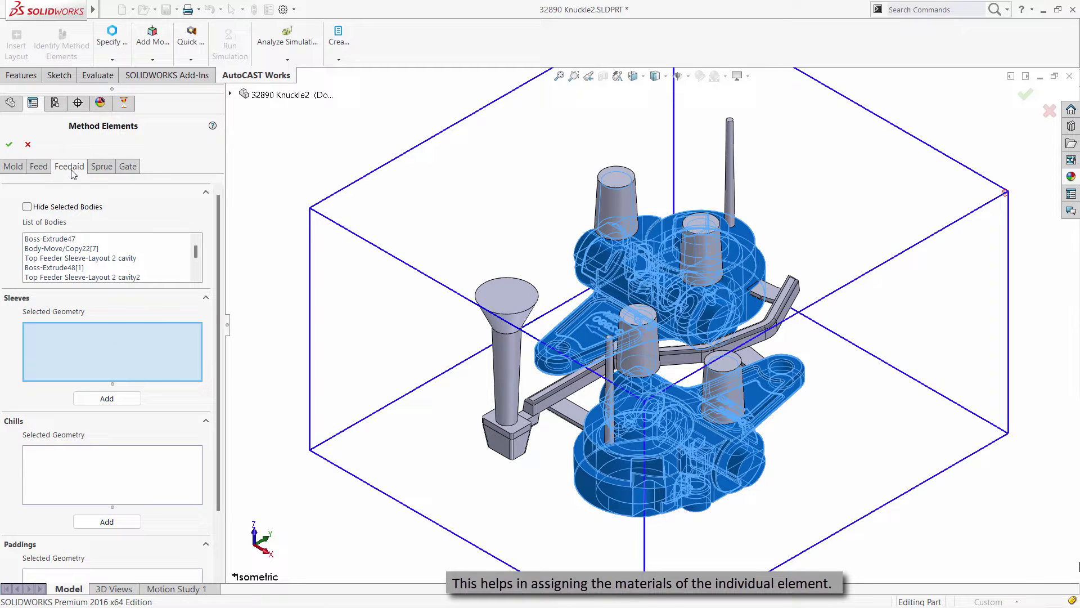
click(652, 349)
click(726, 388)
click(9, 144)
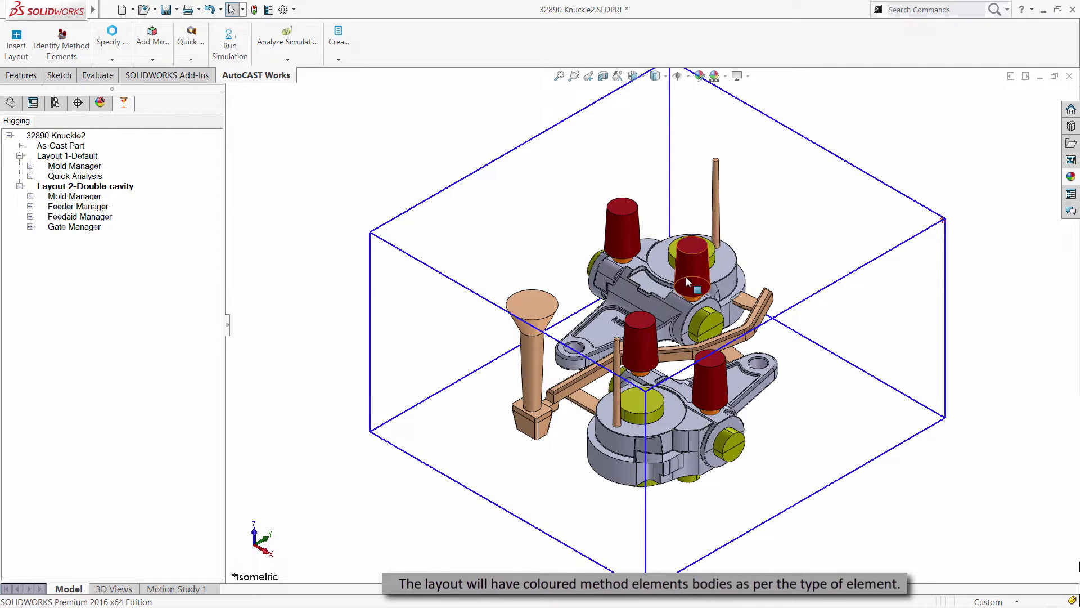
mouse_move(642, 405)
middle_down()
mouse_move(667, 374)
mouse_move(648, 173)
mouse_move(633, 426)
mouse_move(629, 371)
middle_up()
click(633, 76)
click(696, 107)
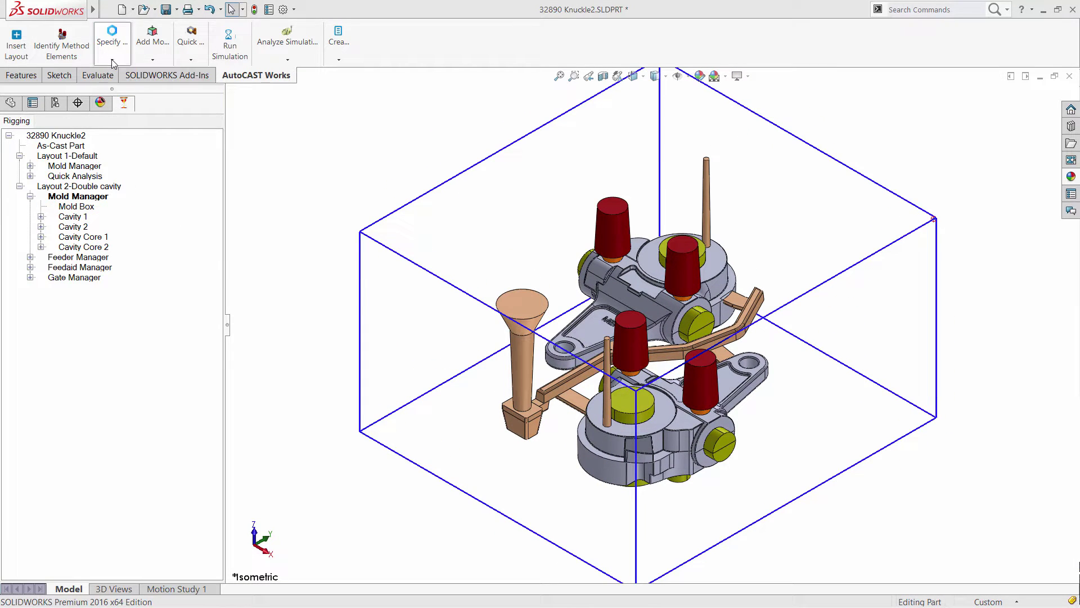
- Accept Ductile Iron, grade DI Pearlite, in the casting Materials dialog and close it
click(112, 37)
click(125, 78)
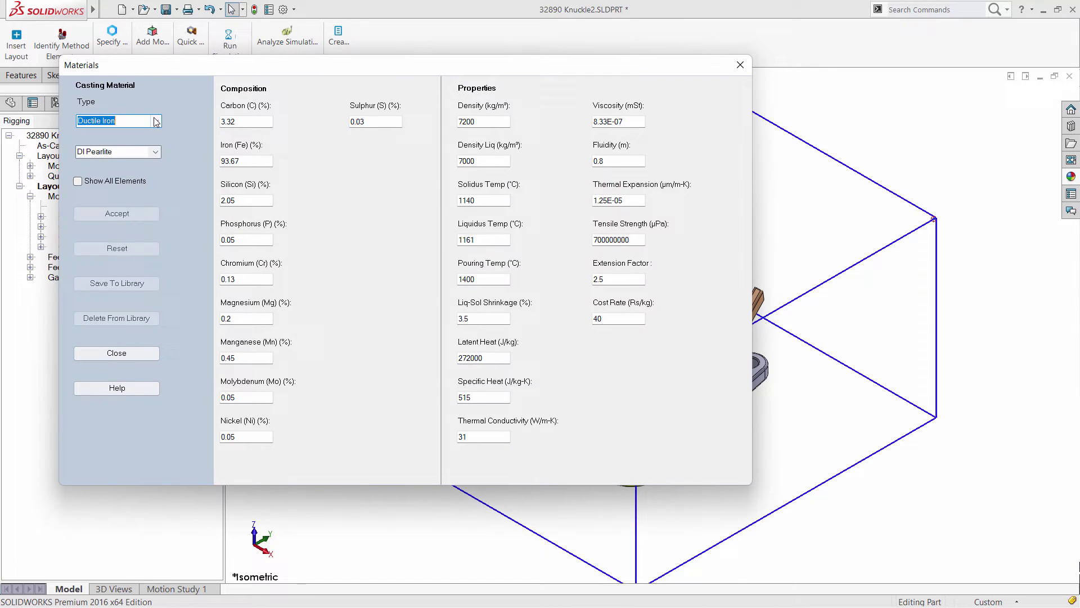
click(156, 122)
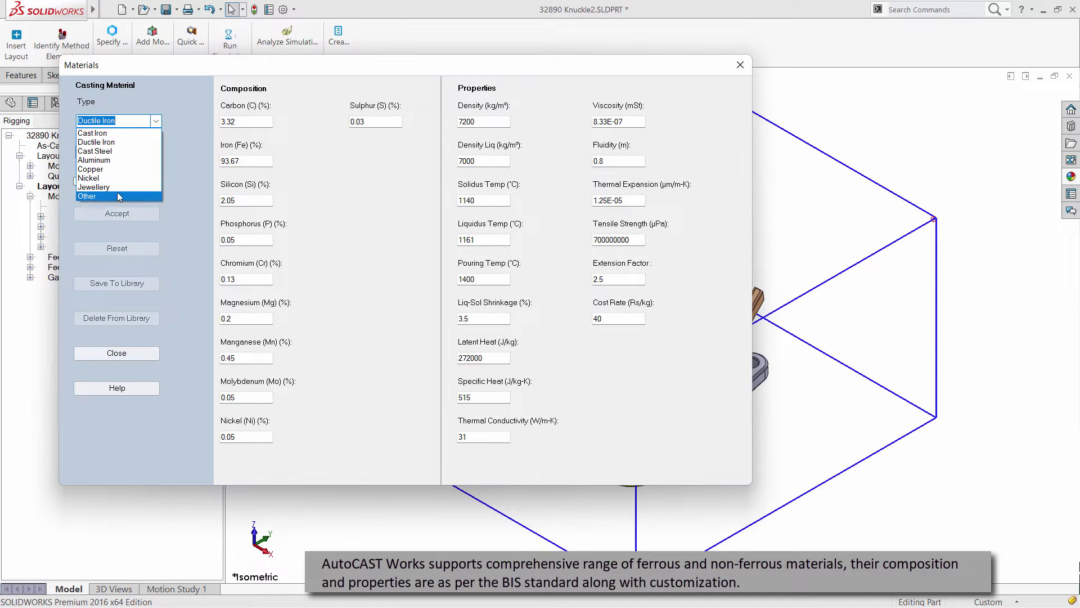
click(118, 143)
click(156, 152)
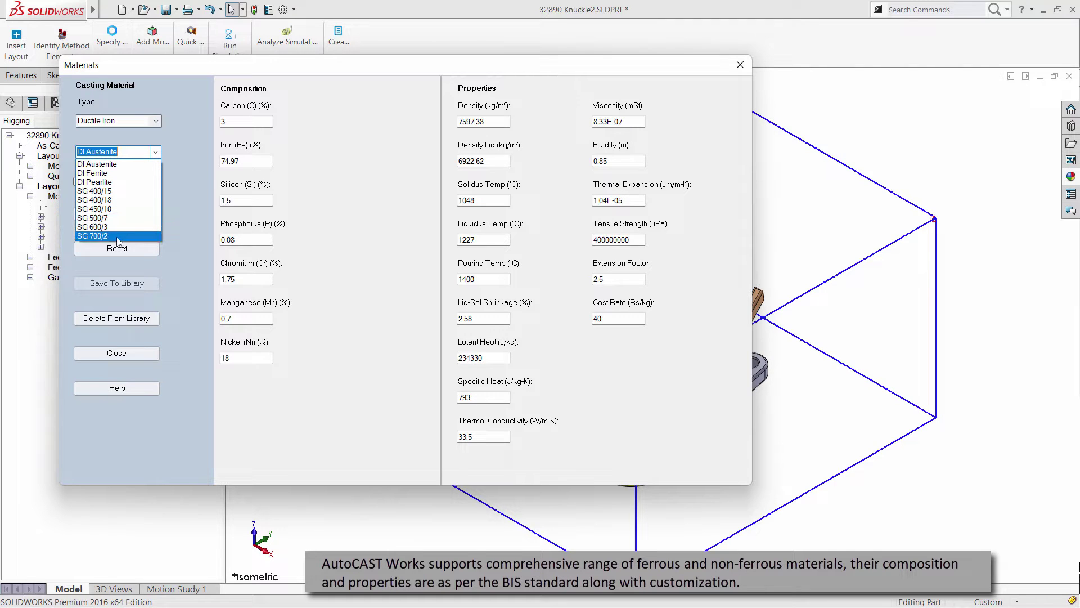
click(131, 182)
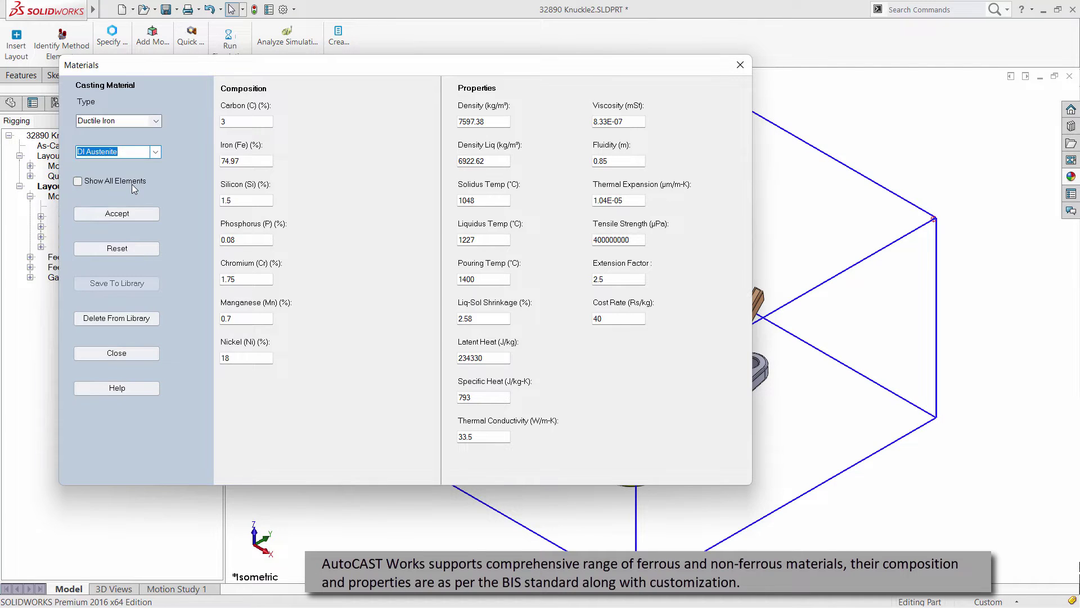
click(130, 214)
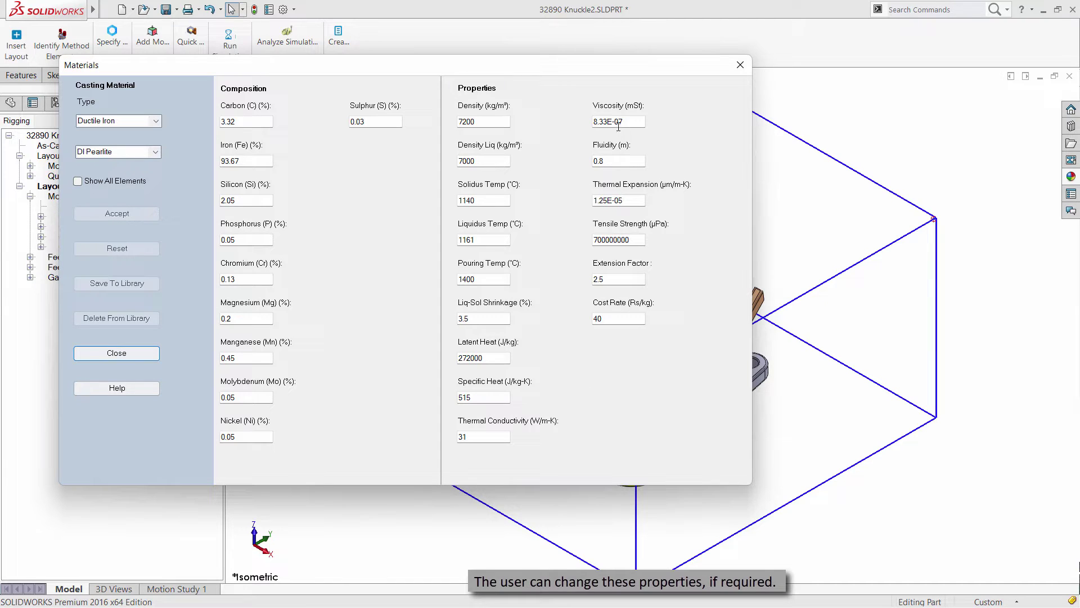
click(126, 352)
- Accept Green Sand as the mould type in the Mold Material dialog and close it
click(112, 40)
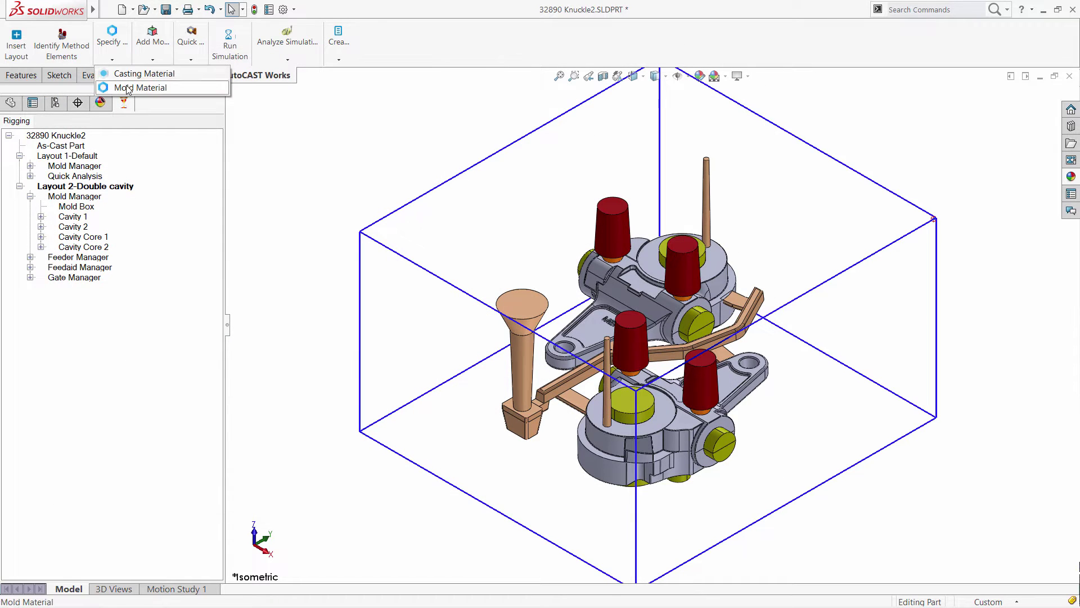
click(121, 87)
click(173, 139)
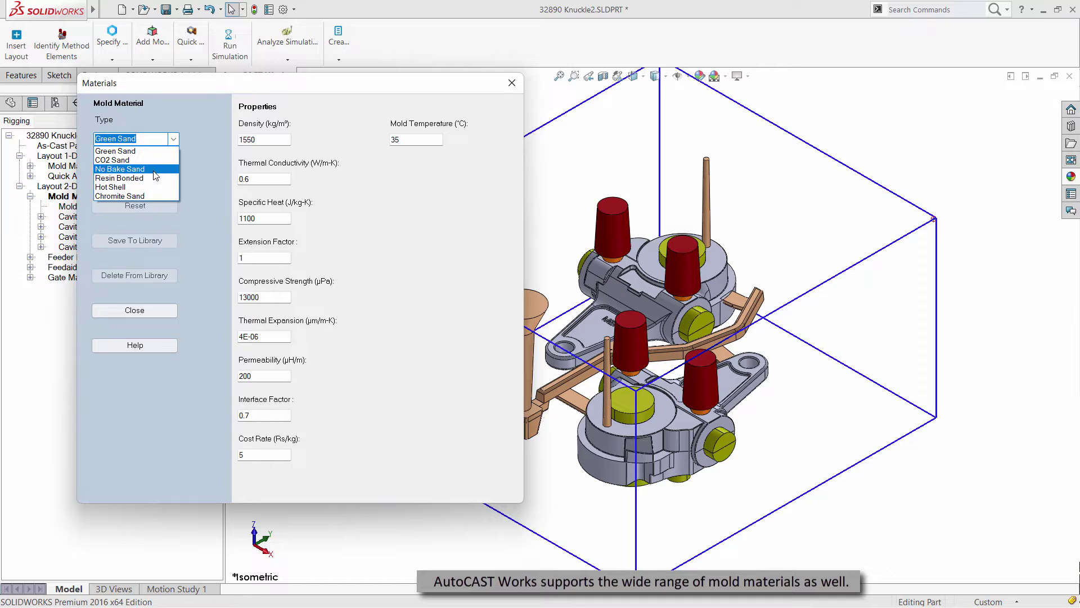
click(153, 153)
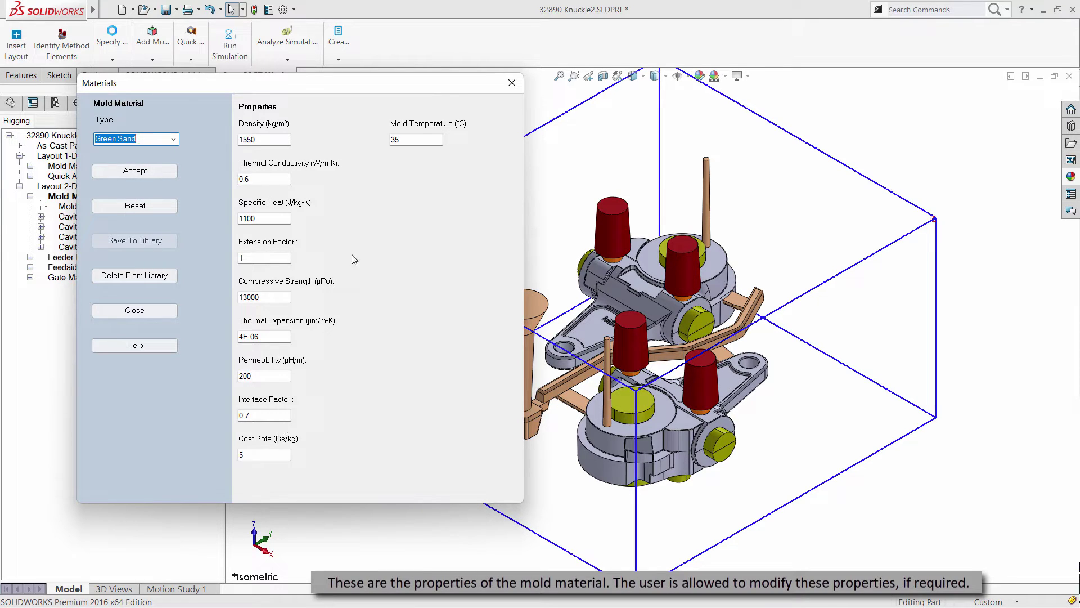
click(150, 172)
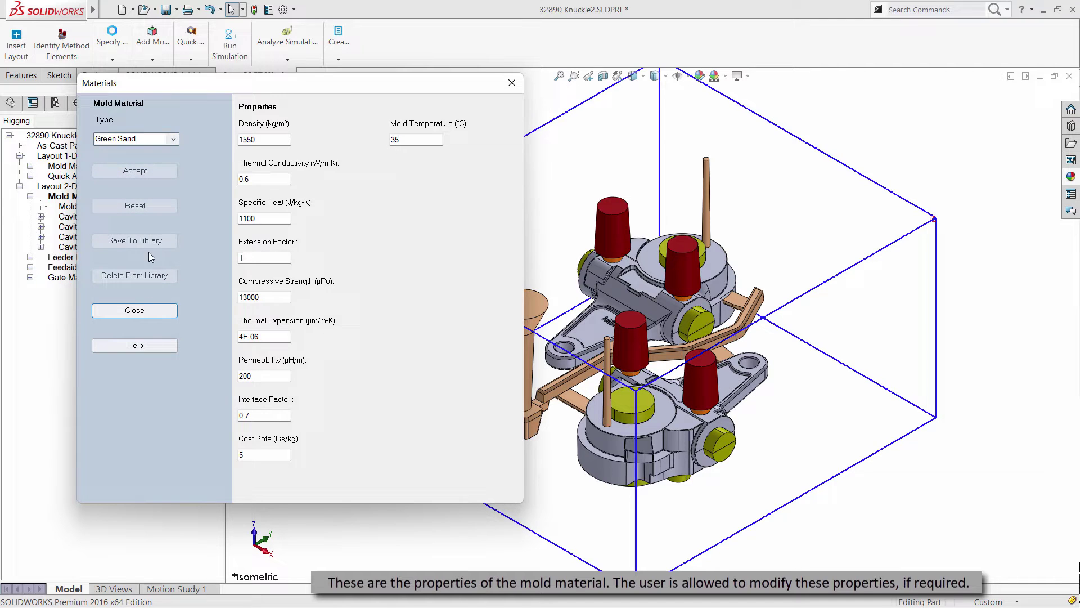
click(135, 311)
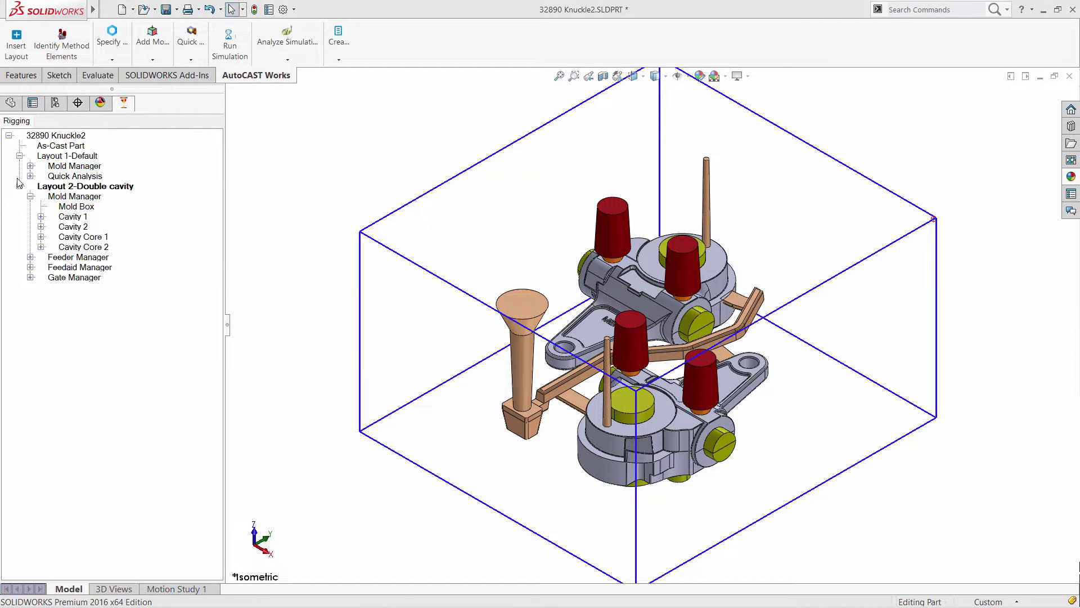
- Open Cavity Core 1's Core Material settings and keep CO2 Cured as its type
click(41, 236)
click(73, 237)
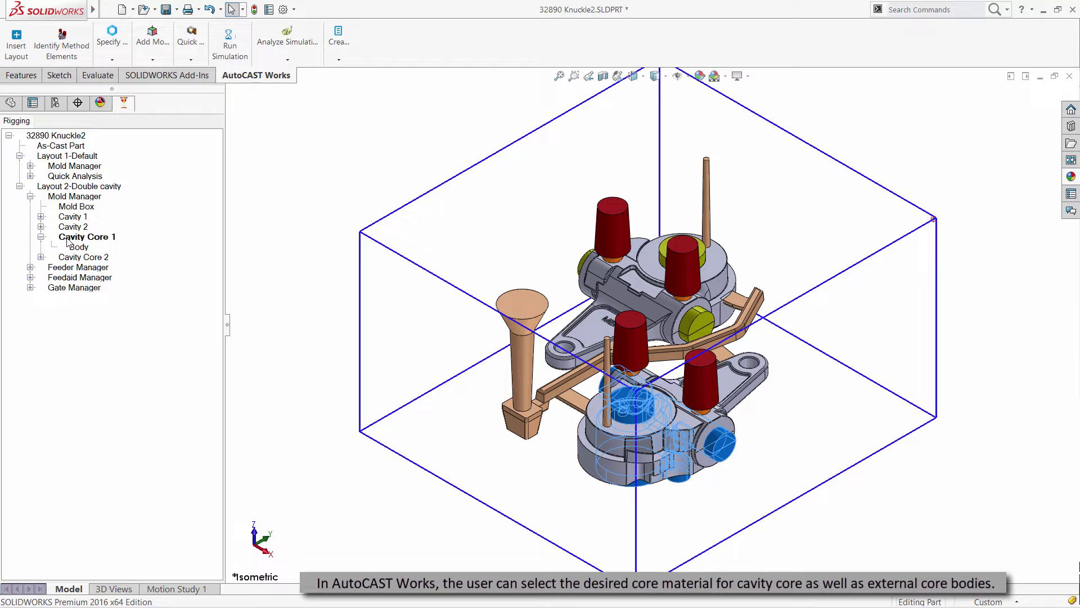
right_click(73, 237)
click(135, 275)
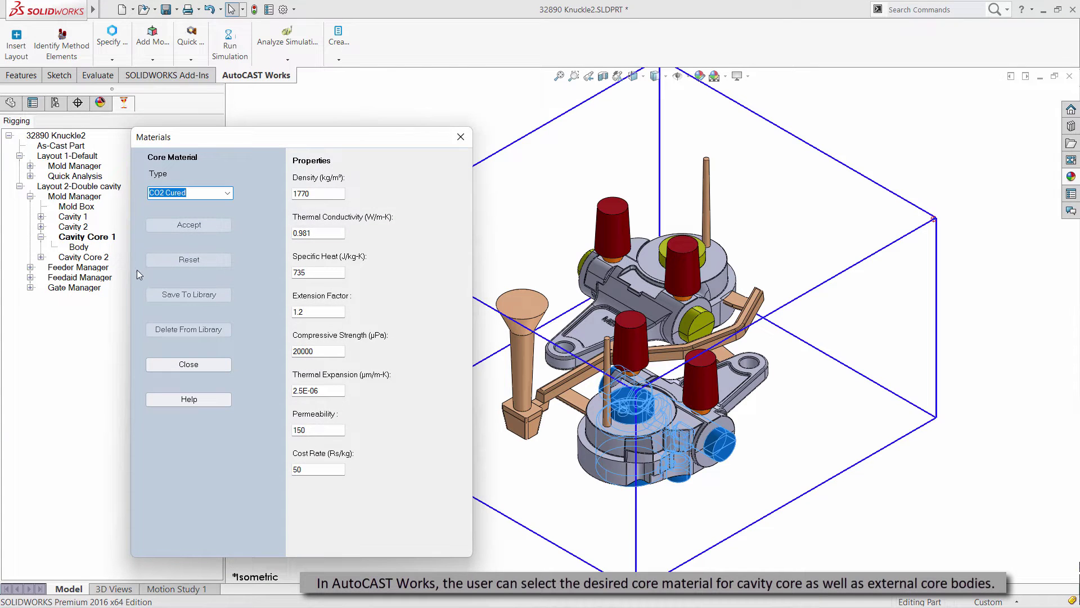
click(225, 194)
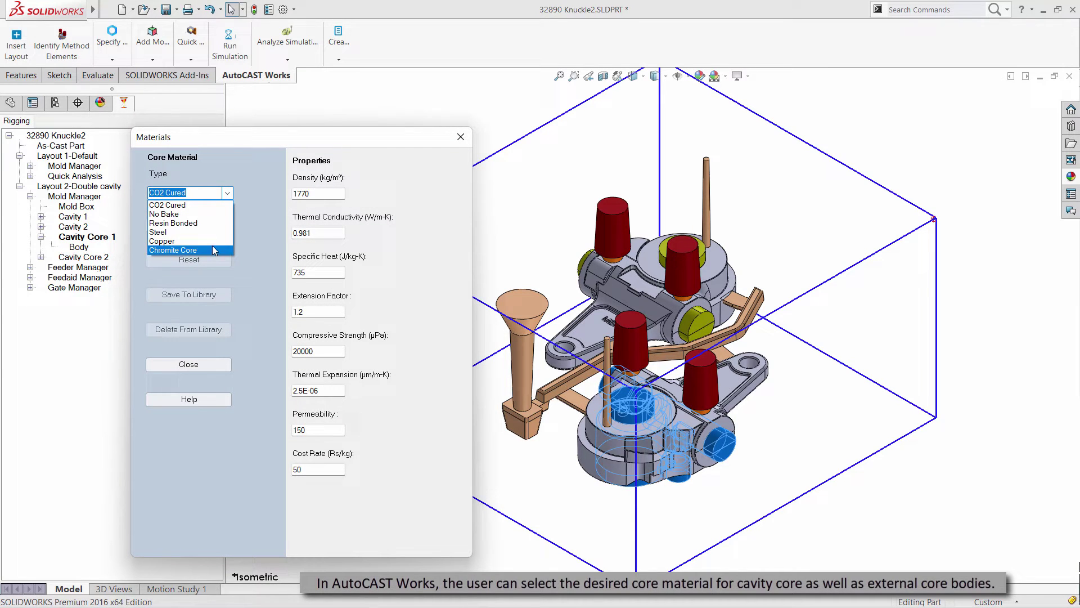
click(185, 205)
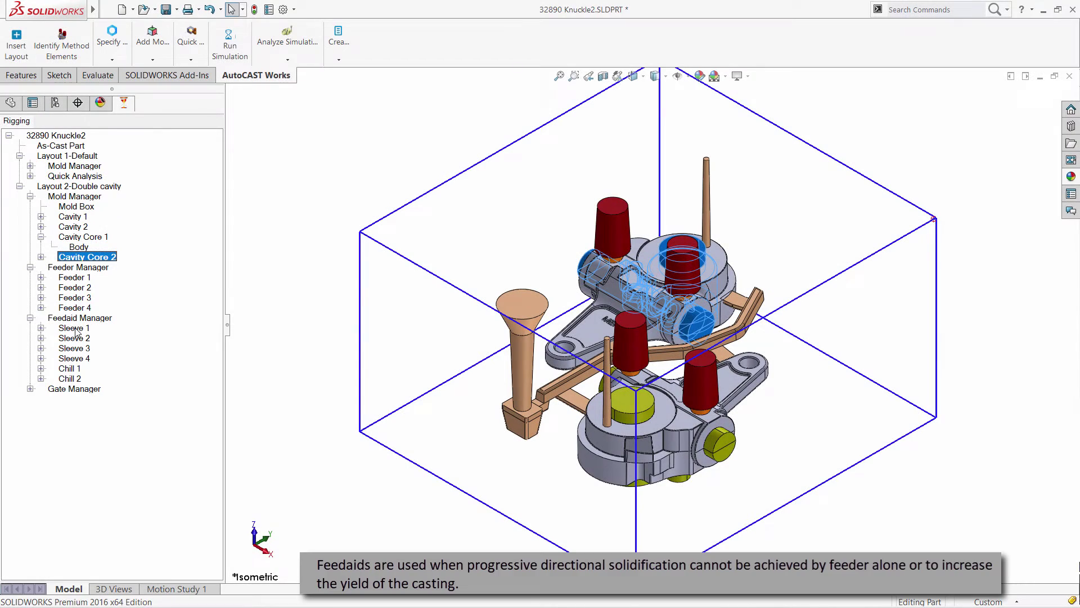
- Assign the Exothermic feedaid material to Sleeve 1 and close the Materials dialog
double_click(75, 329)
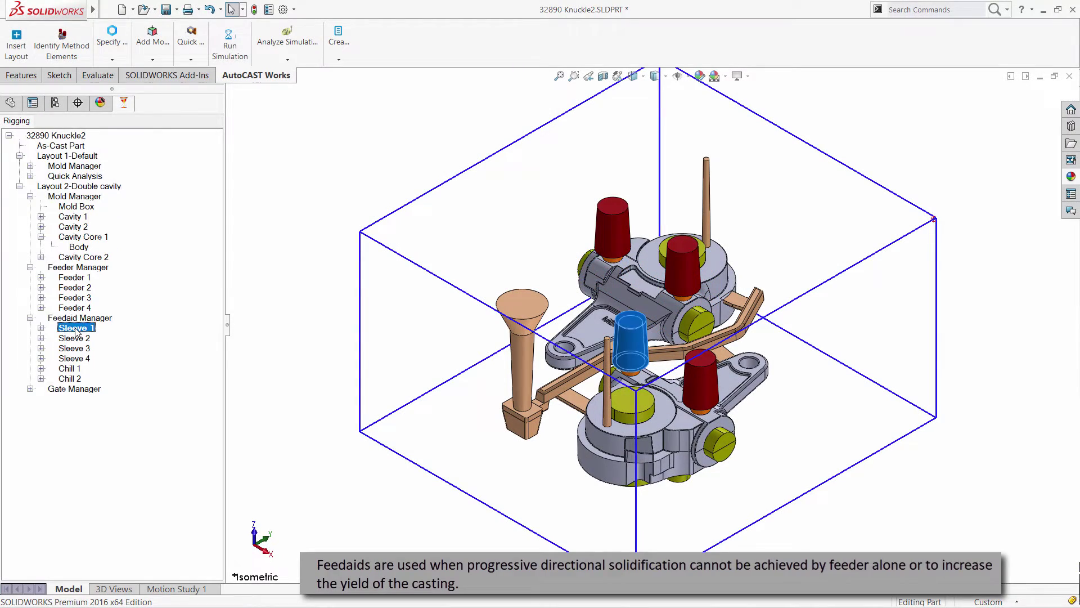
right_click(75, 330)
click(118, 367)
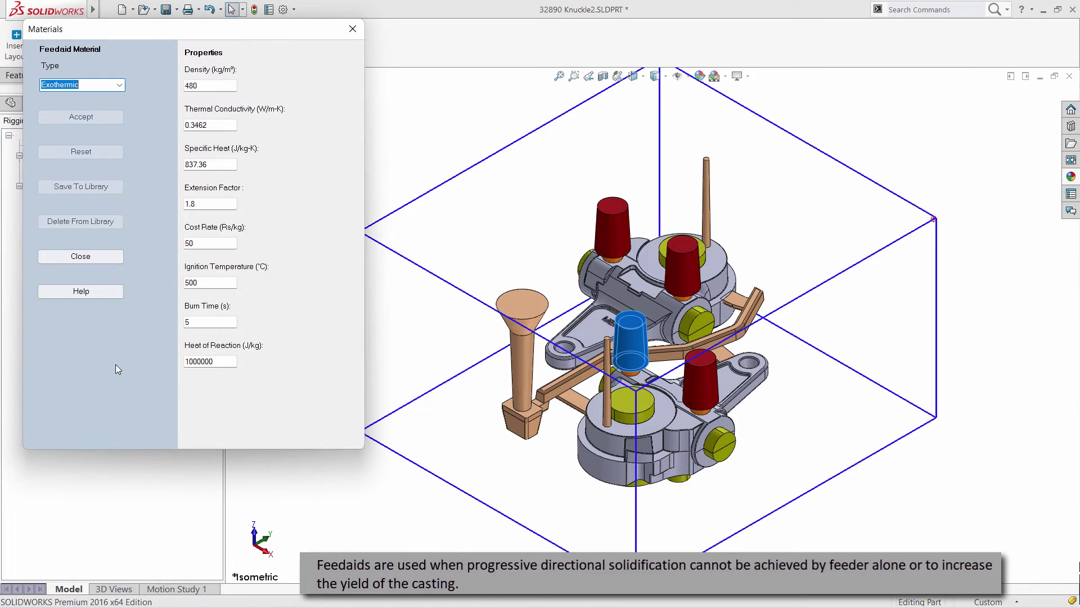
click(121, 86)
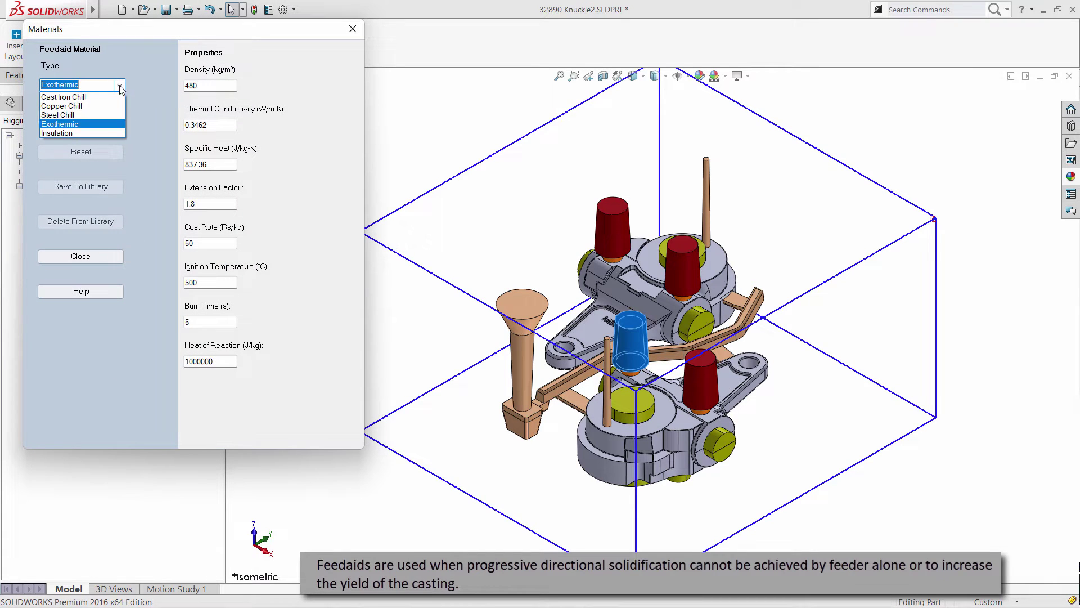
click(102, 125)
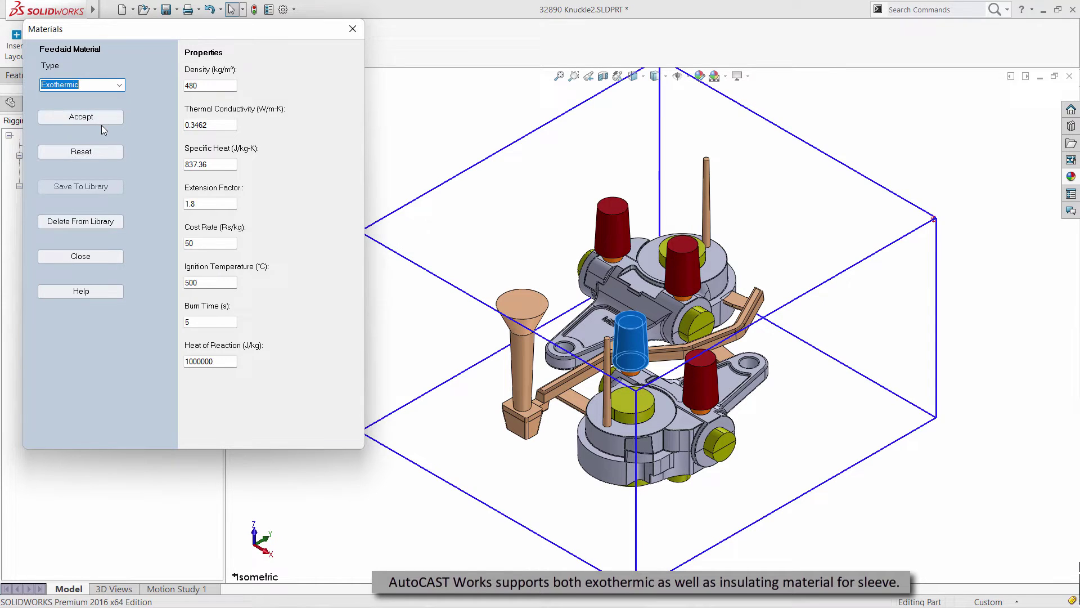
click(102, 123)
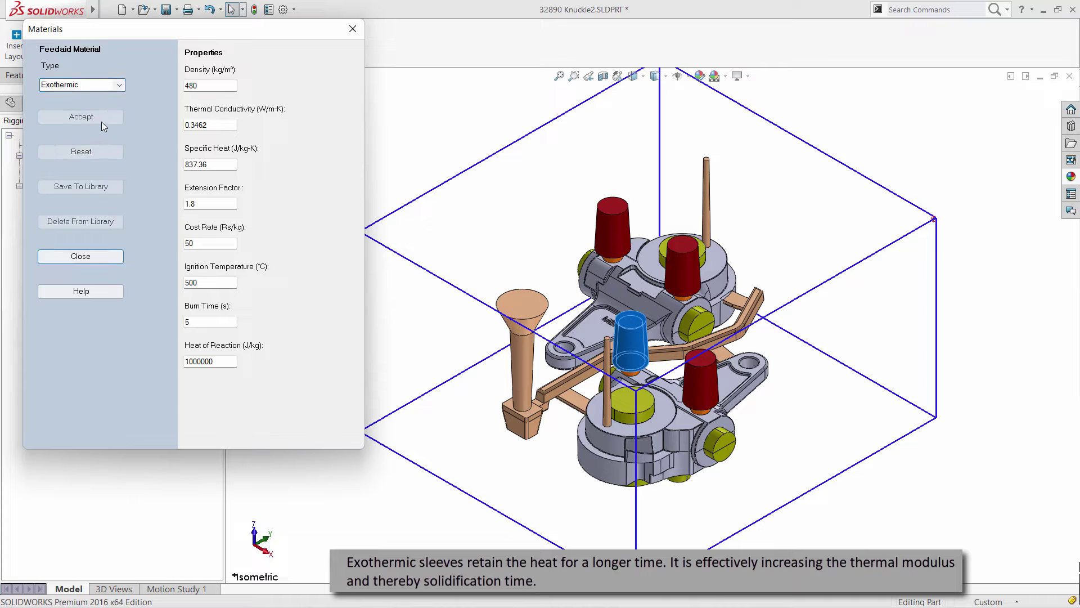
click(93, 260)
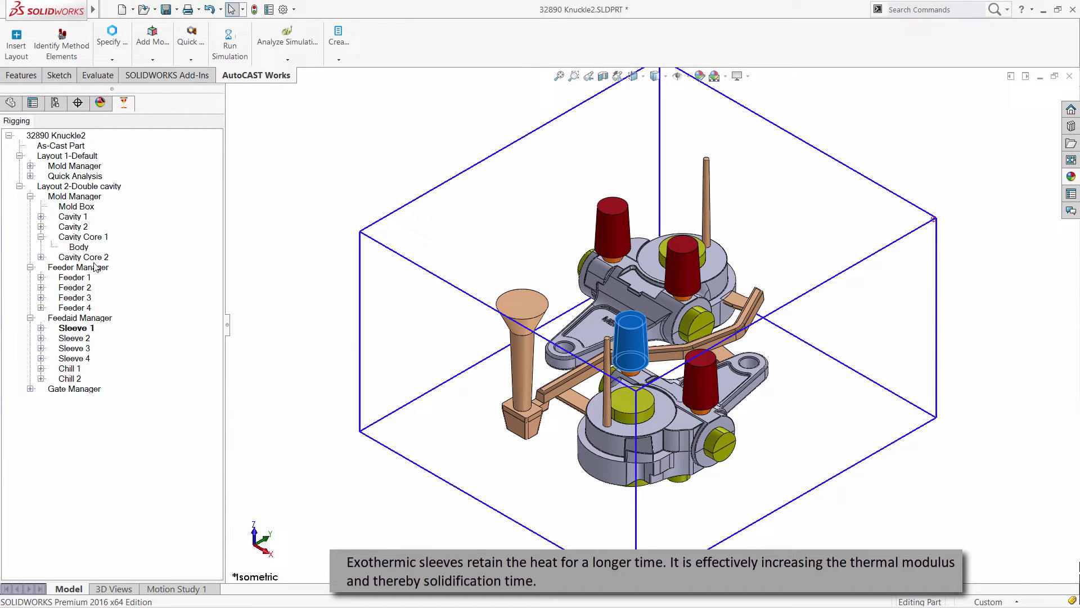
- Highlight Sleeve 2, Sleeve 3, Sleeve 4 and Chill 1 and view their positions from the front
click(82, 339)
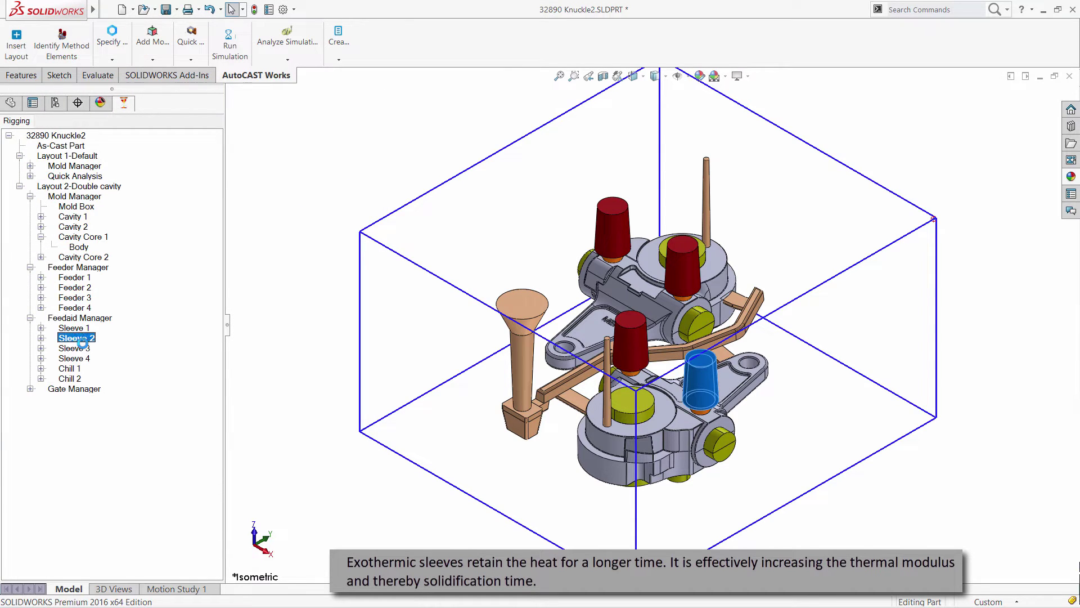
click(83, 349)
click(82, 358)
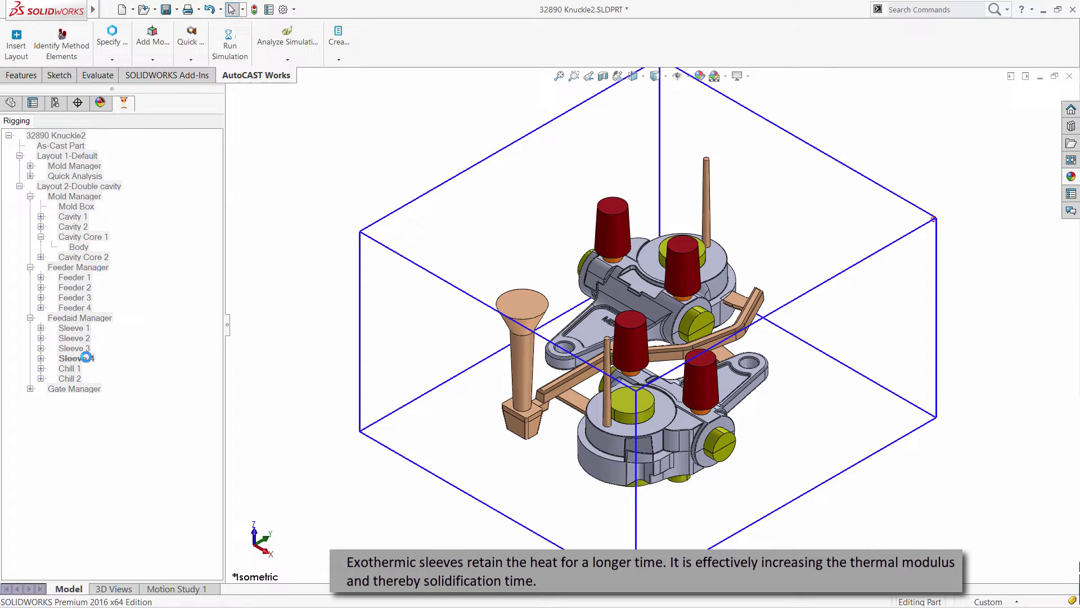
click(76, 369)
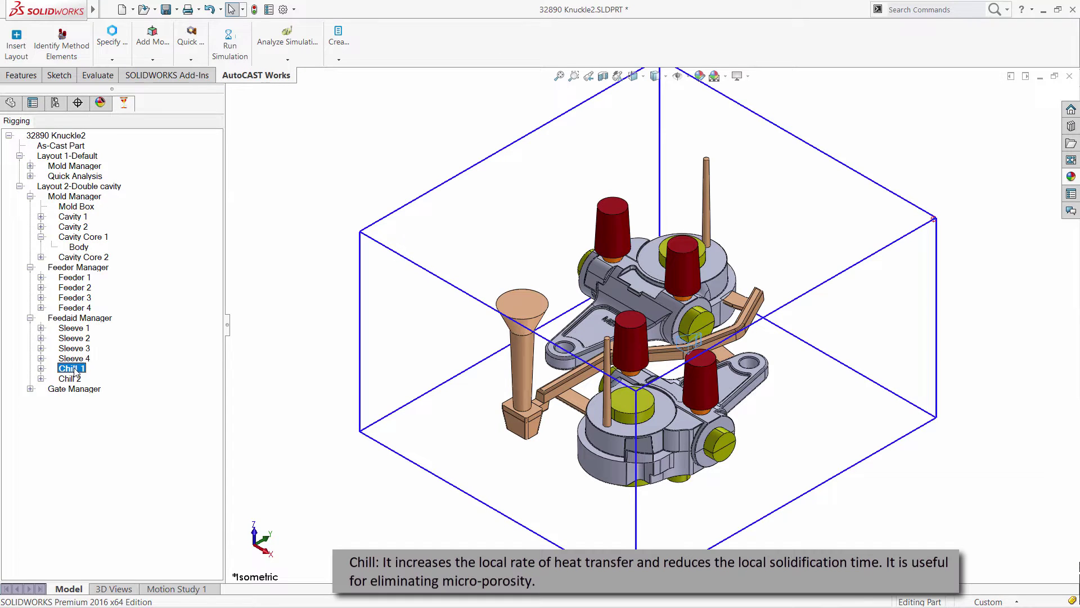
key(ctrl+1)
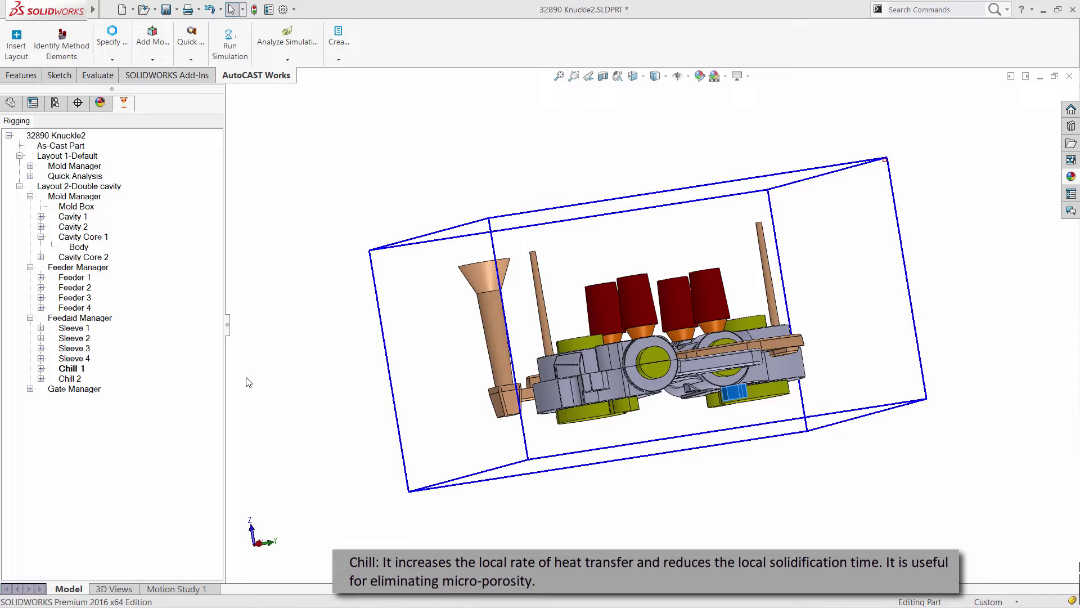
- Keep Cast Iron Chill as Chill 1's material in its Chill Material settings
right_click(80, 372)
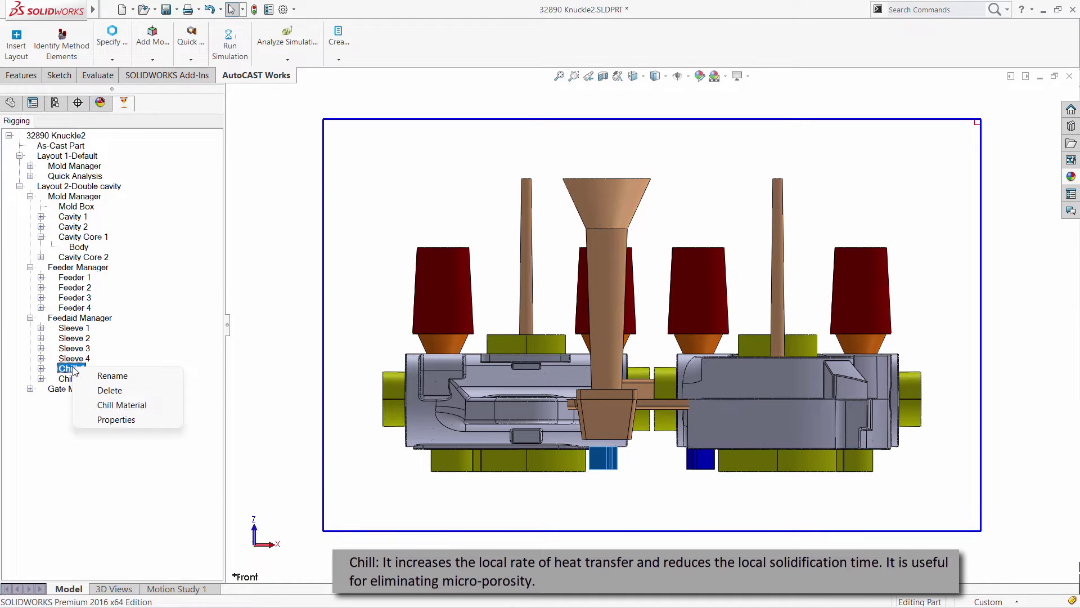
click(117, 404)
click(121, 84)
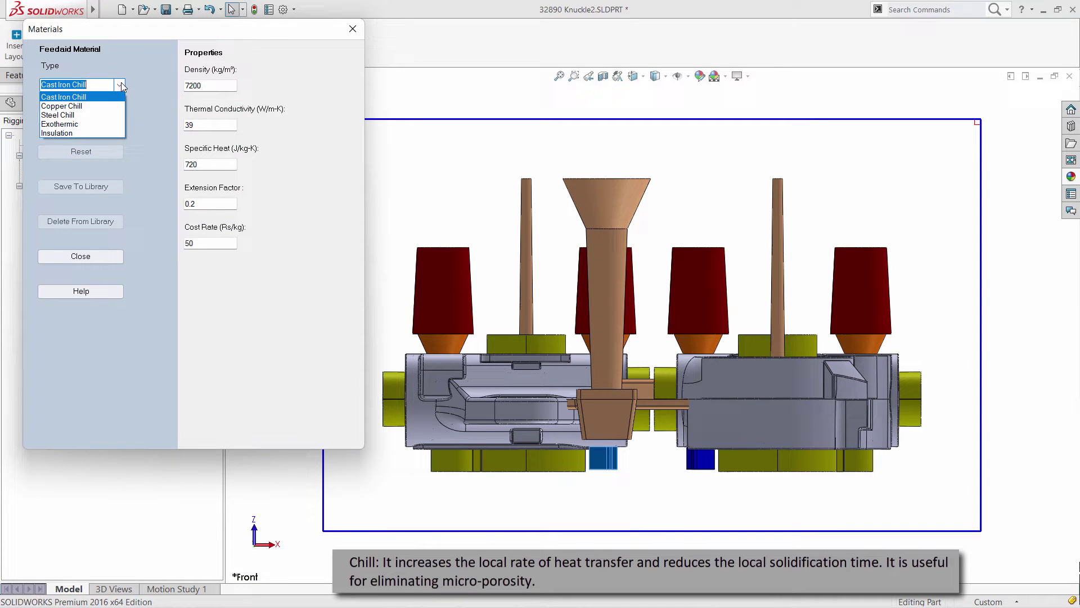
click(116, 96)
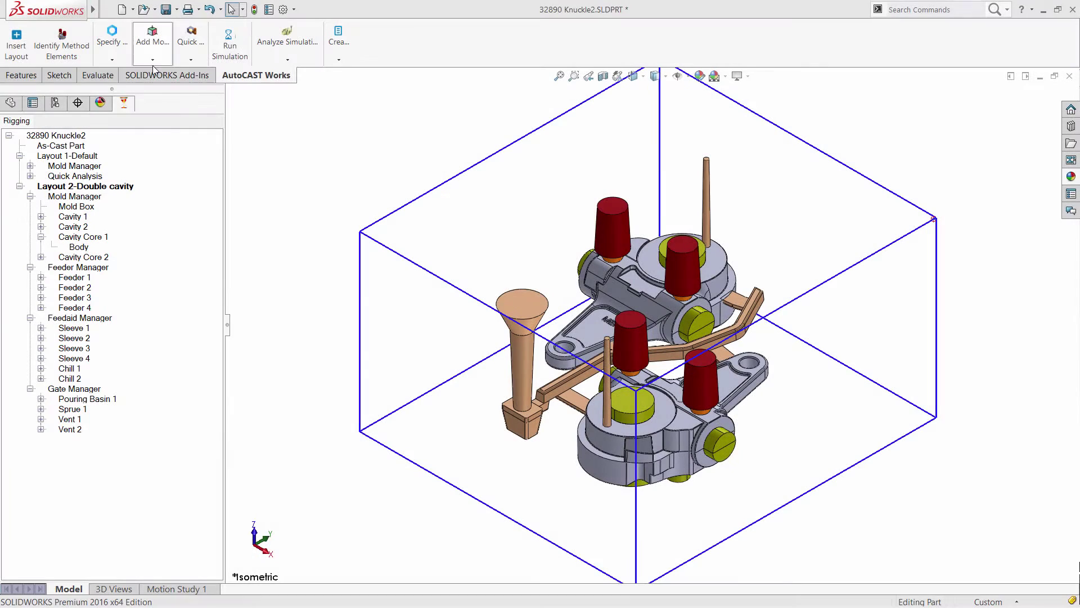
- Open Edit Mold Box Size and read through its help page
click(153, 65)
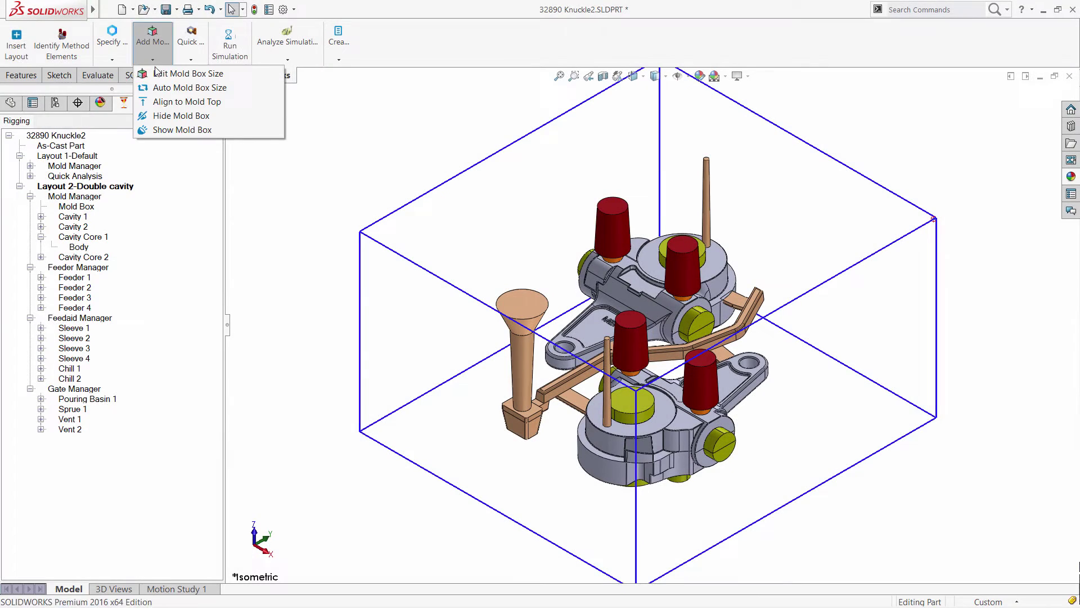
click(168, 73)
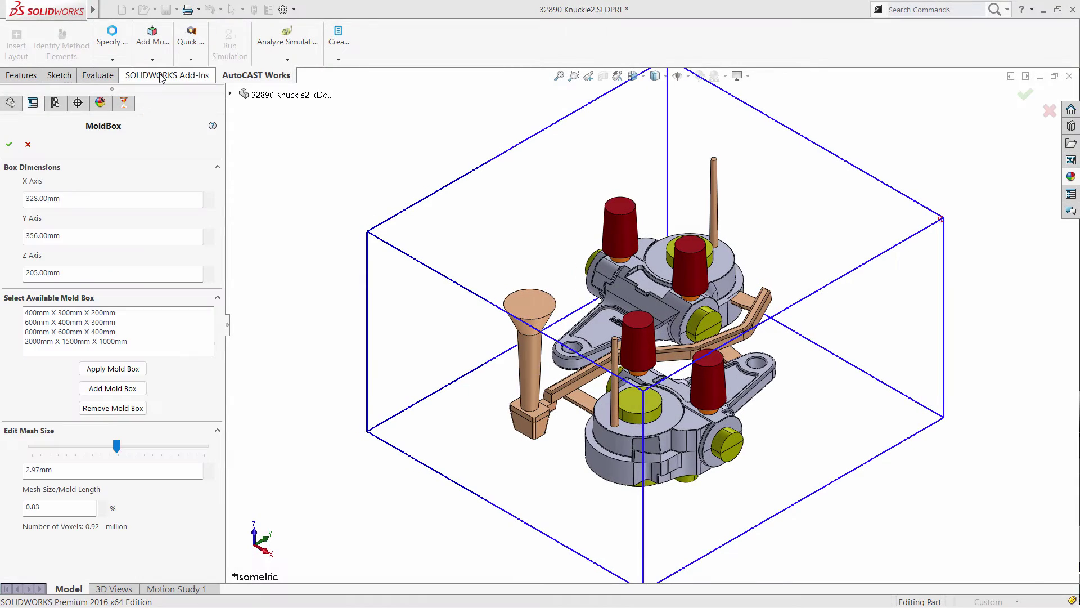
click(213, 126)
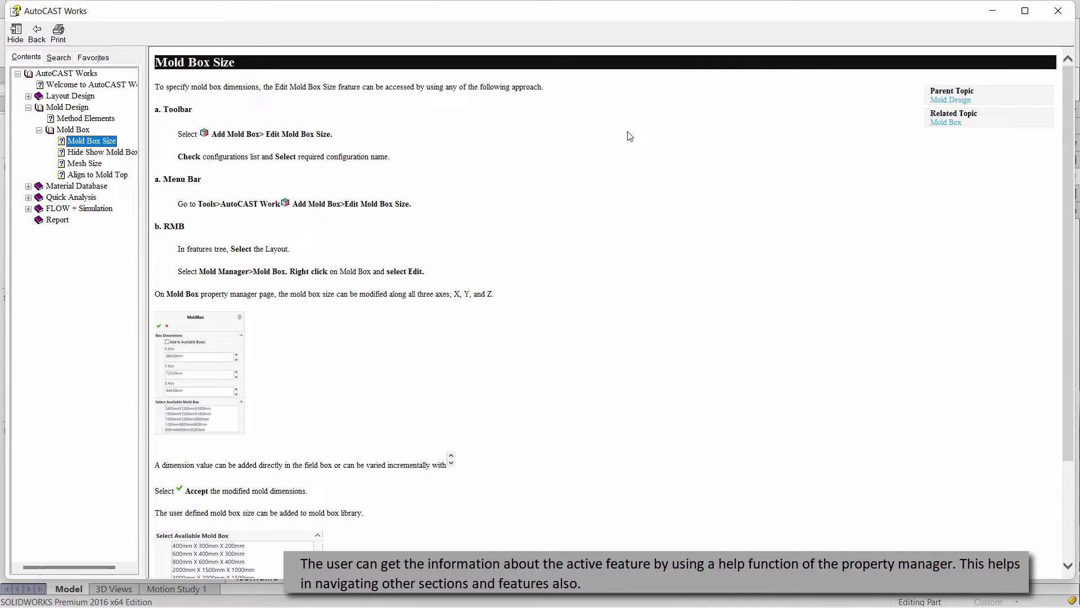
scroll(630, 136, down, 4)
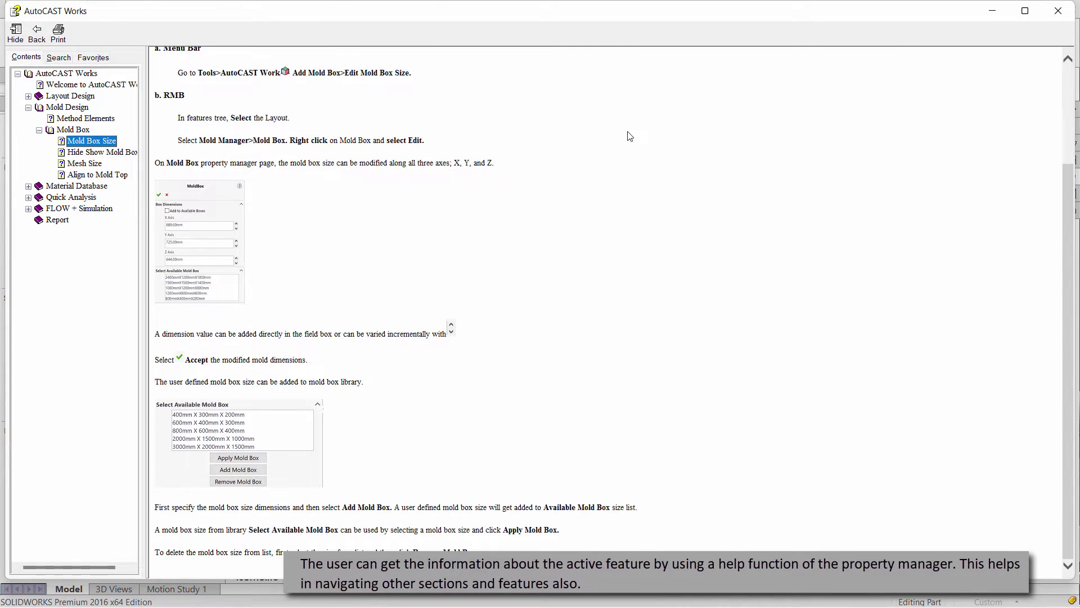
click(1058, 11)
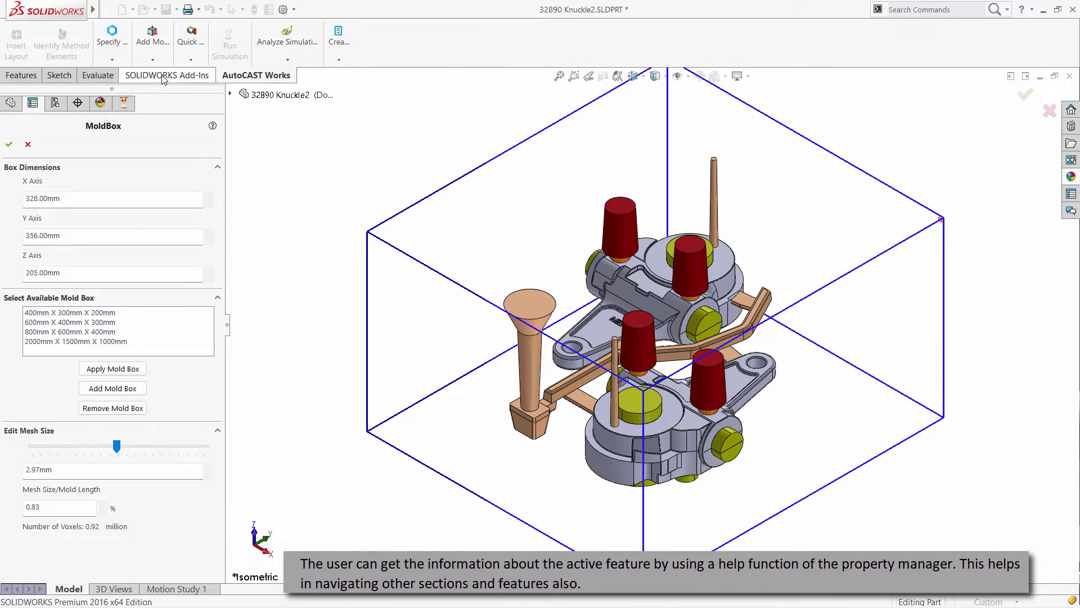
- Enter 400, 350 and 200 mm as the mold box X, Y and Z sizes
double_click(105, 199)
text(4)
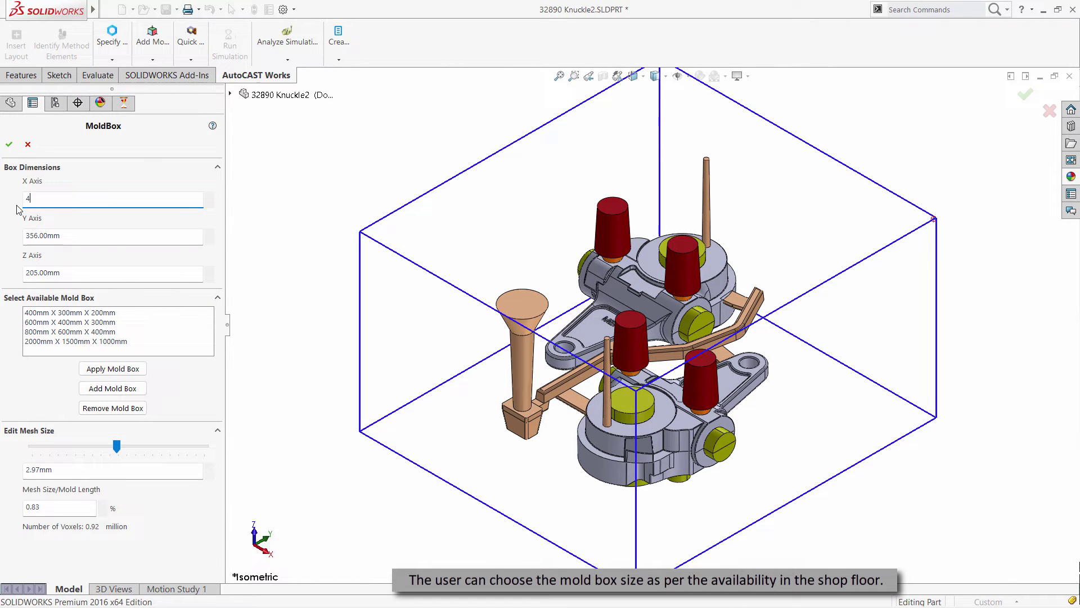
text(00)
key(Tab)
text(350)
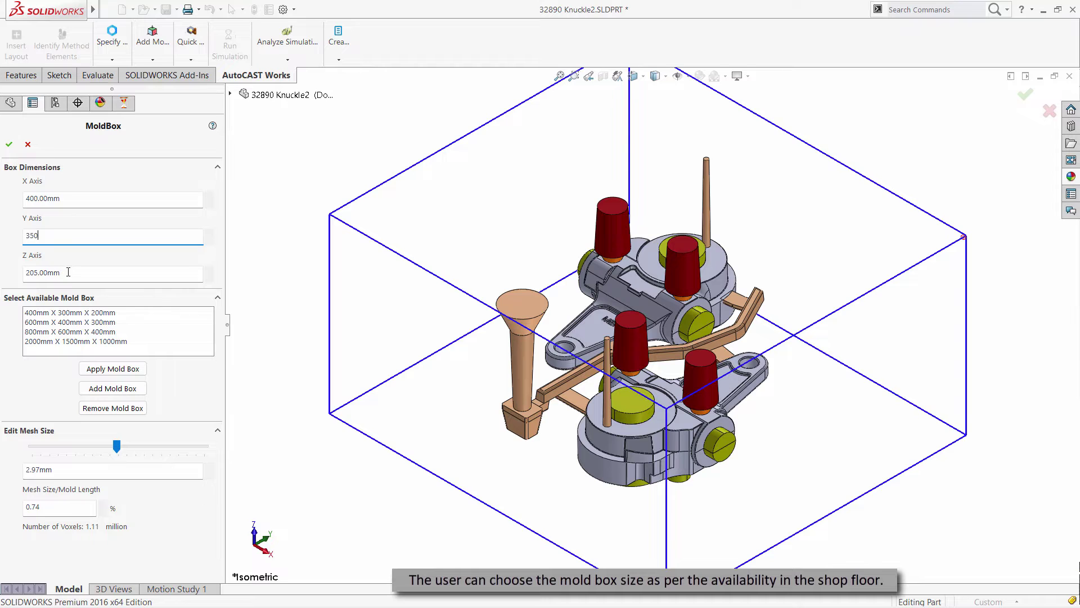
key(Tab)
text(200)
key(Return)
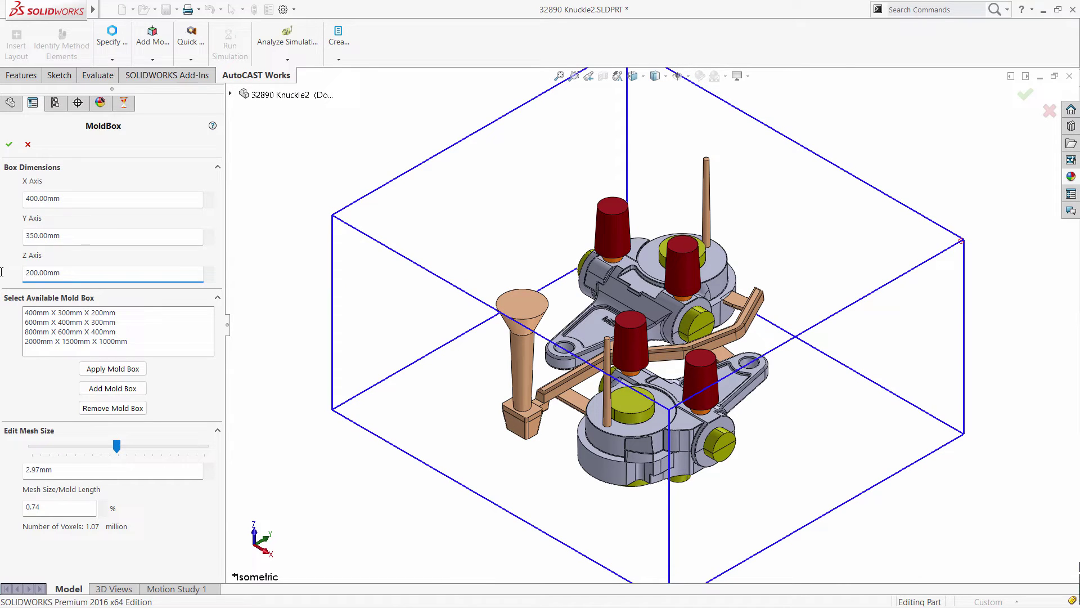
click(153, 59)
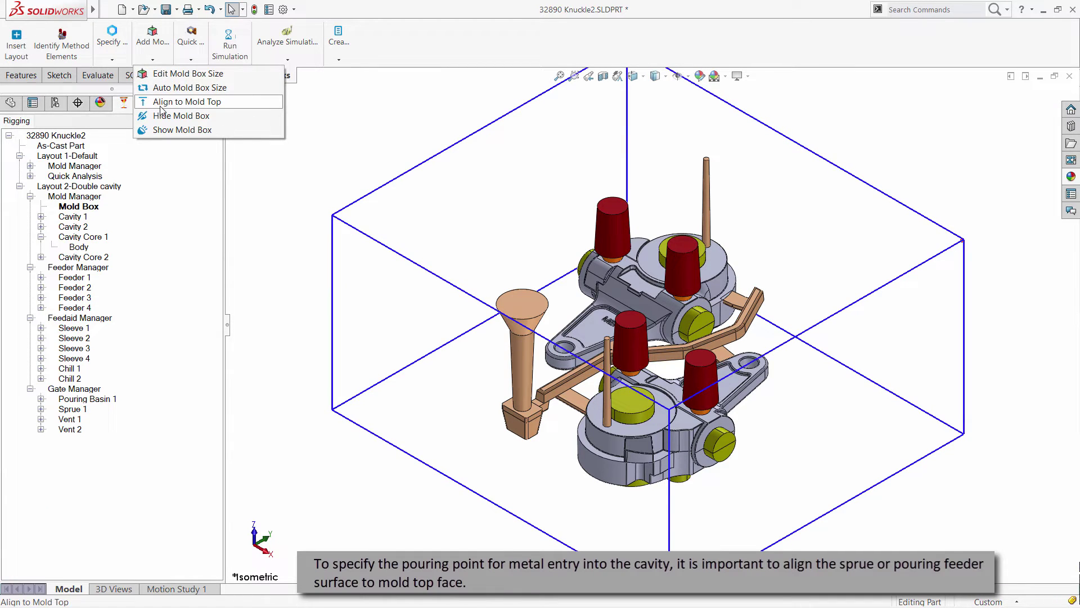
- Align the mold box top to the sprue's top face, then view the layout from the front
click(218, 108)
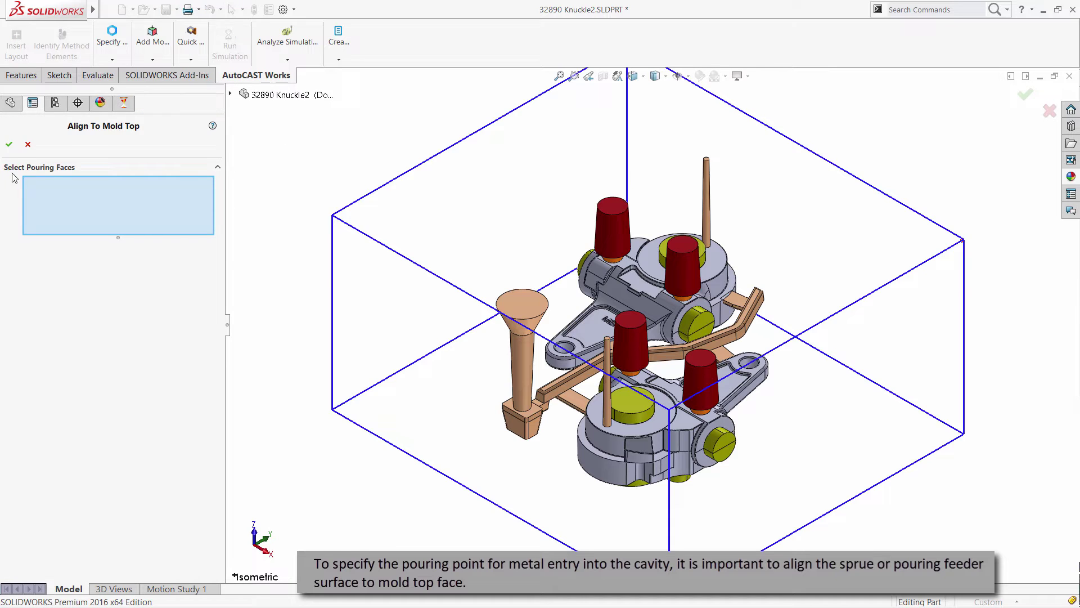
click(504, 306)
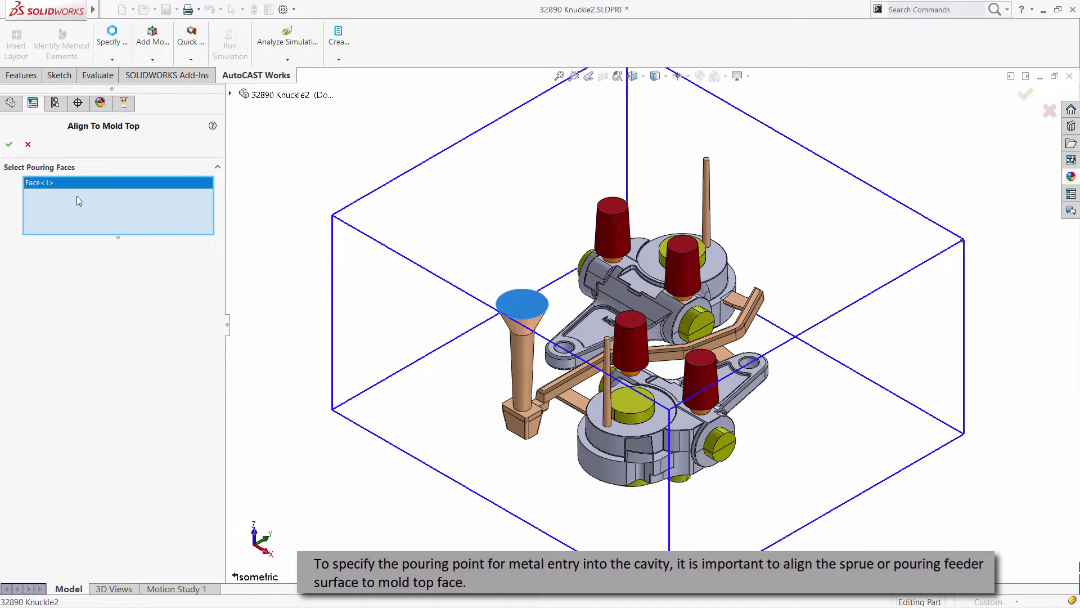
click(9, 145)
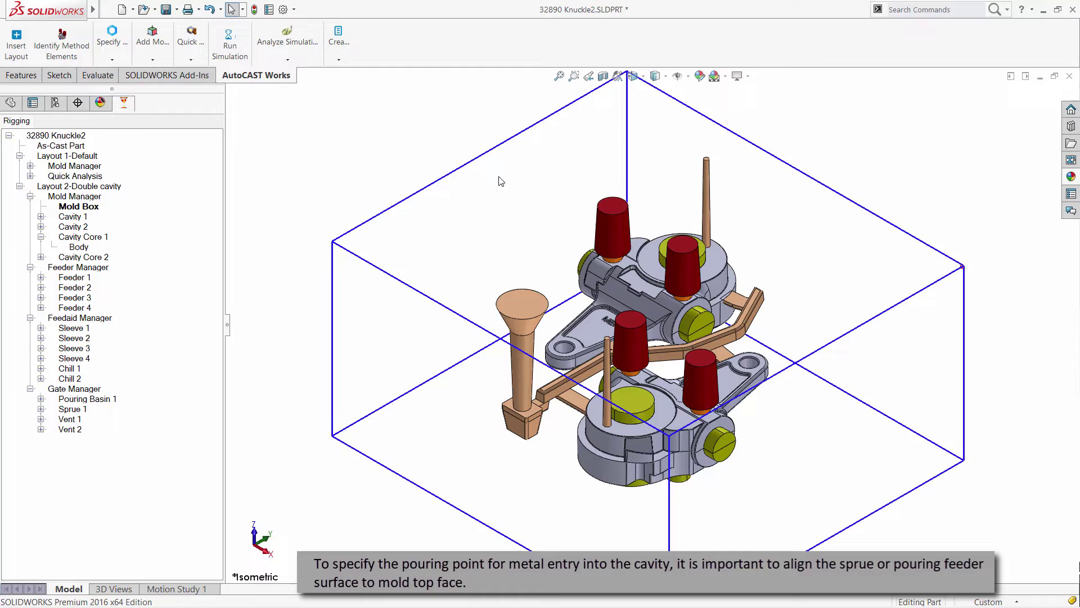
click(633, 76)
click(651, 128)
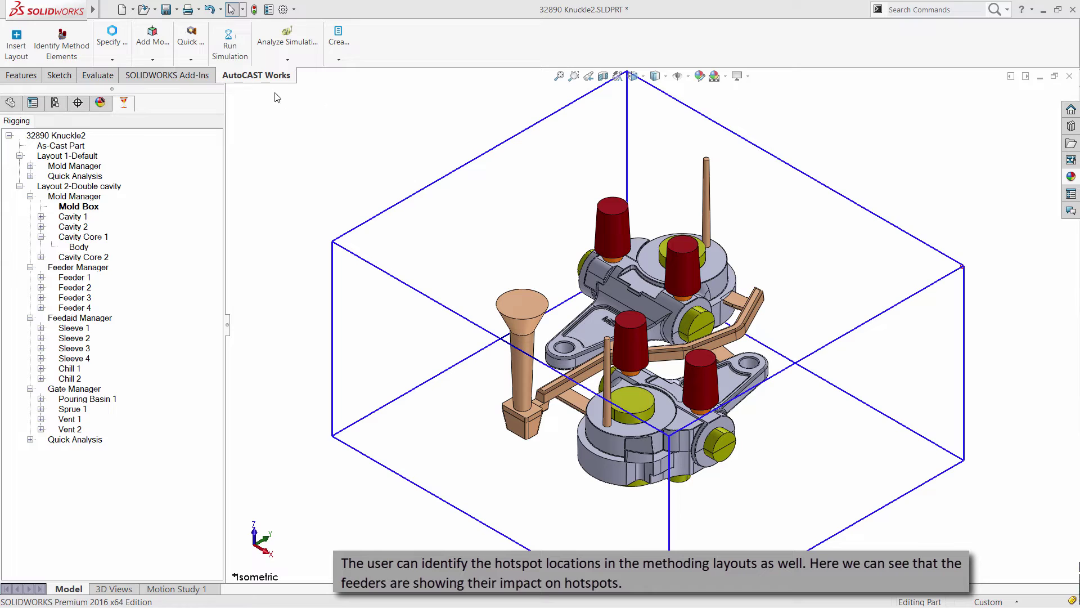
- Run a quick hotspot analysis and view the layout from the top
click(192, 40)
click(200, 71)
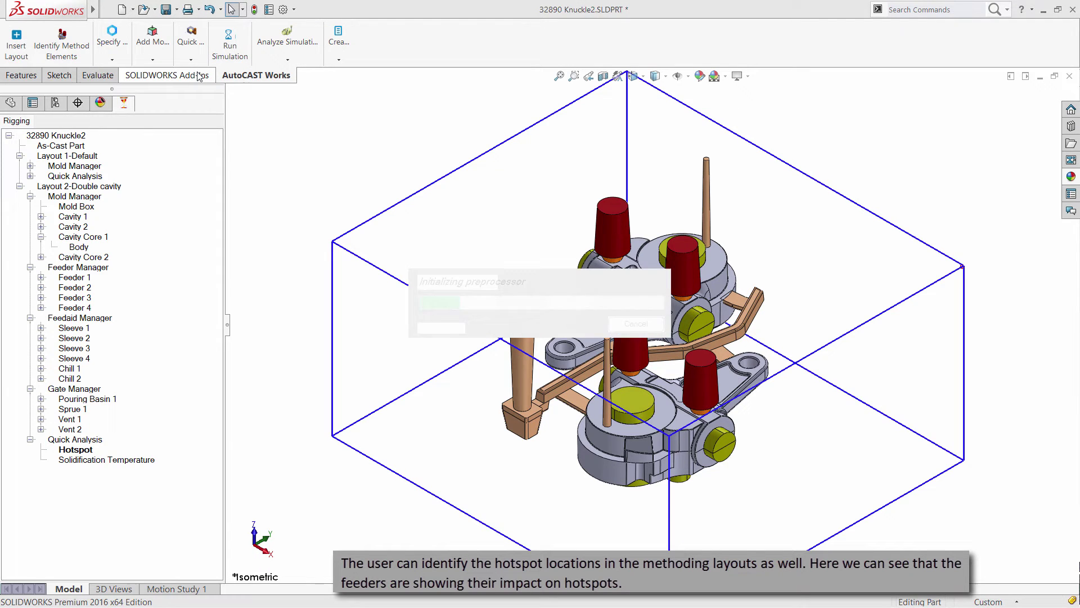
click(632, 77)
click(652, 112)
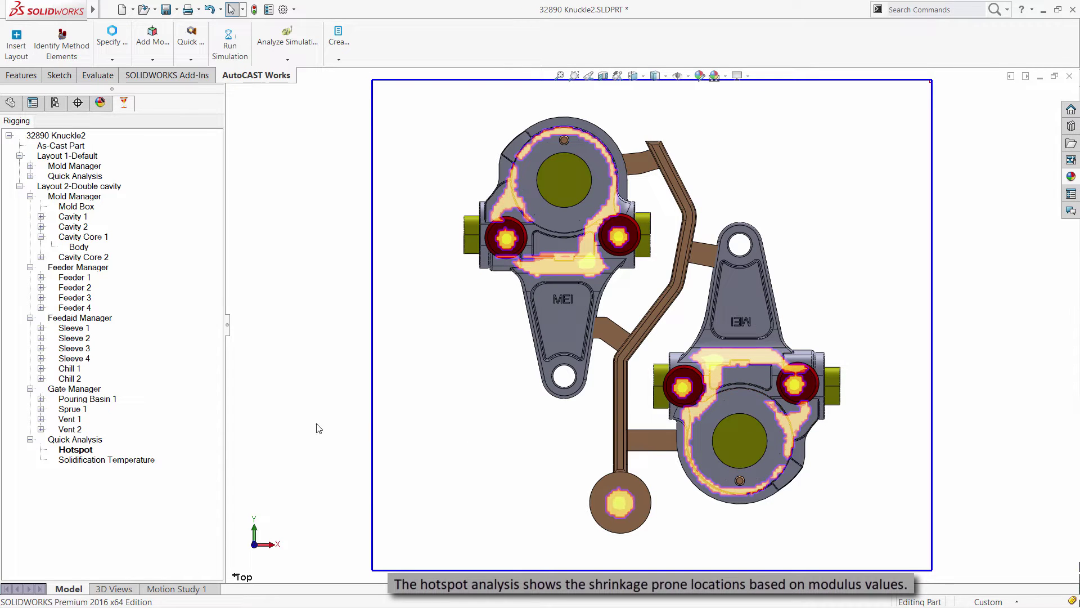
- Probe temperatures in a sectional Solidification Temperature analysis, then start Run Simulation
click(140, 461)
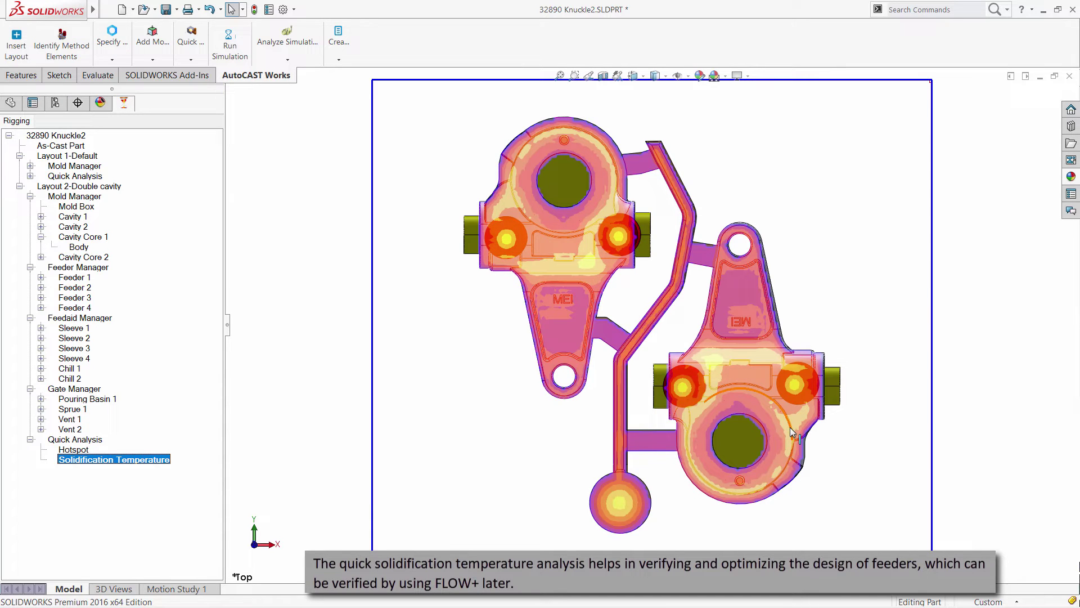
right_click(136, 463)
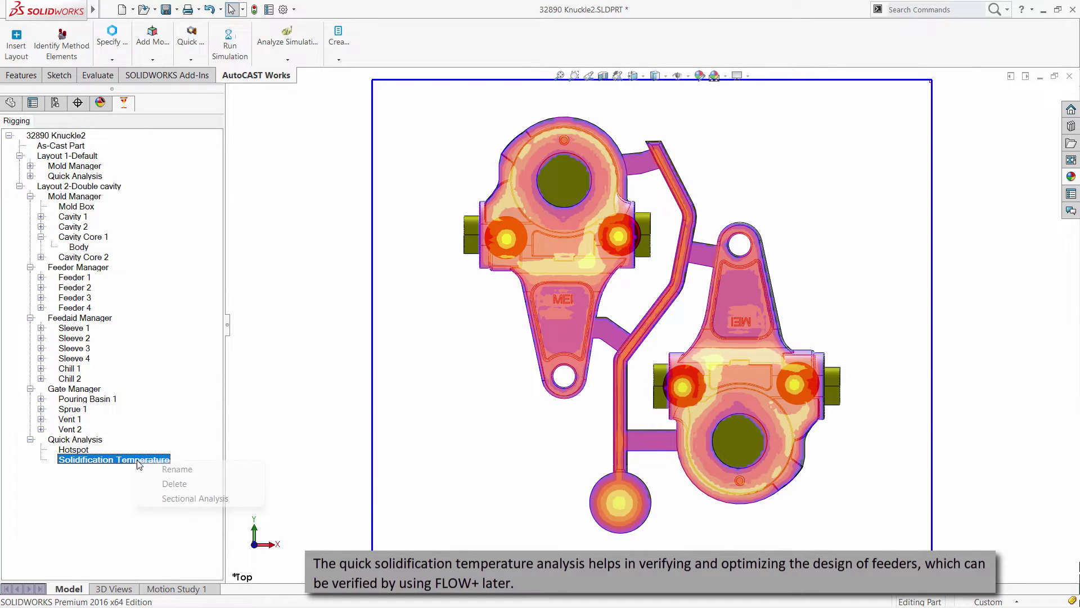
click(178, 499)
drag(75, 217, 13, 218)
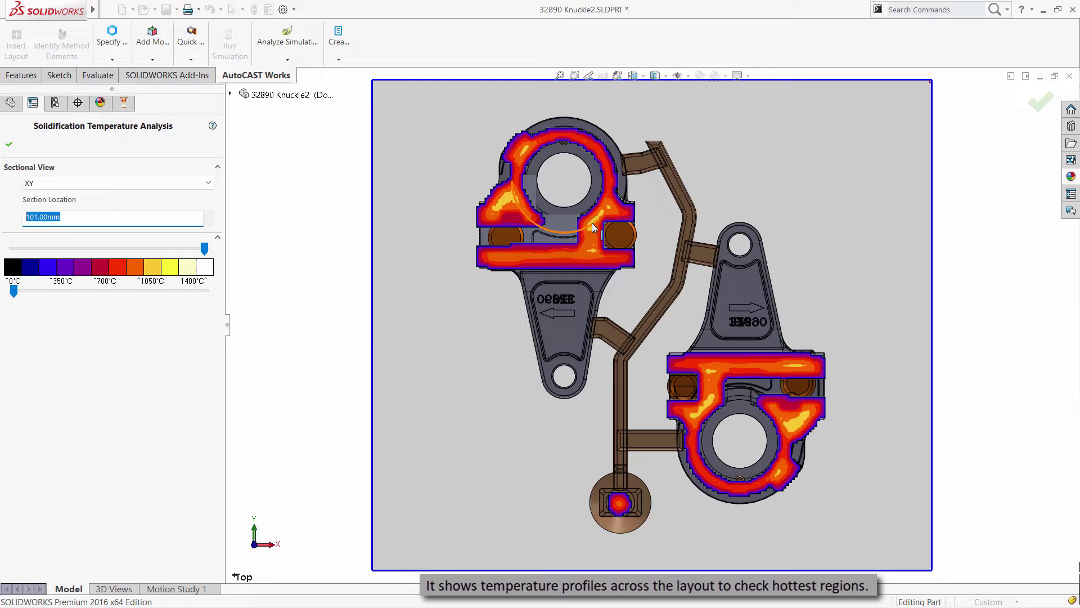
click(776, 422)
click(795, 423)
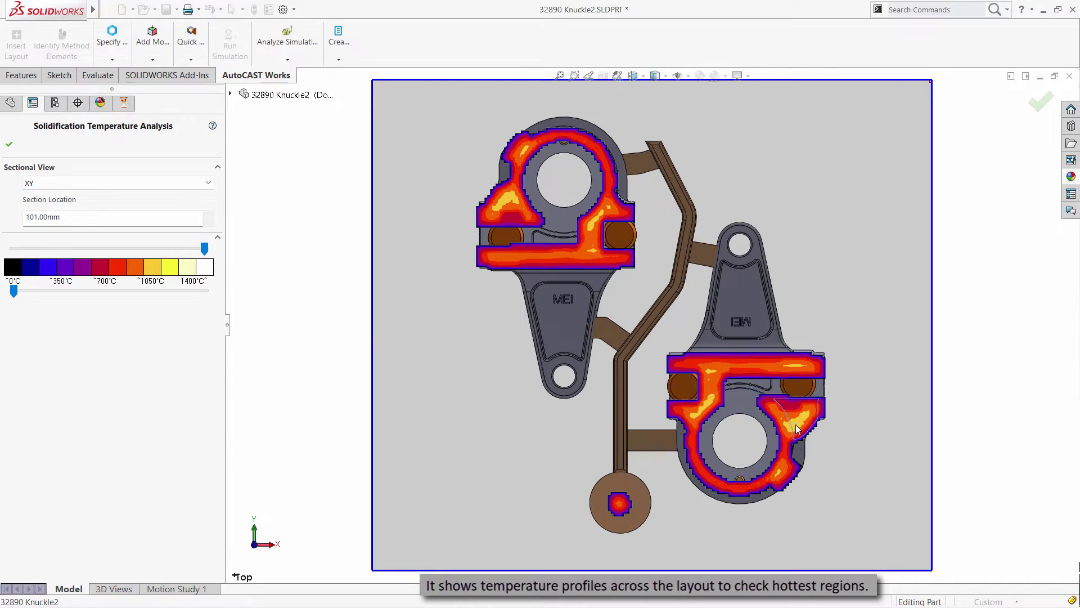
click(10, 146)
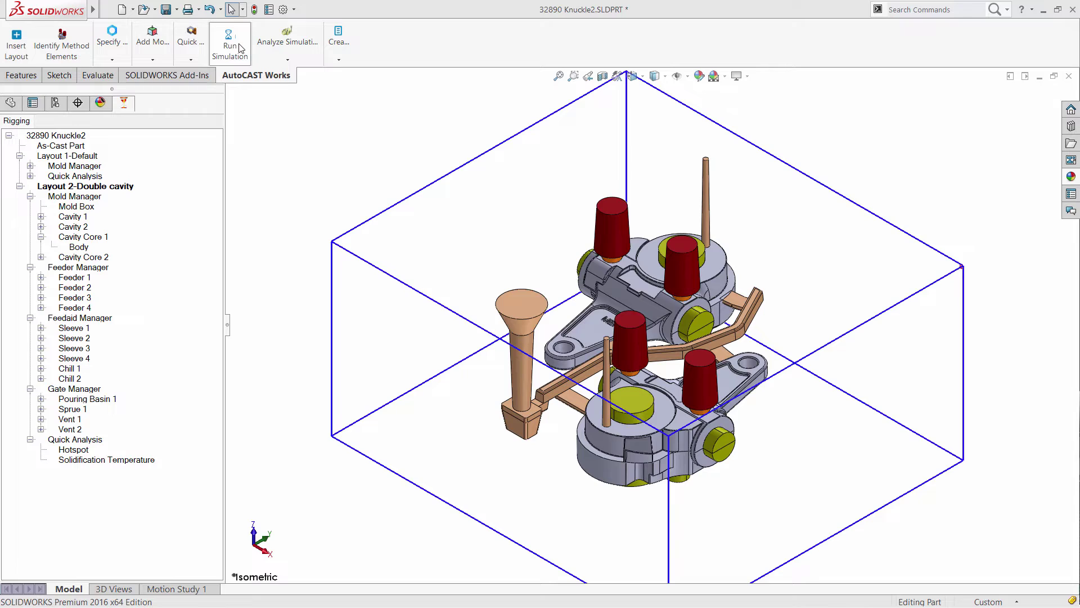
click(240, 48)
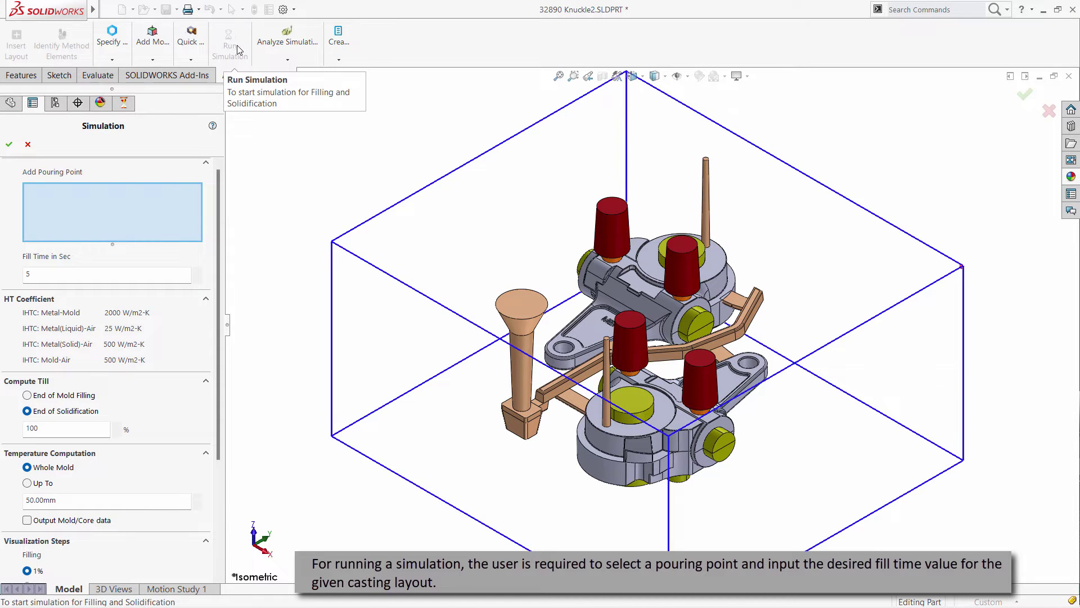
- Simulate with the sprue top face as pouring point, 12 s fill time and mold/core data output
click(513, 306)
drag(60, 278, 19, 278)
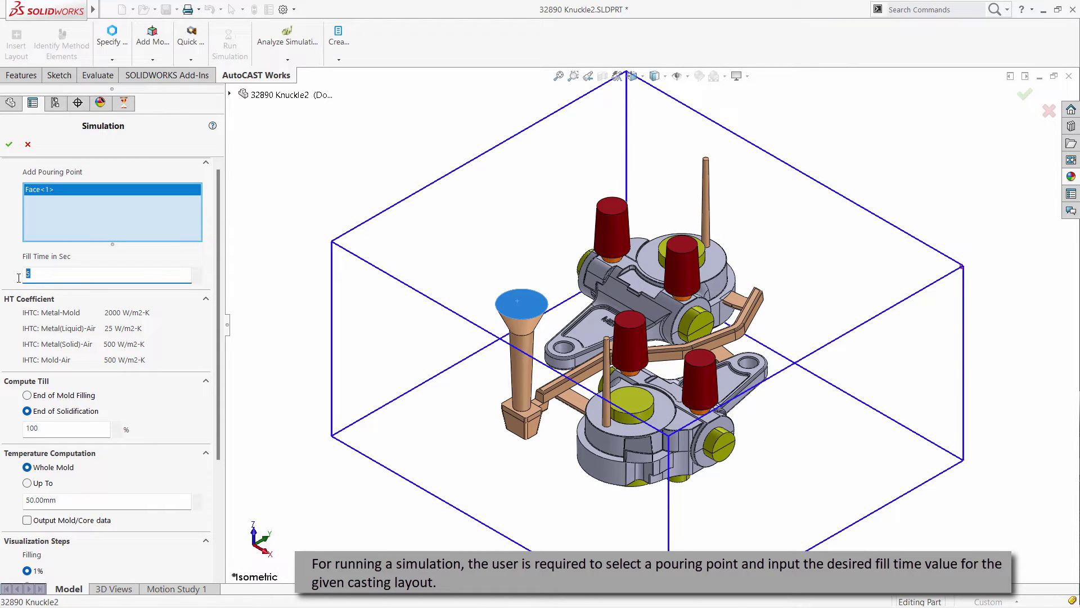
scroll(201, 291, down, 5)
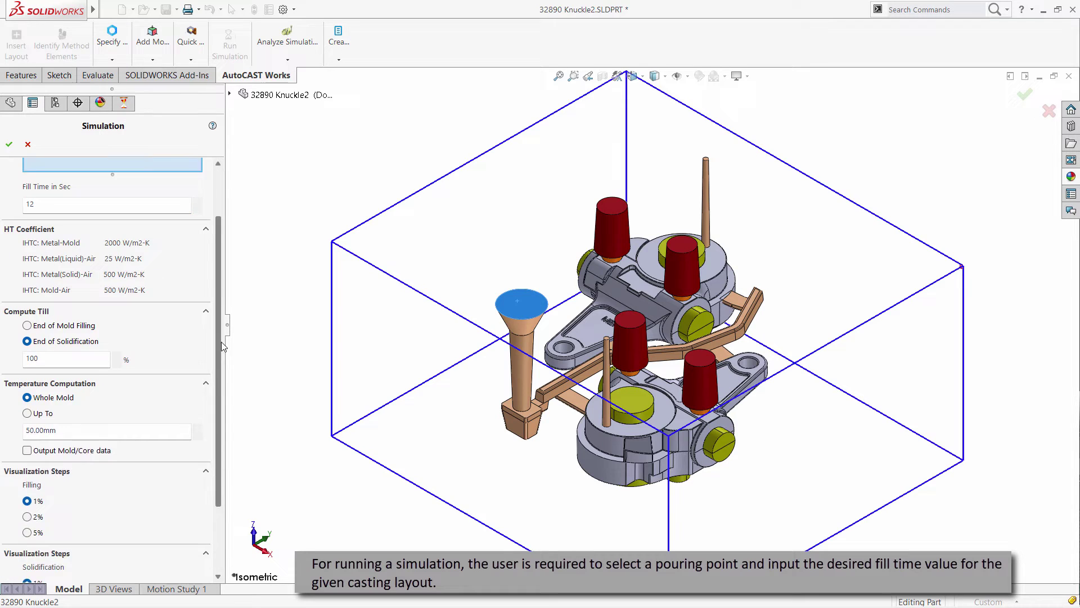
click(107, 550)
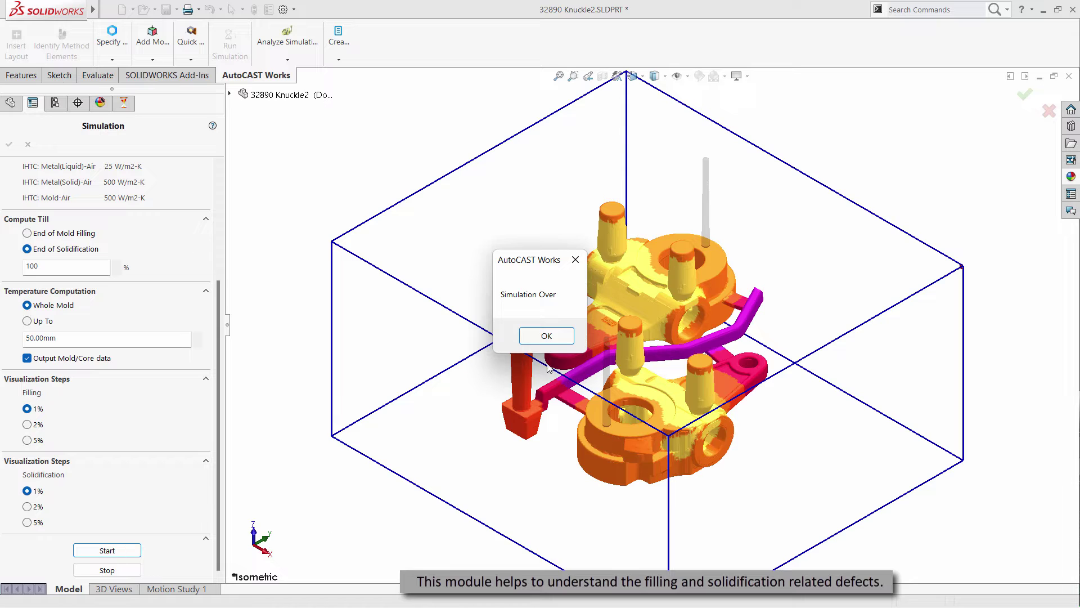
click(557, 340)
- Open Filling Analysis and play the animation through to 100% filled at 12.06 s
click(7, 145)
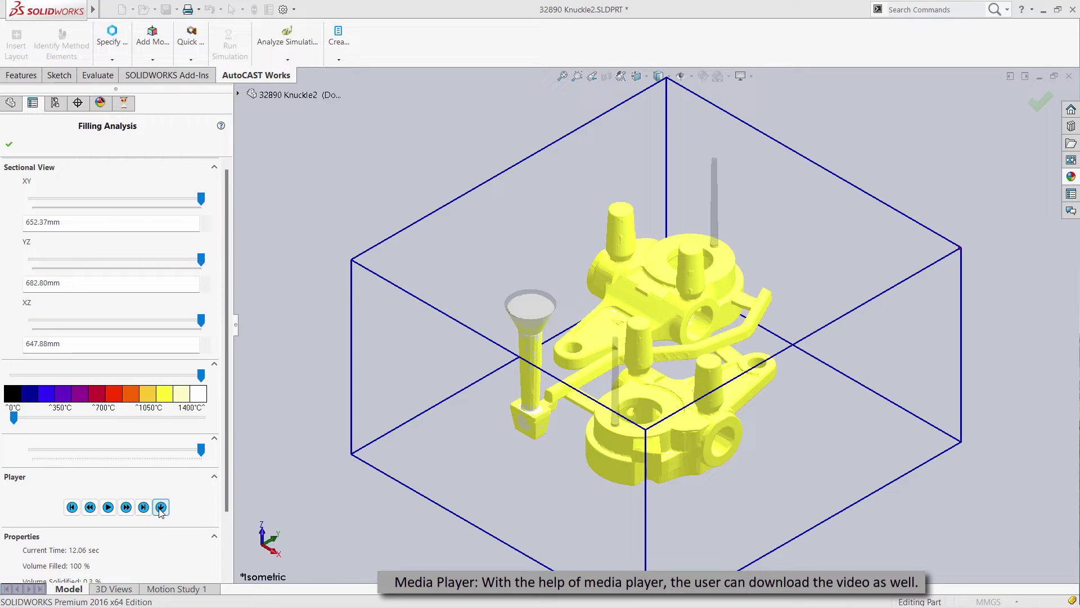
click(108, 507)
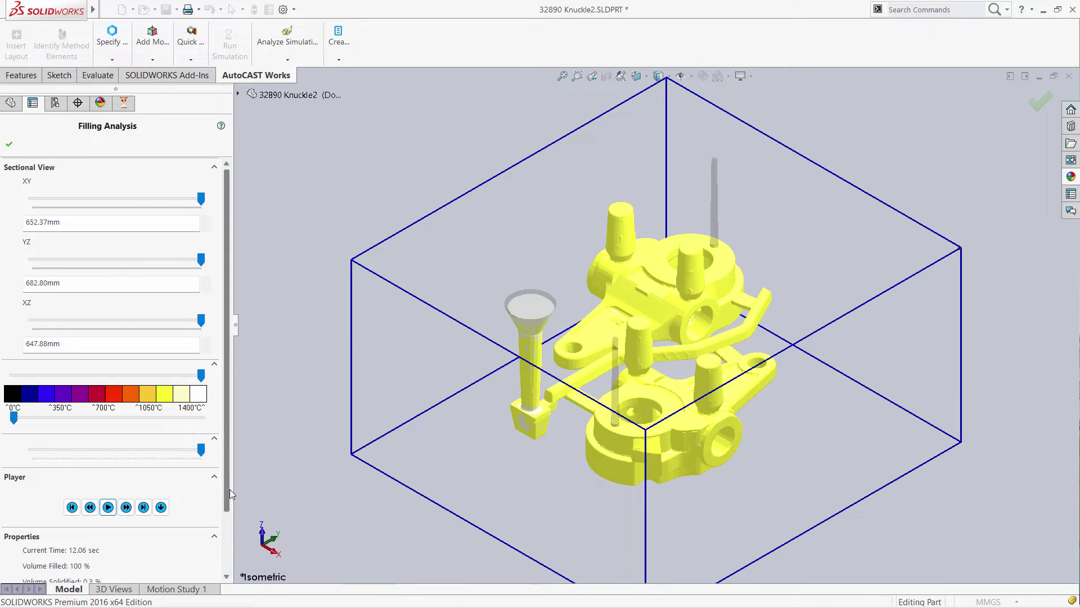
drag(229, 488, 228, 553)
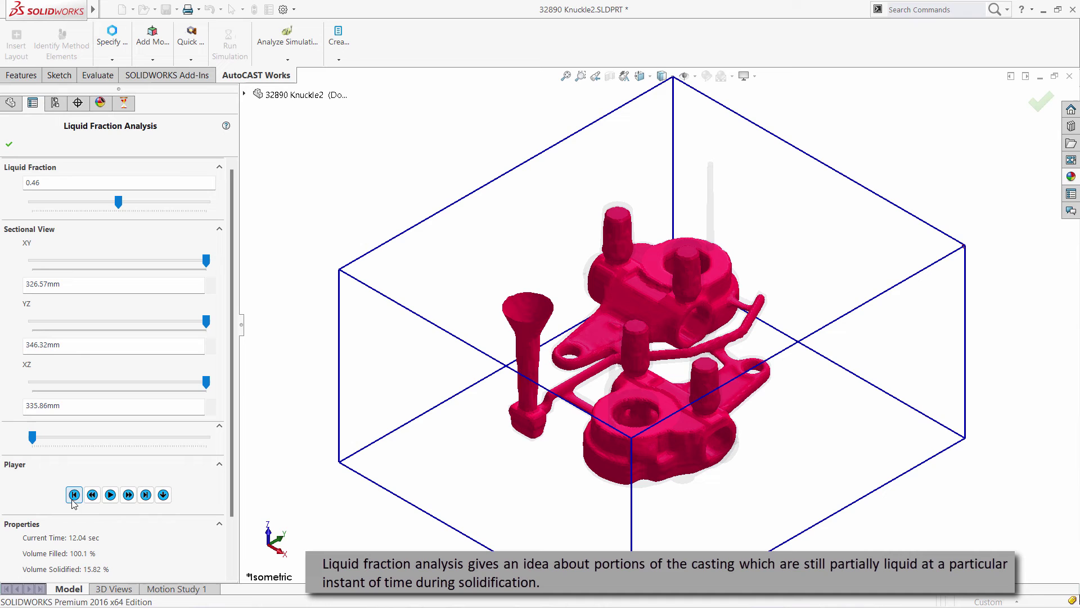
- From the top view, drag the liquid fraction time slider to watch the liquid region shrink
click(662, 76)
click(659, 107)
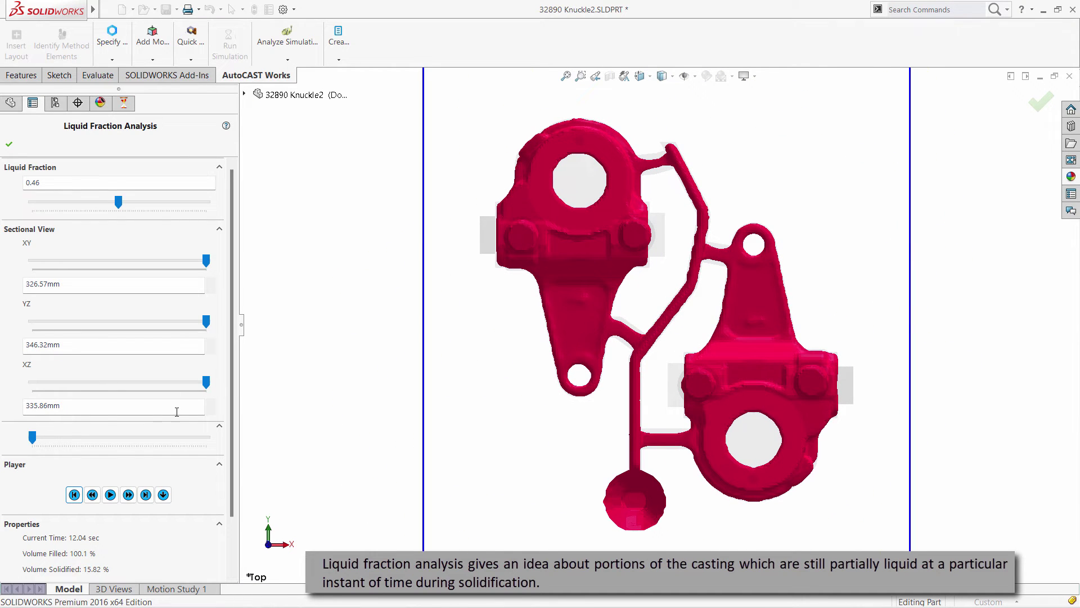
drag(40, 444, 207, 444)
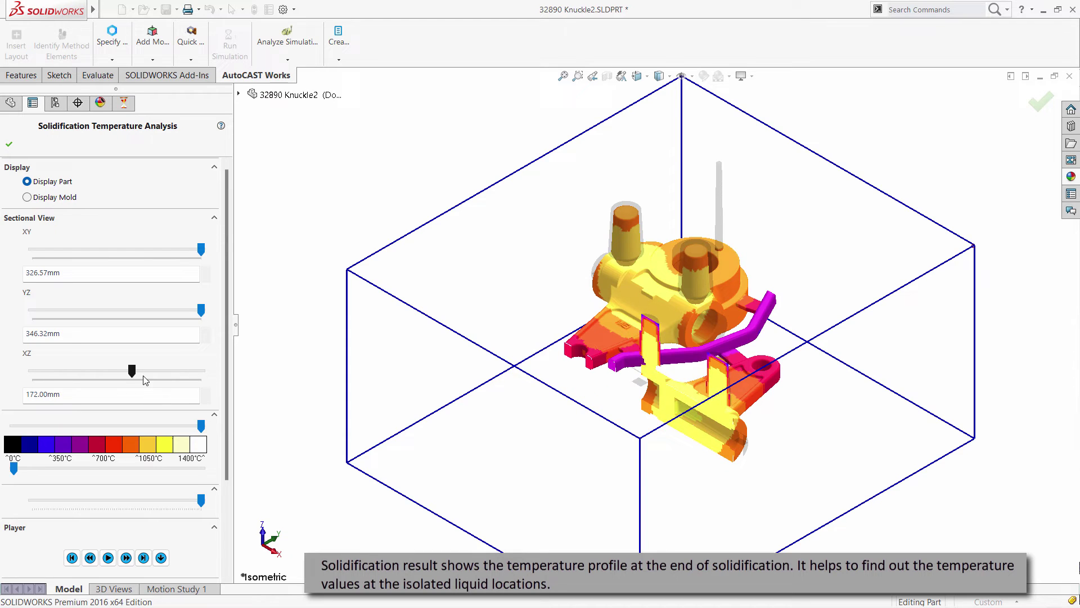
- Read casting temperatures at several points on the sectioned castings from the front
click(638, 78)
click(656, 130)
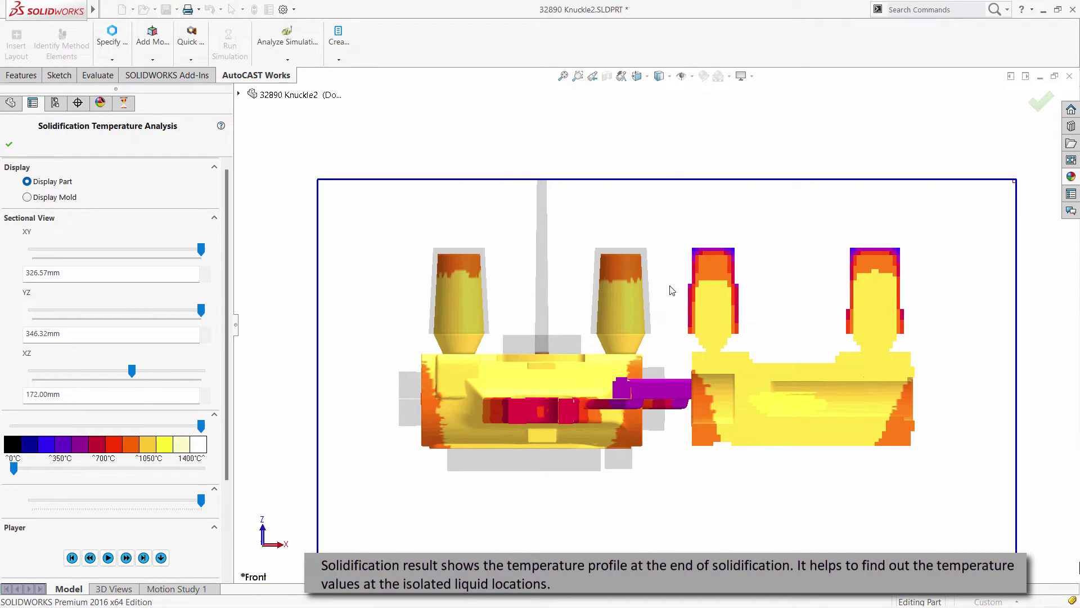
mouse_move(760, 403)
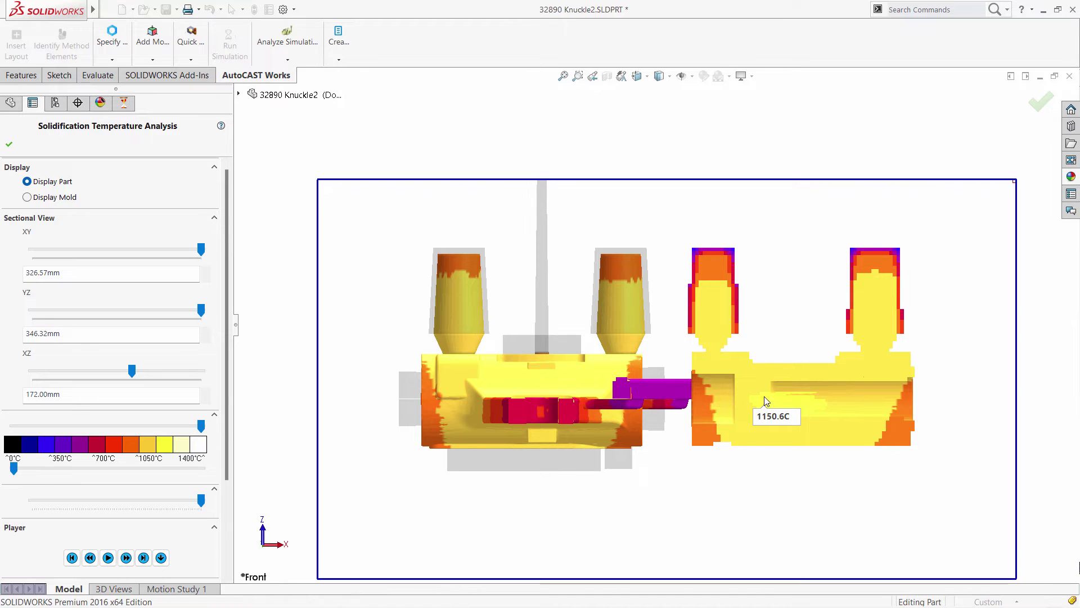
mouse_move(737, 372)
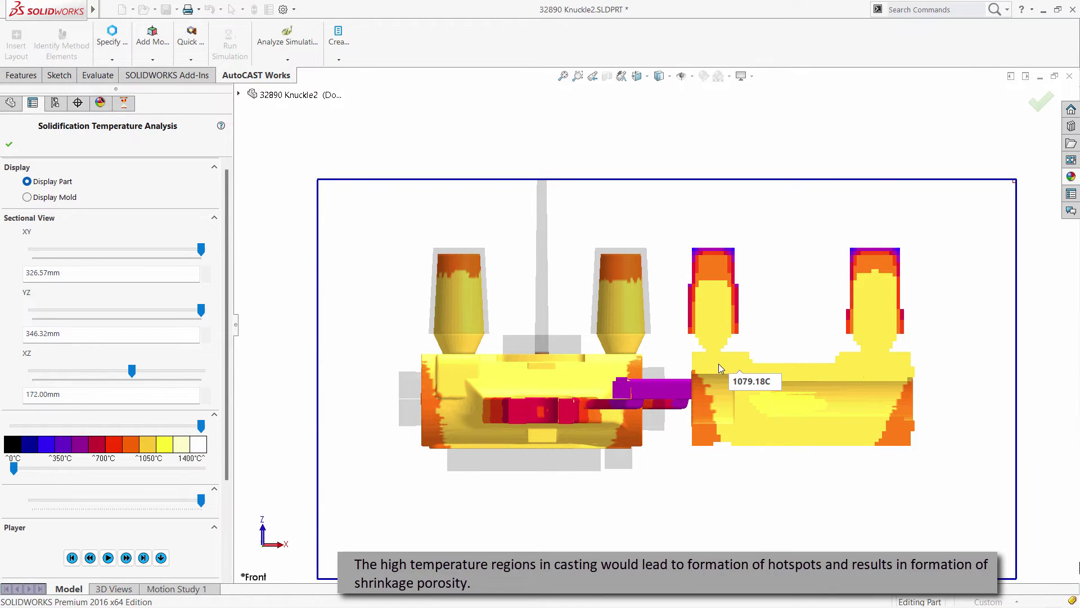
mouse_move(718, 347)
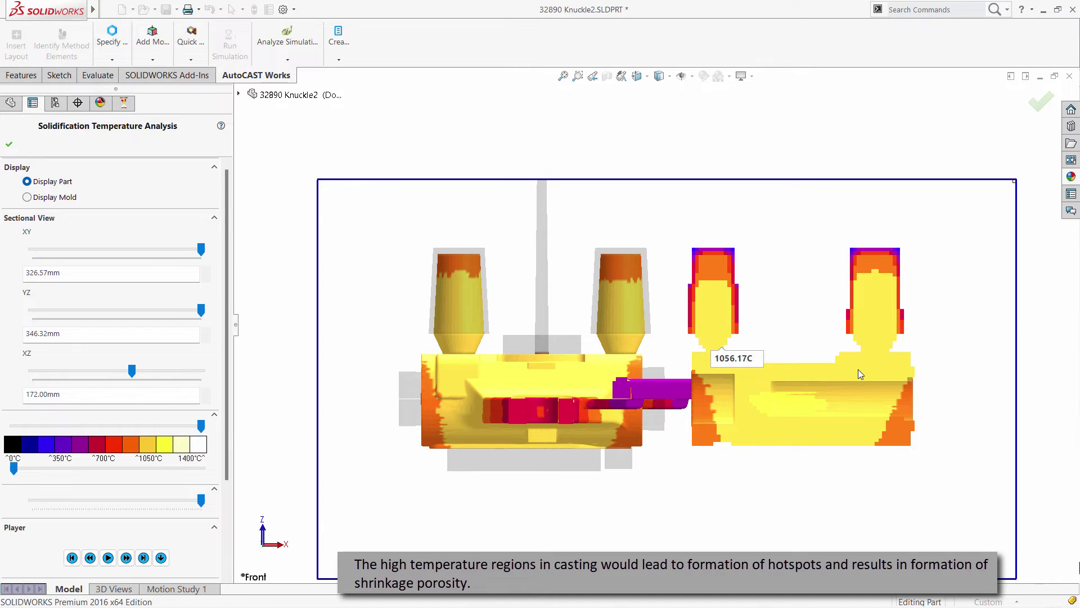
mouse_move(875, 312)
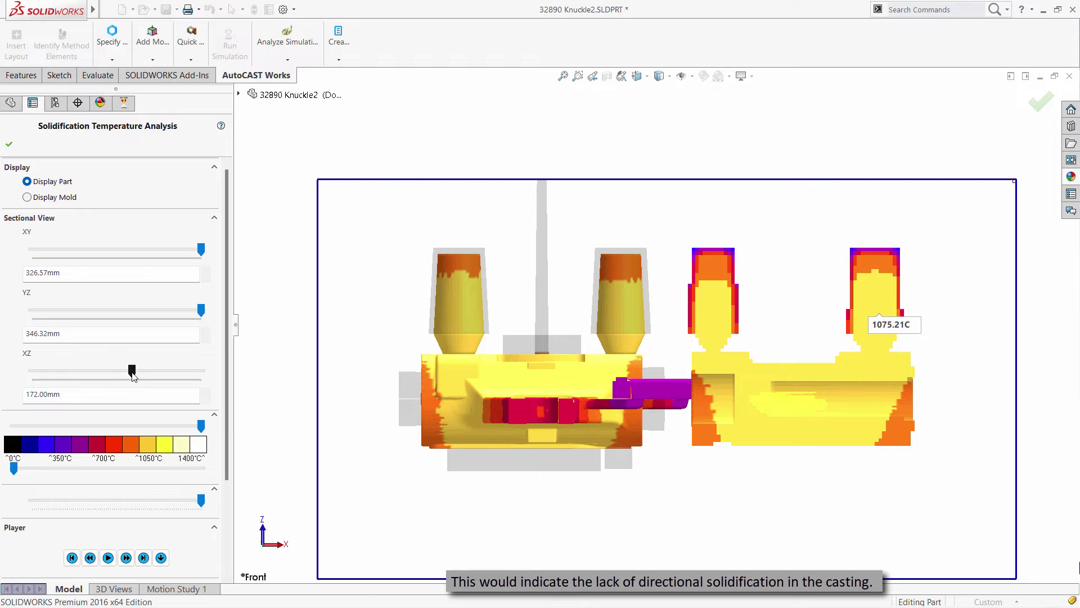
- Clear the XZ section and show mold temperatures on an XY section at 218.01 mm from above
drag(132, 372, 228, 370)
click(681, 76)
click(700, 108)
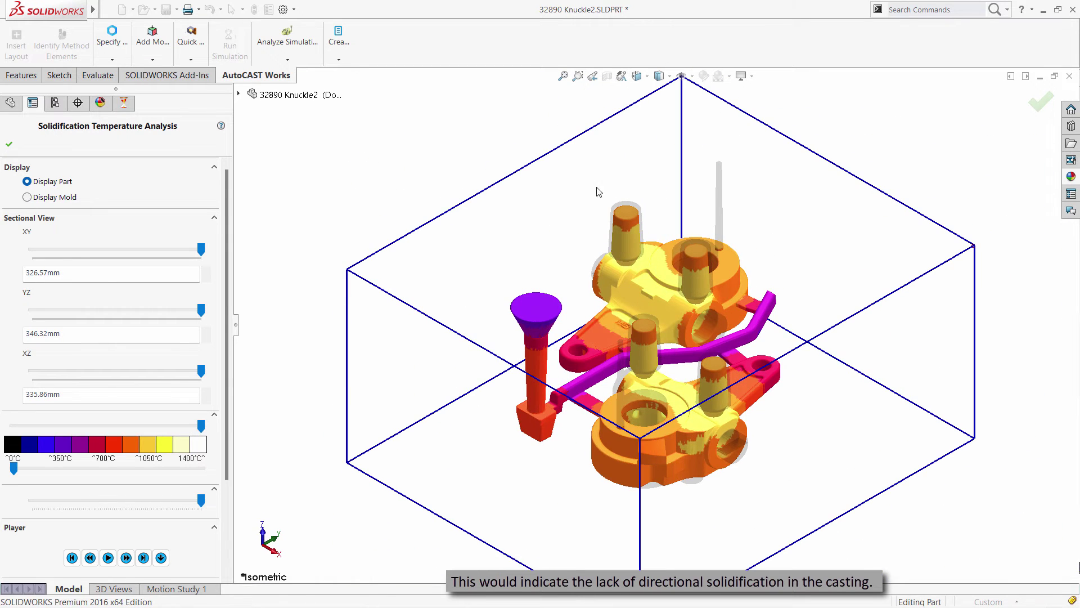
click(28, 198)
drag(200, 249, 111, 254)
click(682, 76)
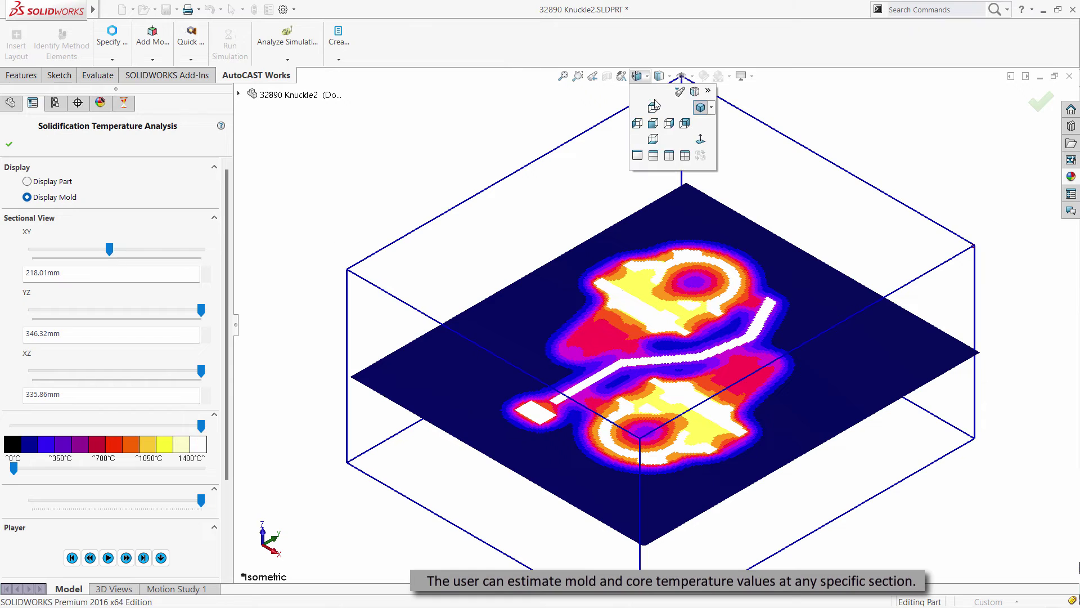
click(657, 142)
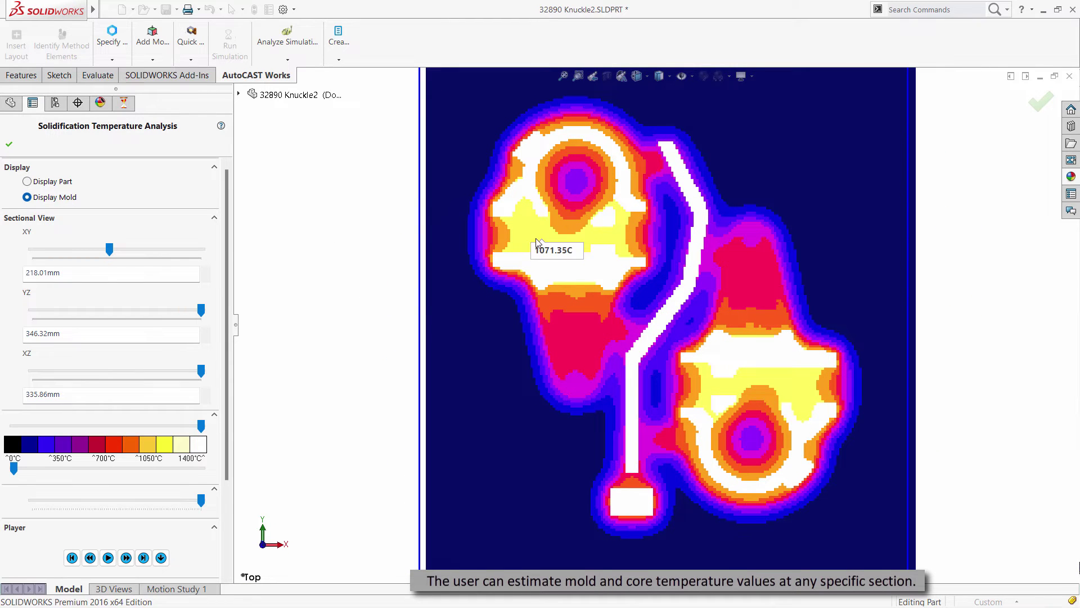
mouse_move(505, 242)
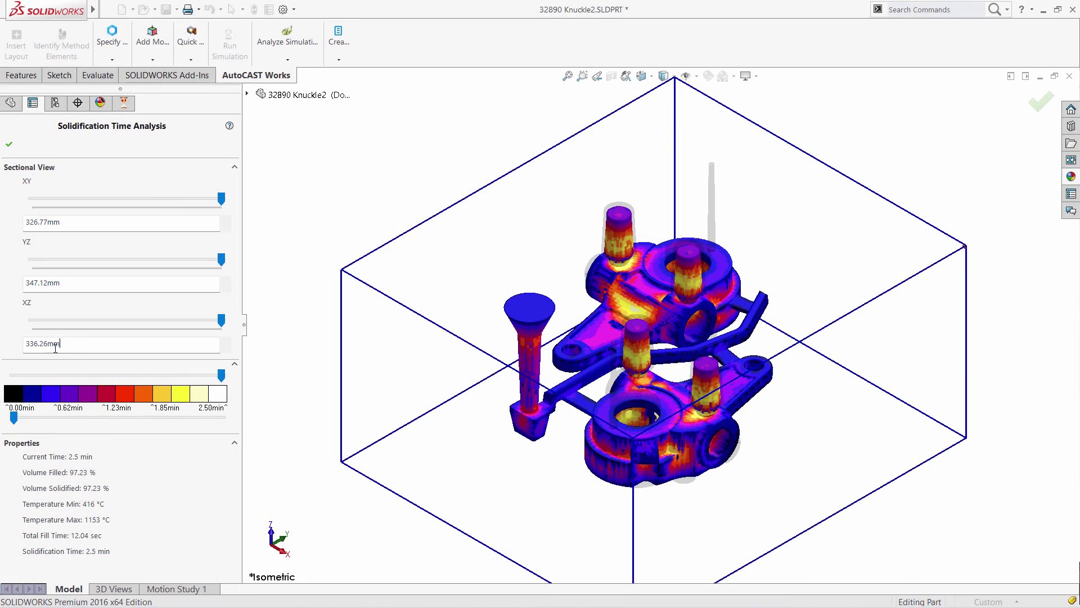
- Section at XZ 173 mm and read right-cavity times: 149.77 s casting, 145.65 s feeder
double_click(55, 348)
text(173)
key(Return)
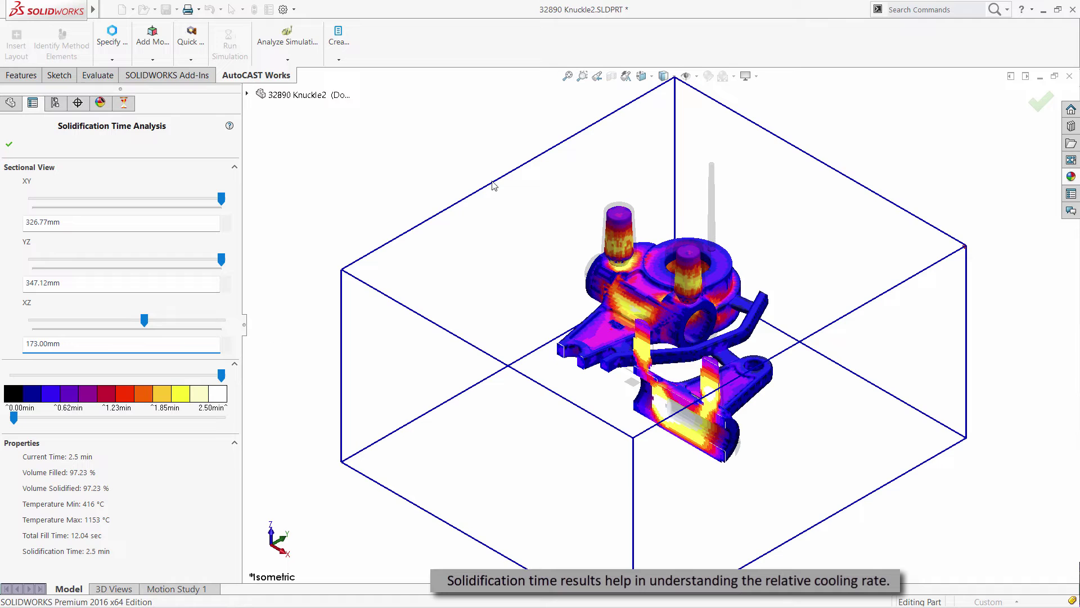
click(641, 76)
click(658, 140)
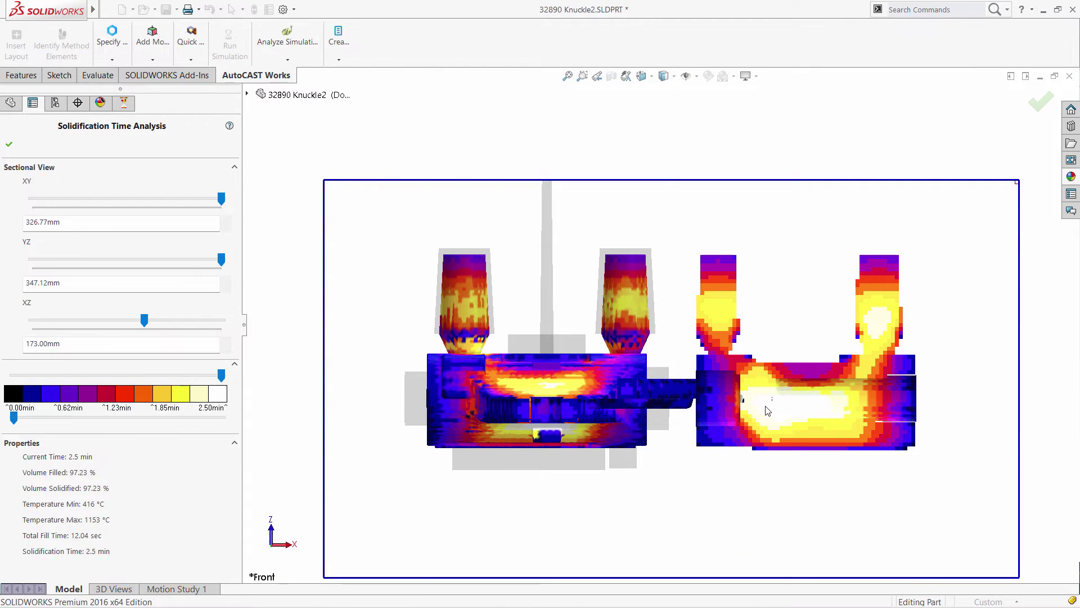
mouse_move(764, 410)
mouse_move(762, 386)
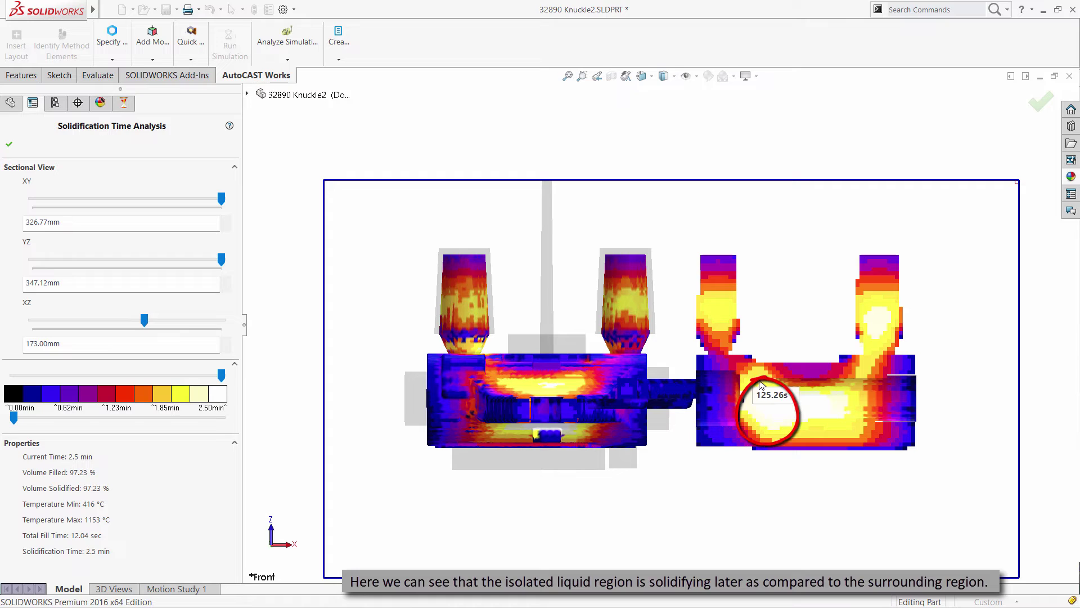
mouse_move(720, 350)
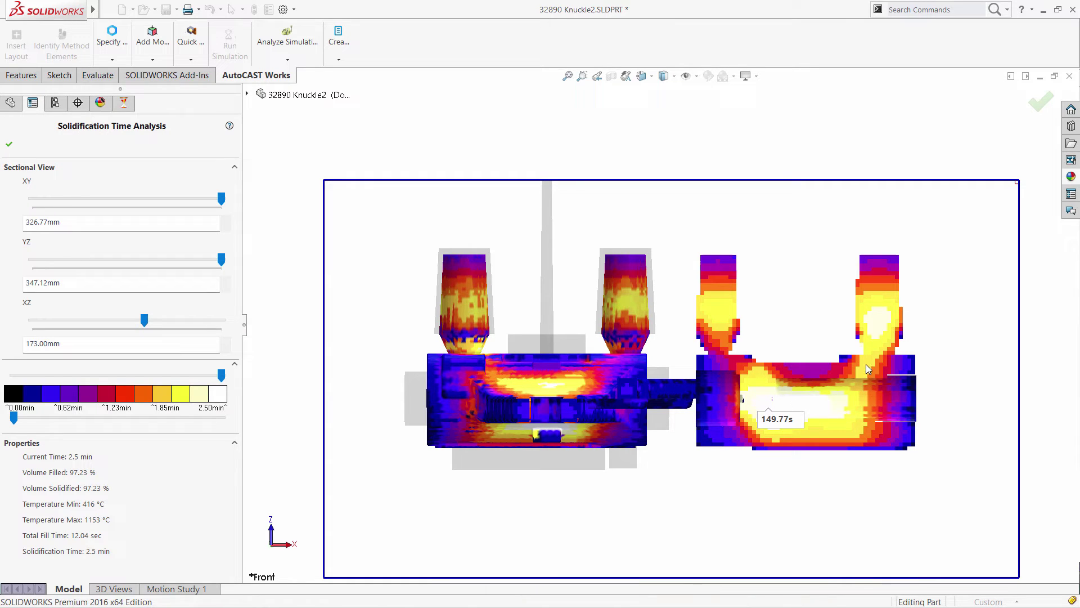
mouse_move(869, 365)
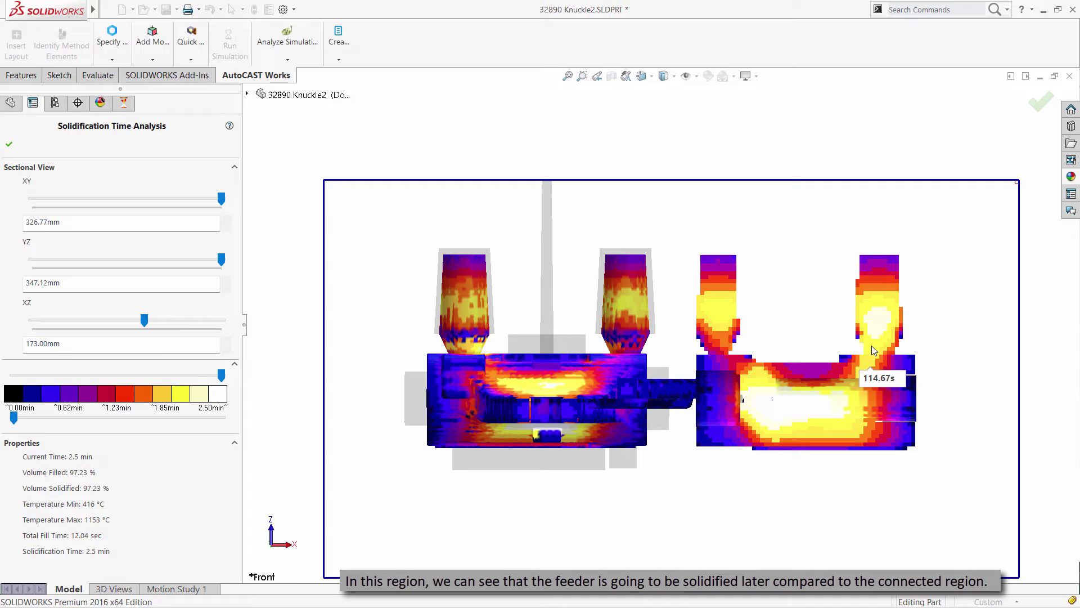
mouse_move(879, 330)
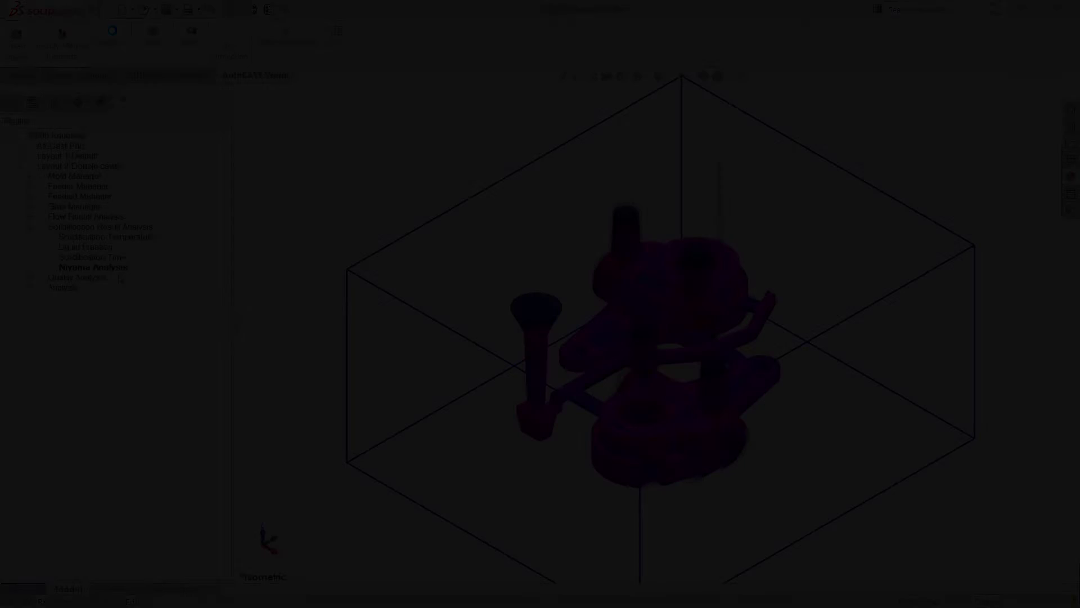
- Run the Niyama analysis, then view an XZ section from the front to locate the low-Niyama shrinkage spot
right_click(121, 269)
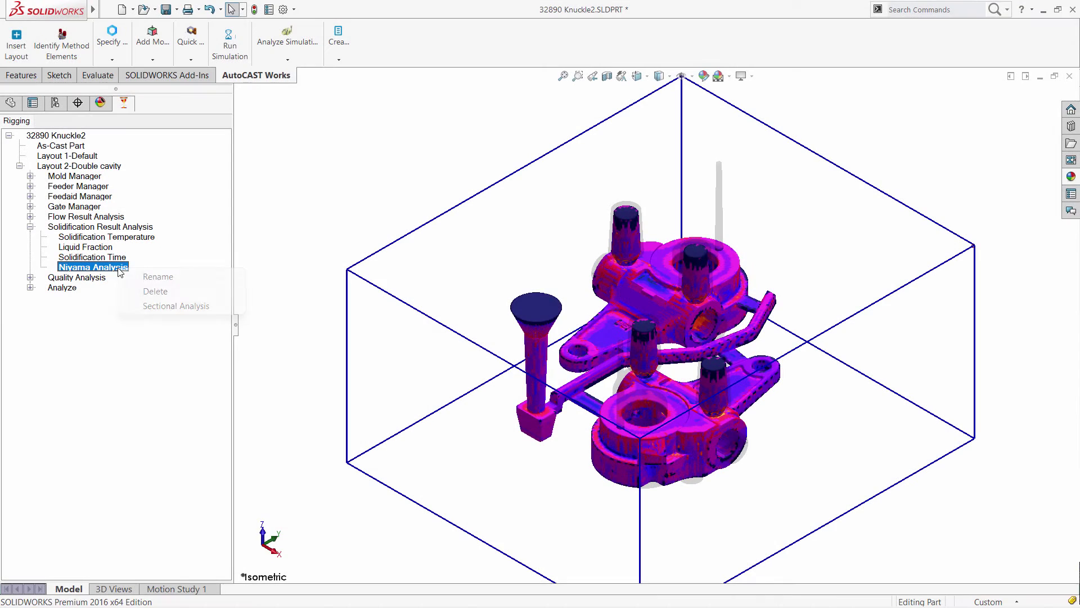
click(158, 307)
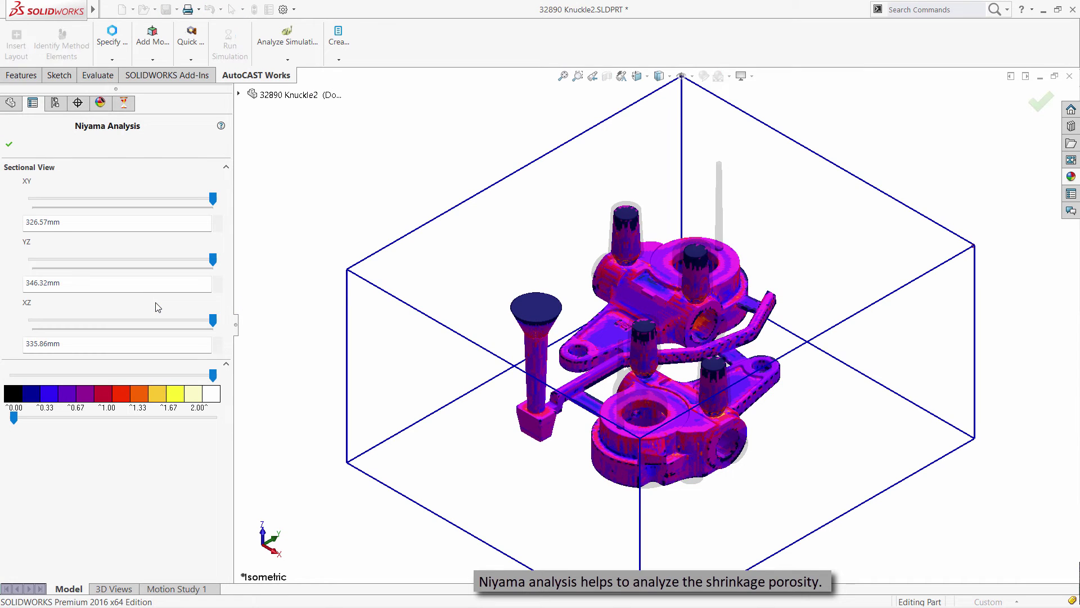
drag(213, 320, 141, 324)
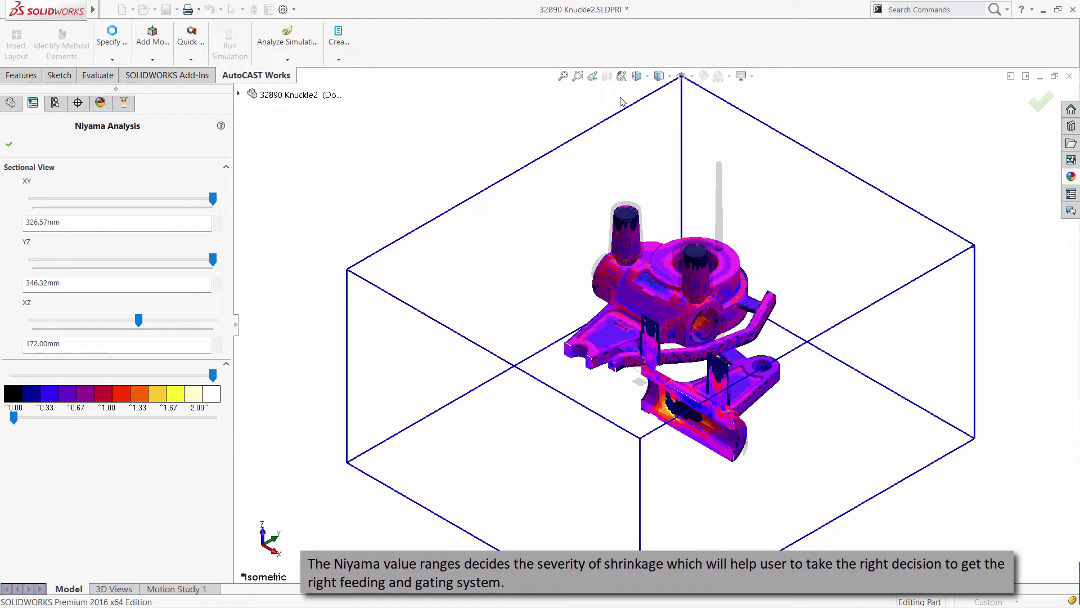
click(637, 77)
click(652, 123)
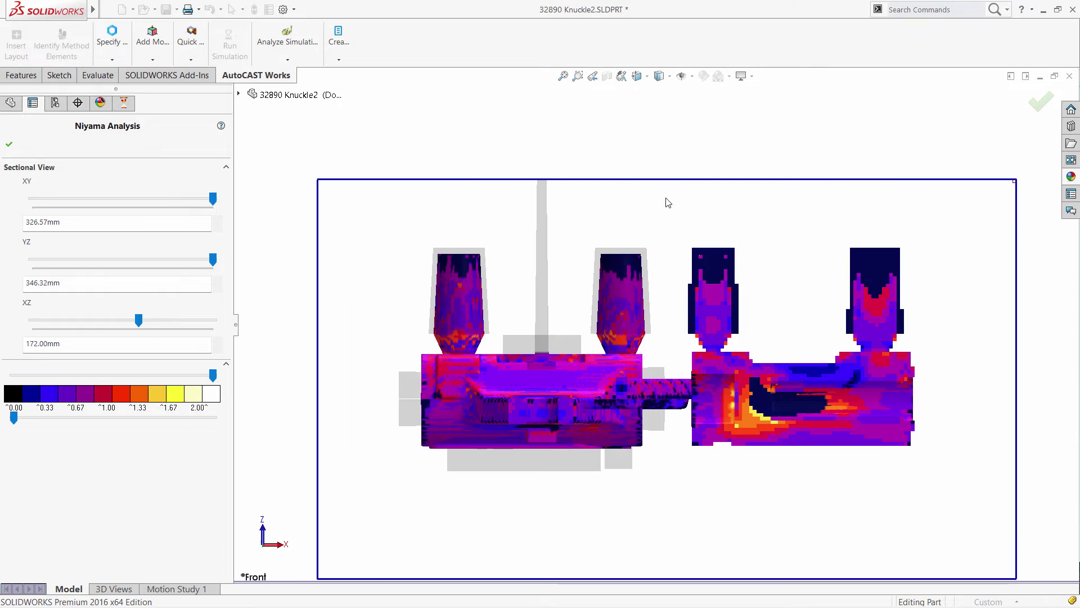
mouse_move(759, 399)
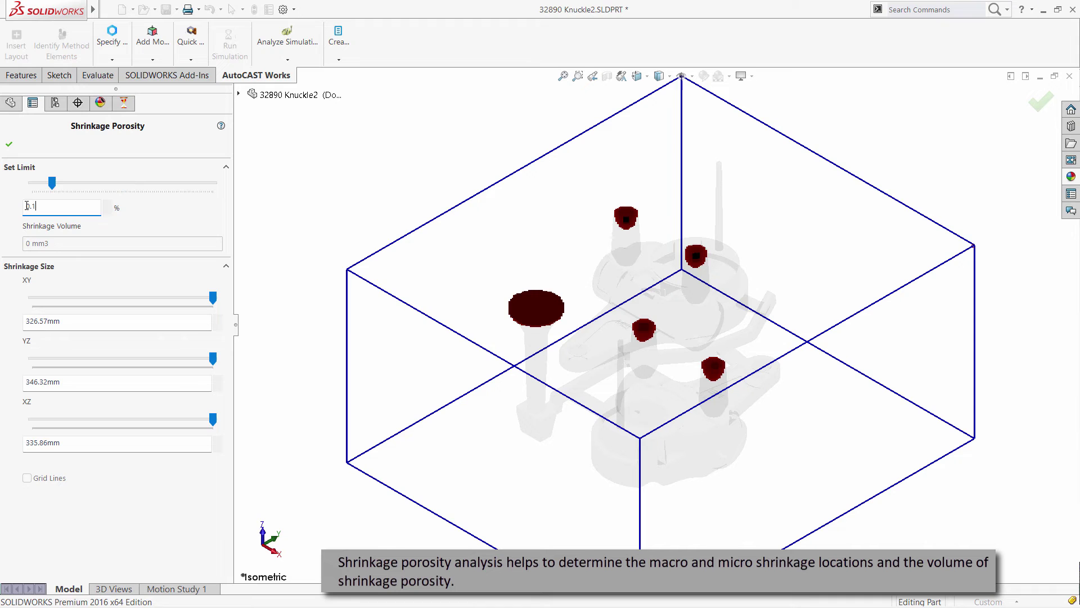
- From the top view, lower the shrinkage porosity Set Limit to 0.03
click(681, 75)
click(652, 107)
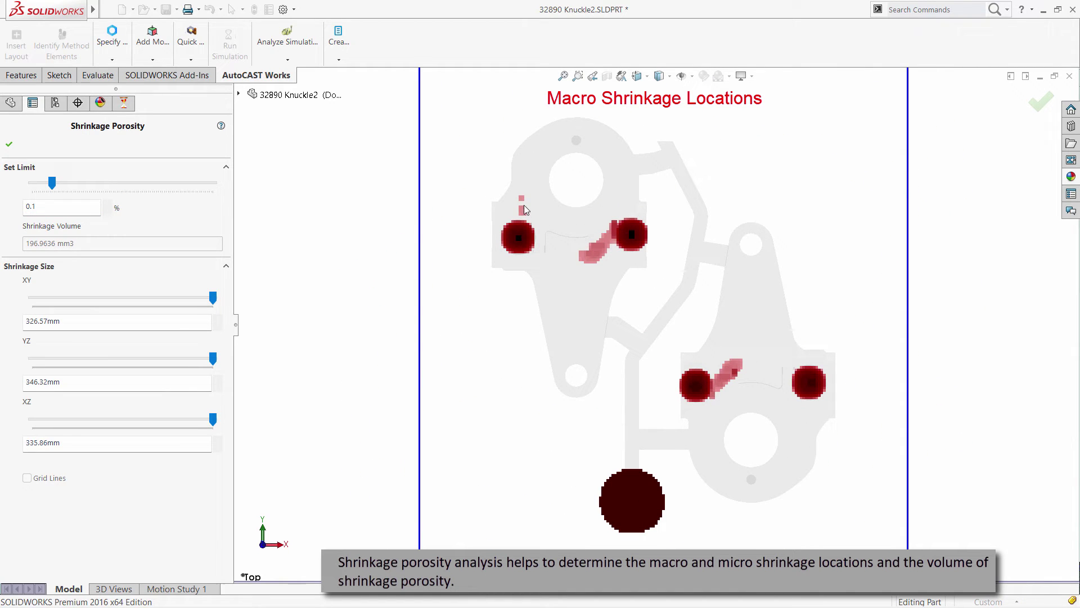
drag(65, 210, 24, 206)
text(0.03)
key(Return)
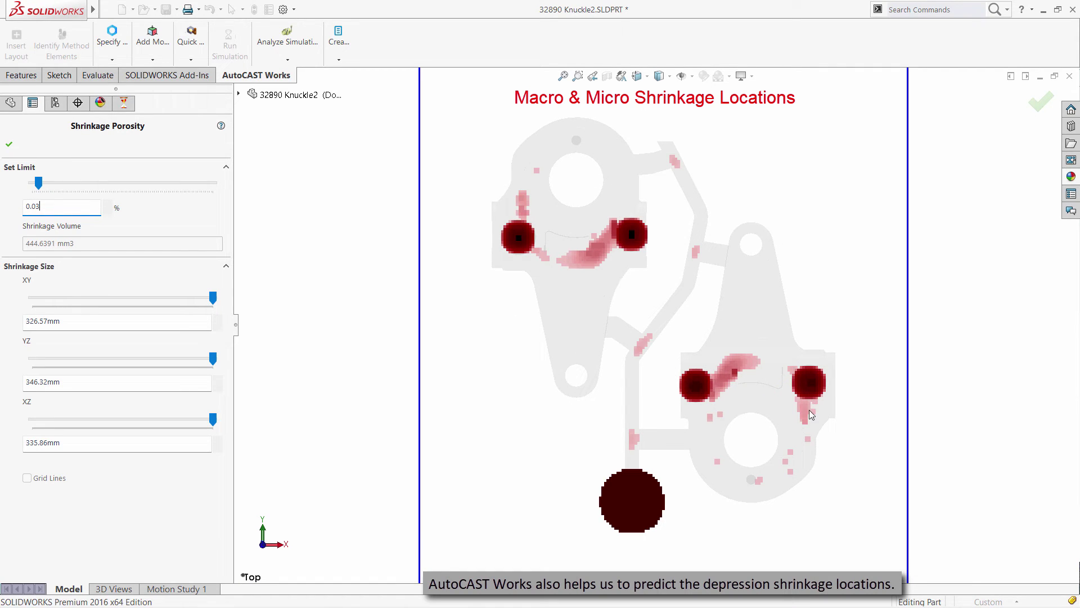
- Section the shrinkage result at 169.05mm with grid lines and view it from the front
click(636, 76)
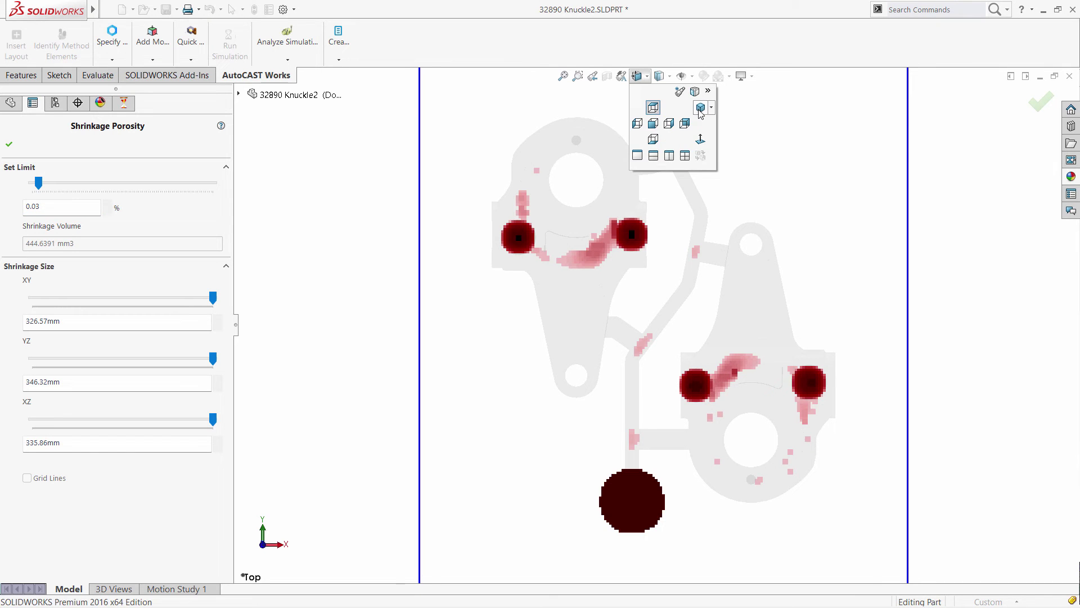
click(701, 110)
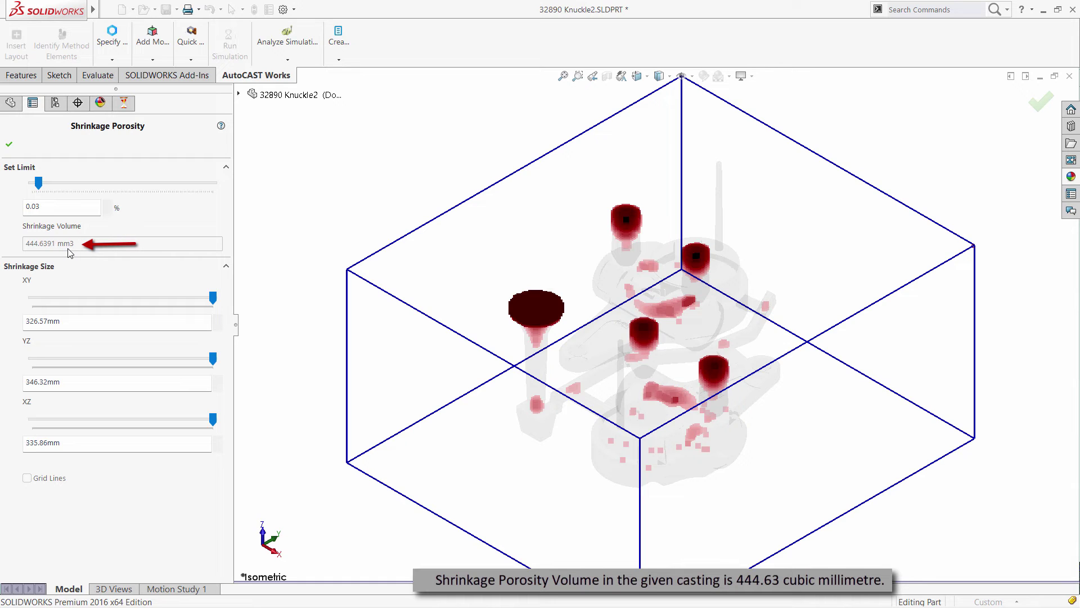
drag(217, 429, 142, 428)
click(26, 478)
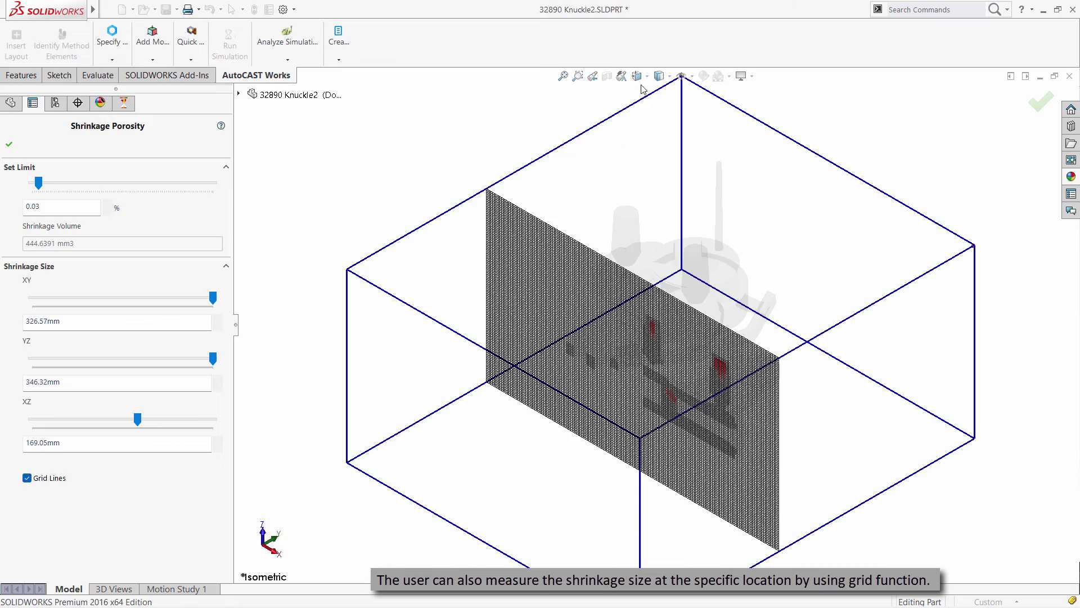
click(637, 76)
click(654, 127)
scroll(761, 333, down, 5)
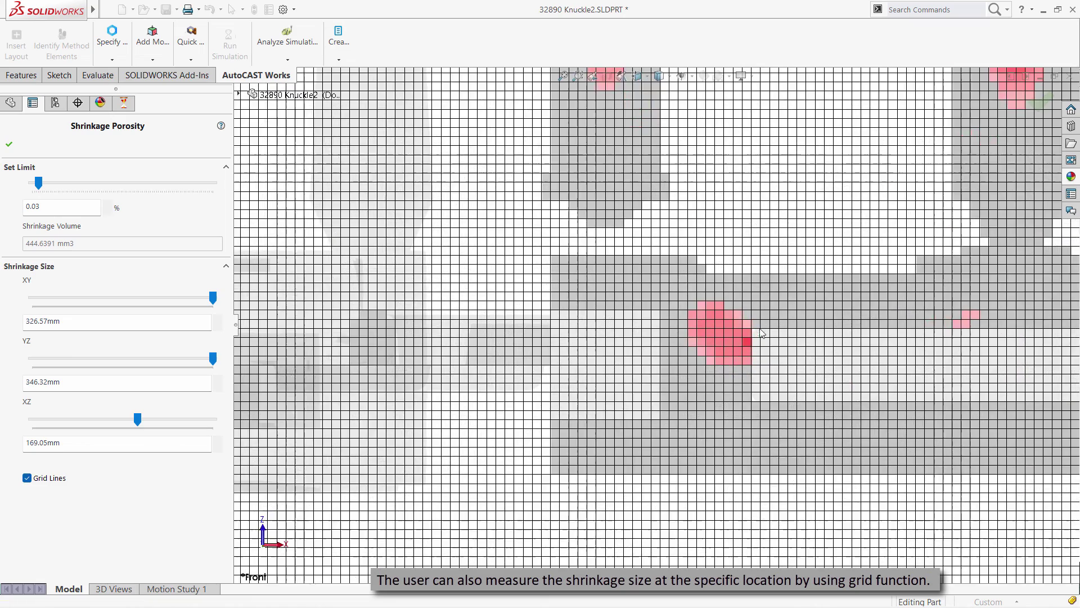
scroll(754, 335, down, 2)
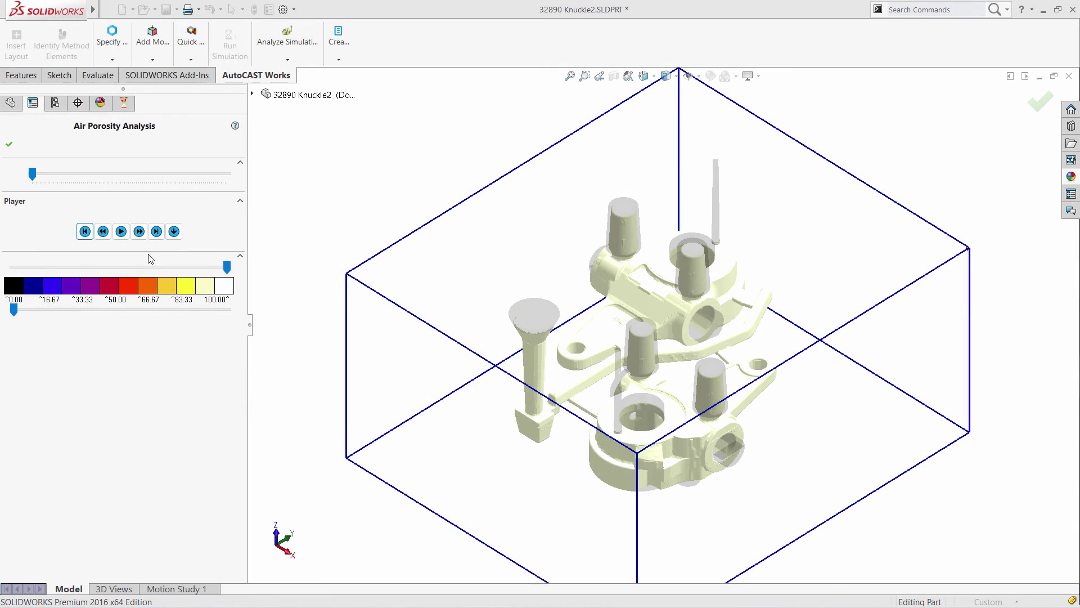
- Play and pause the air porosity sequence in Top view to inspect isolated air pockets
click(120, 237)
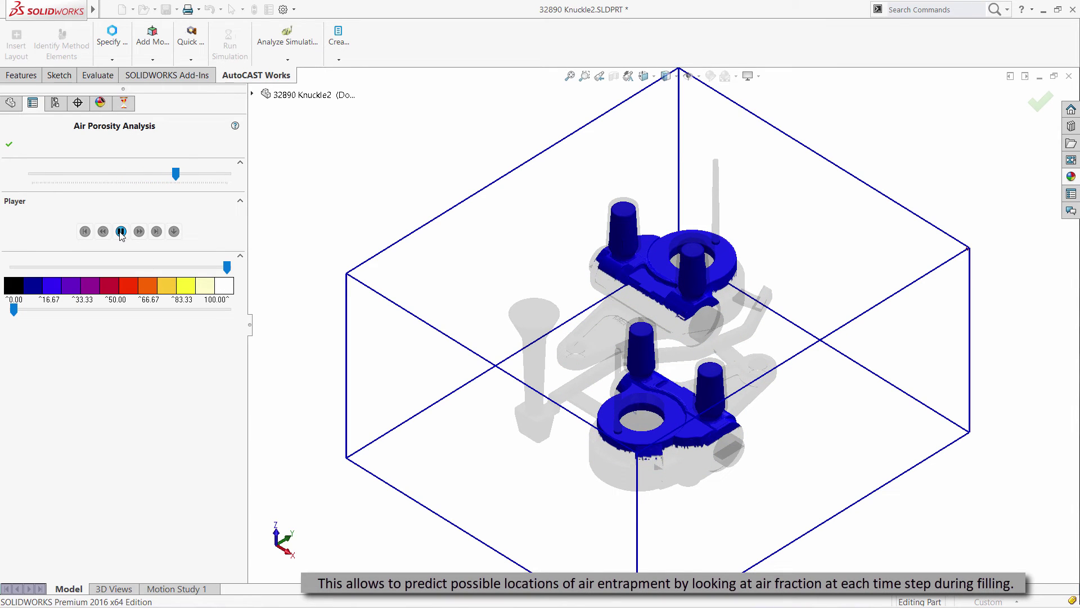
click(121, 231)
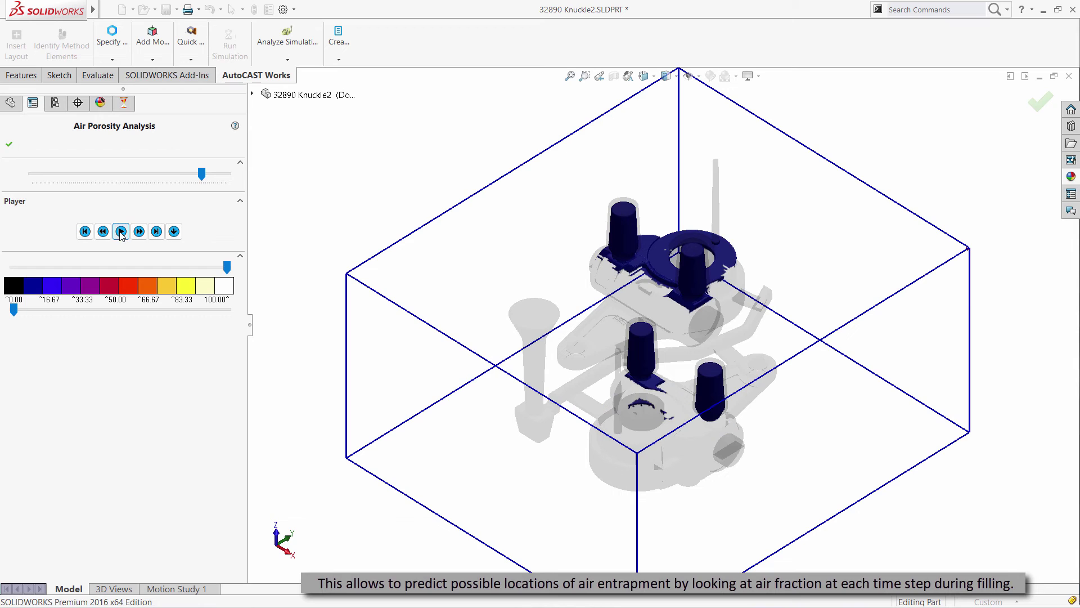
click(644, 76)
click(661, 113)
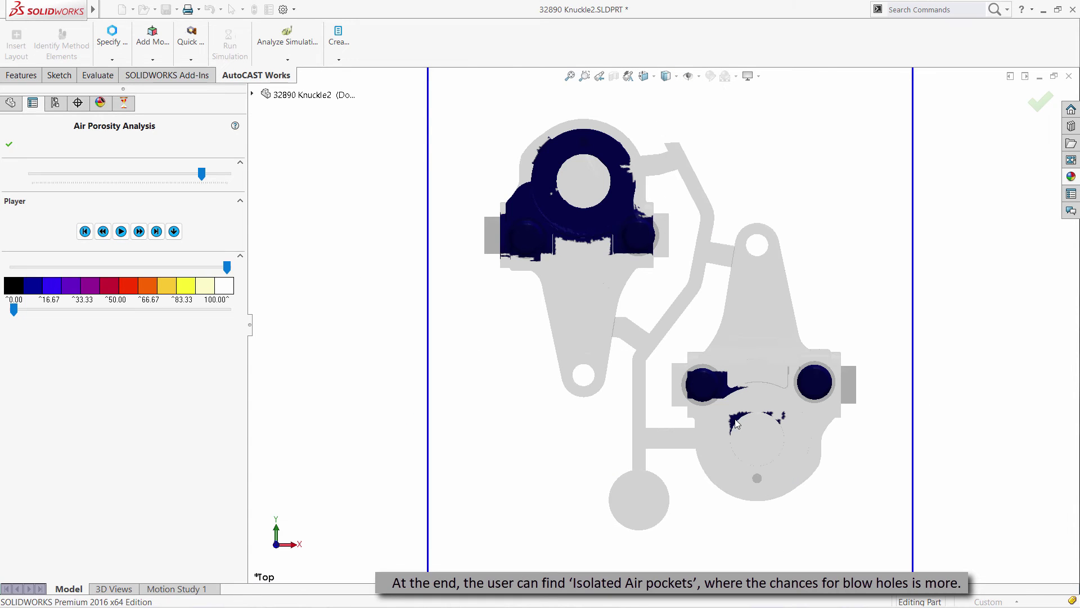
click(121, 231)
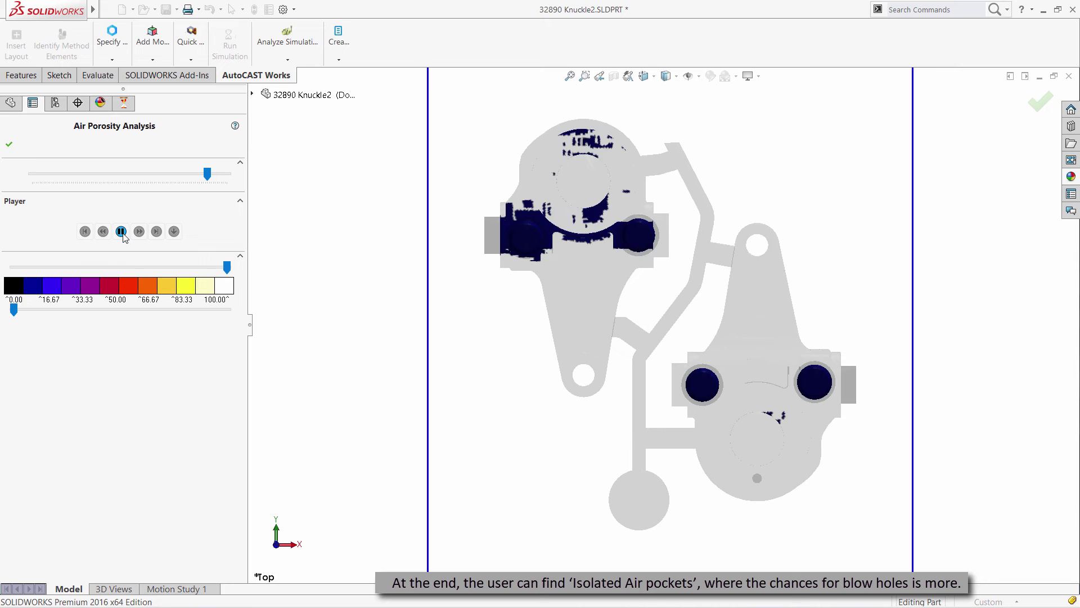
click(122, 232)
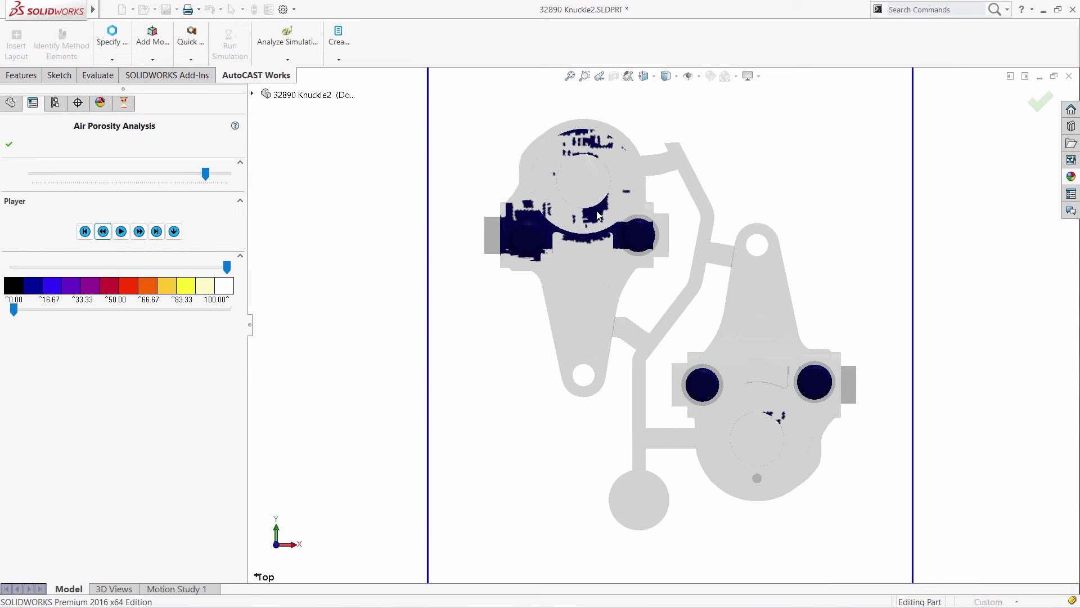
- Finish the air porosity playback, then generate the methods report and open it for viewing
click(121, 231)
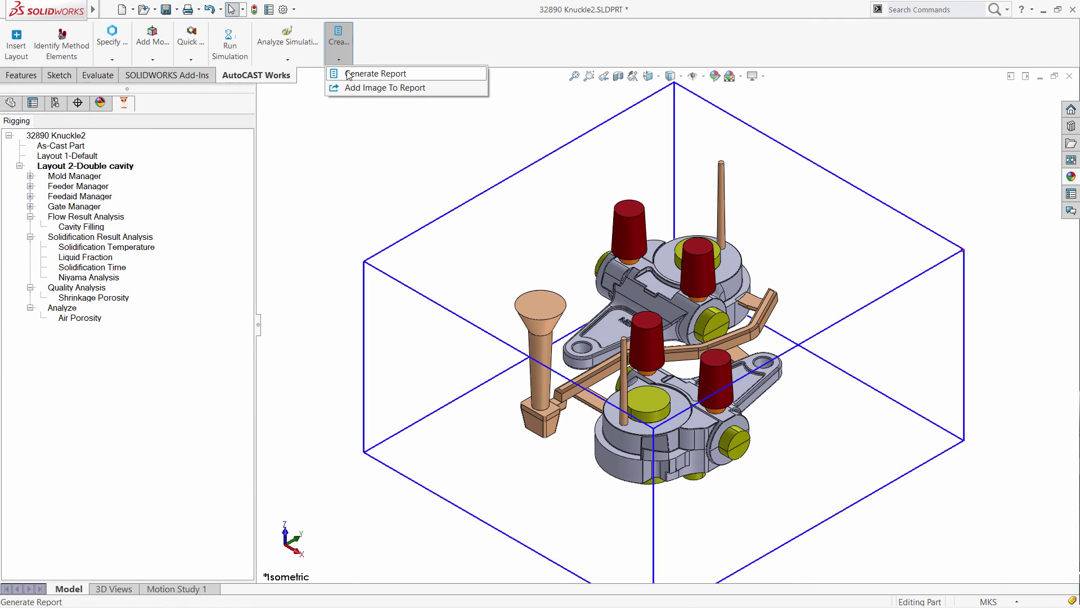
click(355, 72)
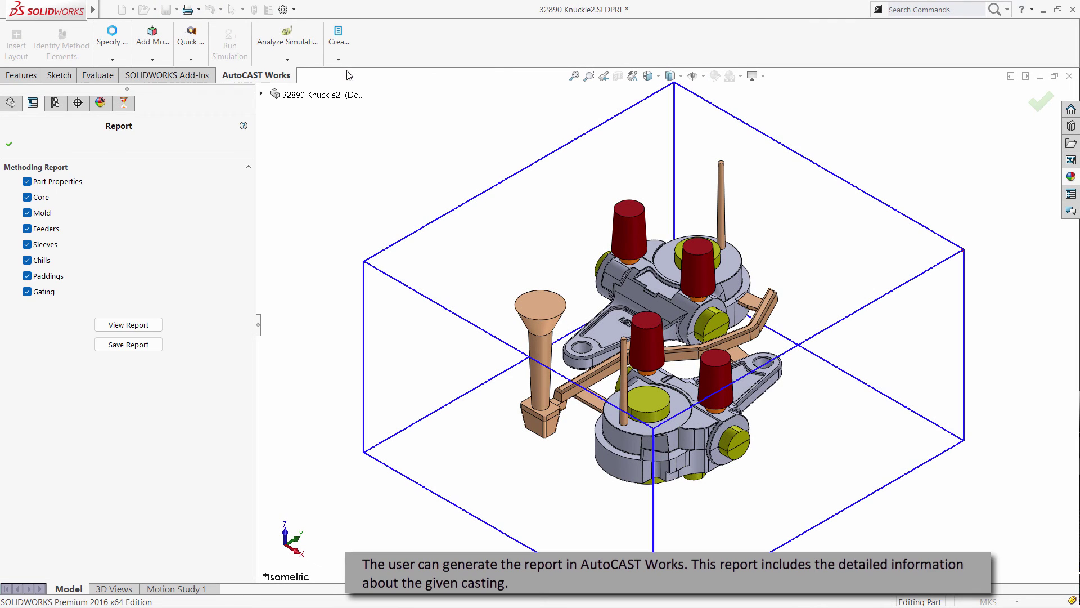
click(128, 324)
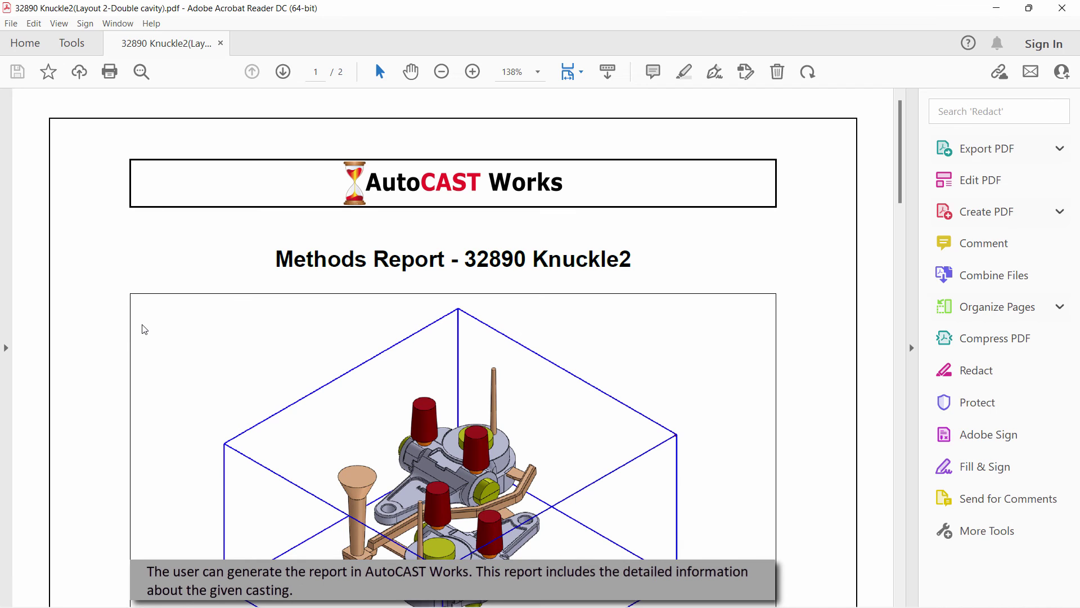
- Find the 76.7 % casting yield value on report page 1
scroll(817, 374, down, 3)
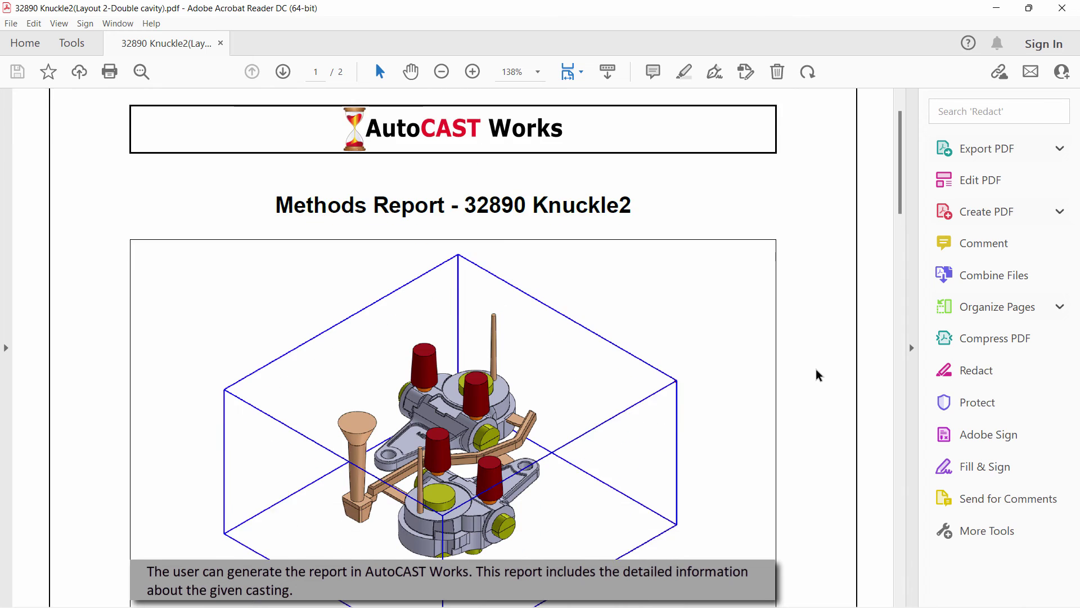
scroll(818, 374, down, 5)
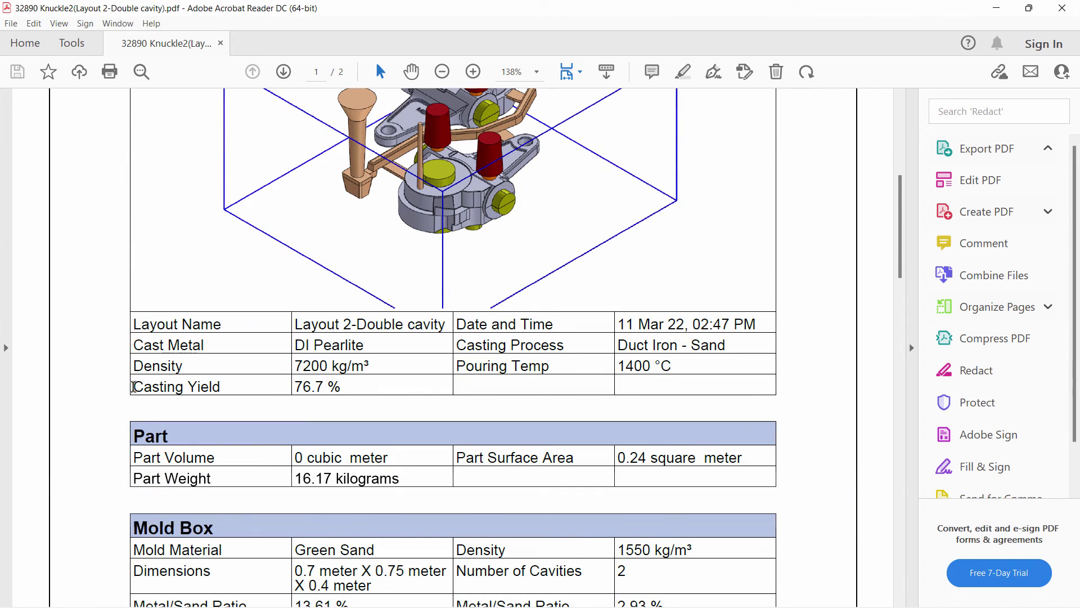
drag(296, 388, 345, 394)
click(373, 410)
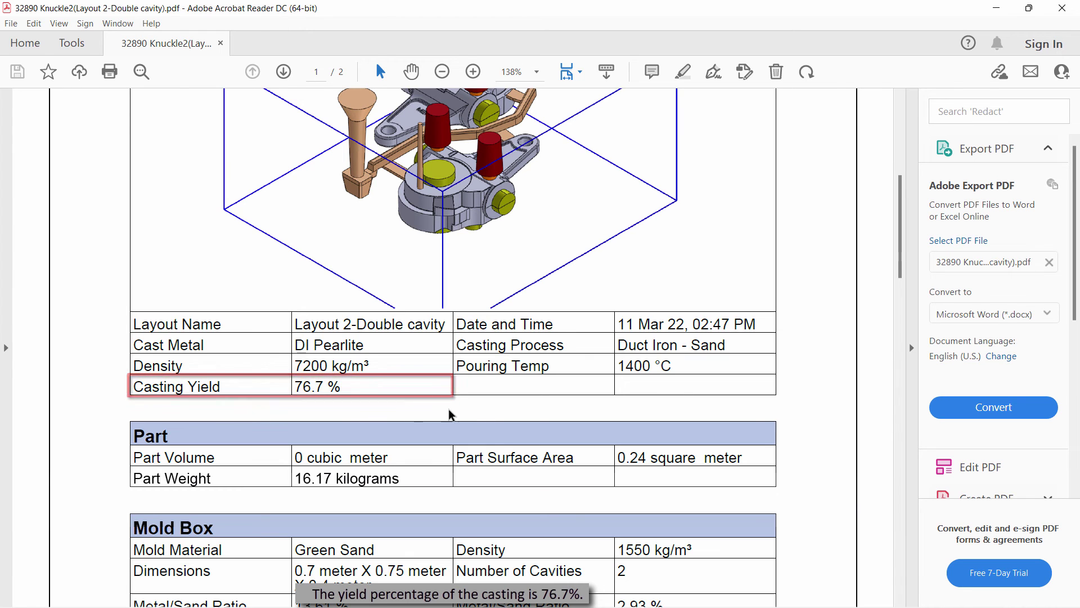
- Find the 42.15 kilograms Total Poured Weight in the page 2 Gating table
scroll(858, 417, down, 20)
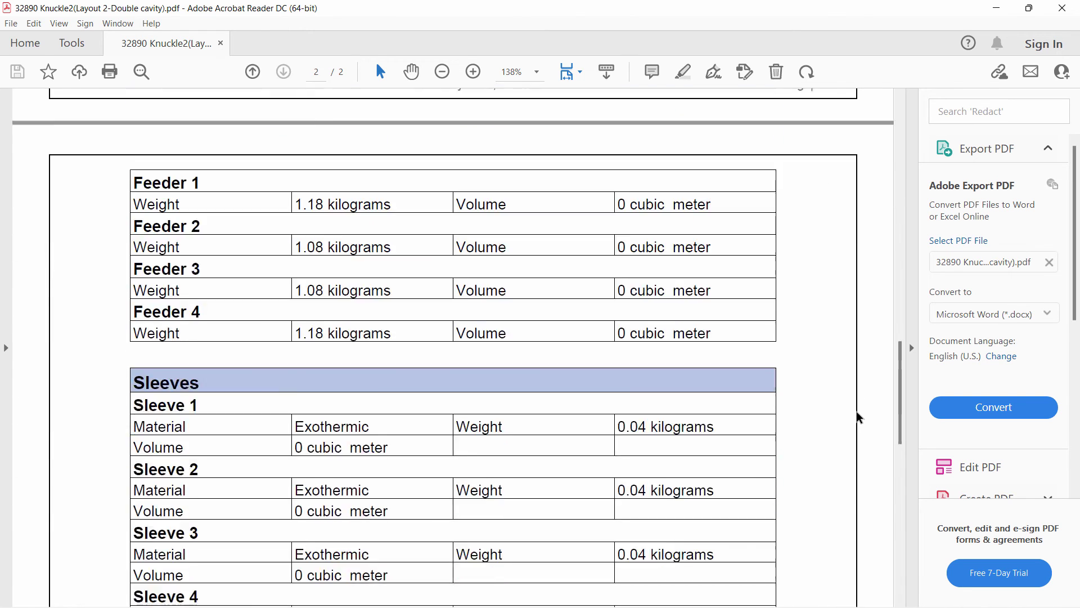
scroll(858, 417, down, 10)
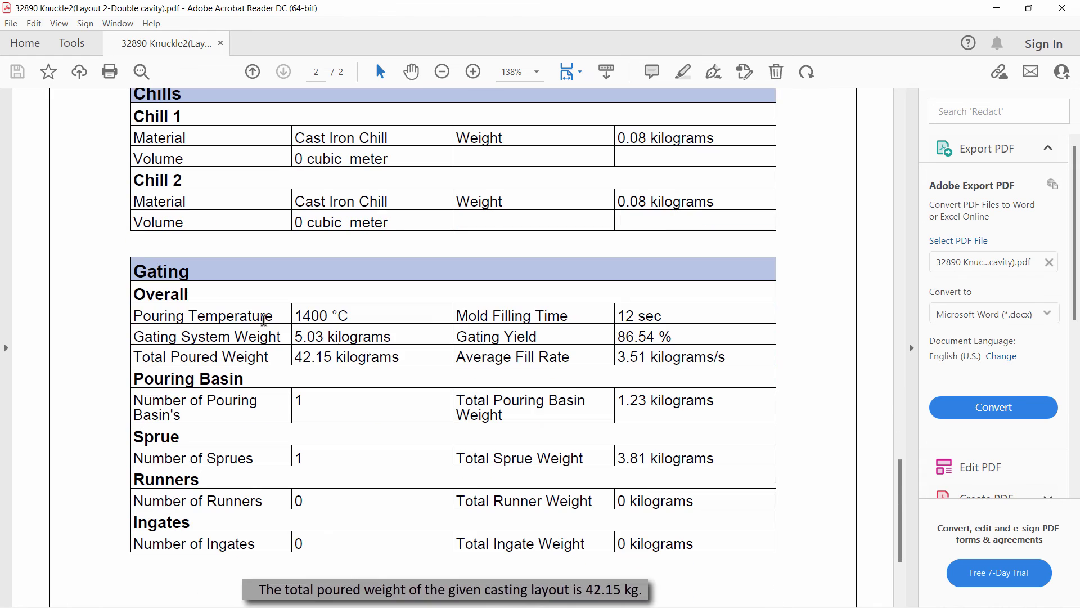
drag(156, 355, 399, 359)
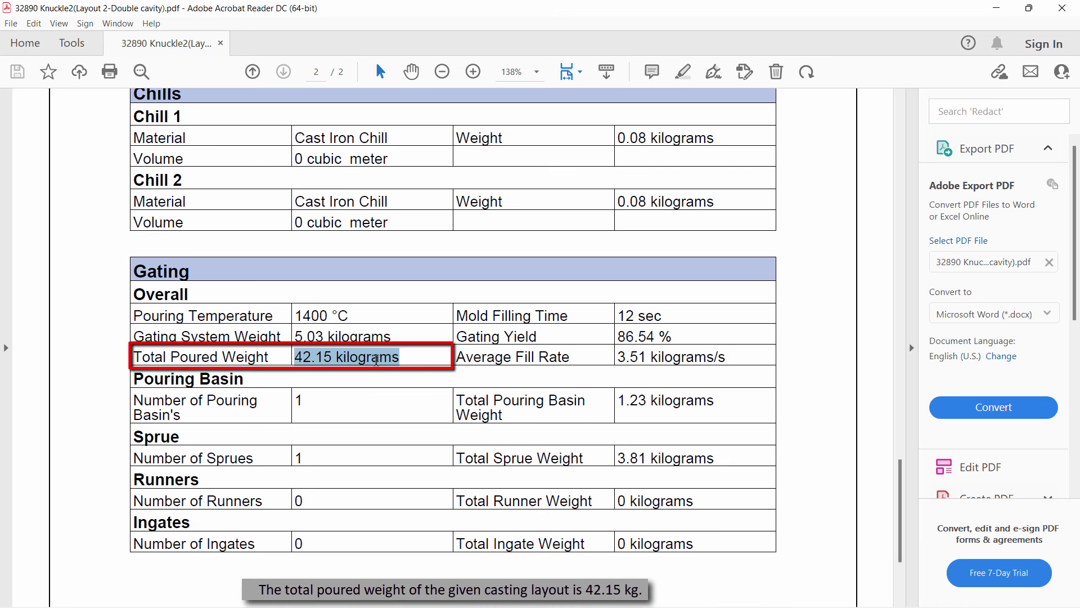
click(803, 387)
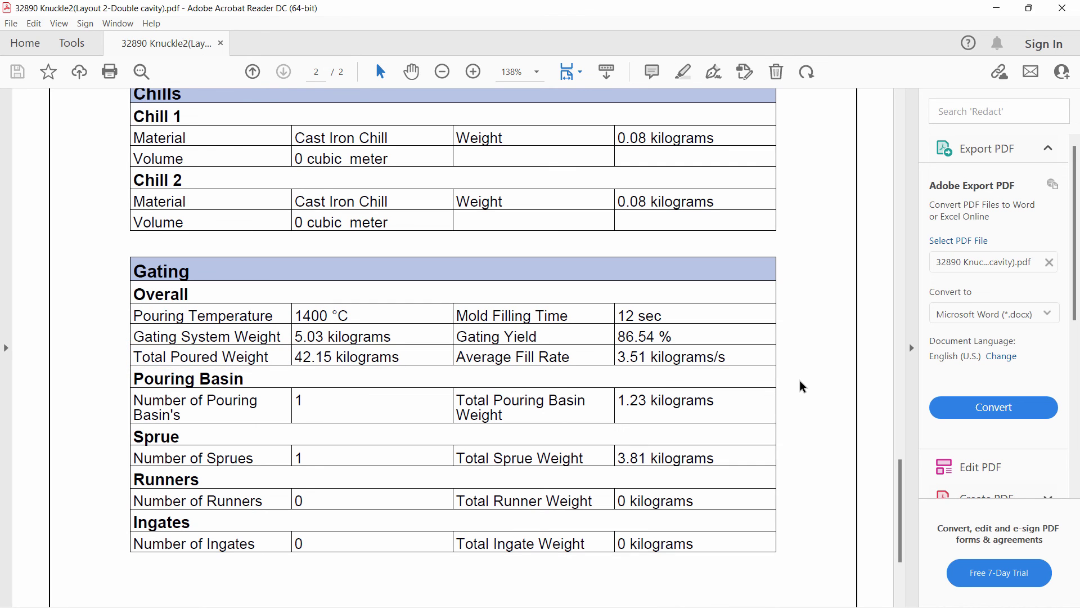